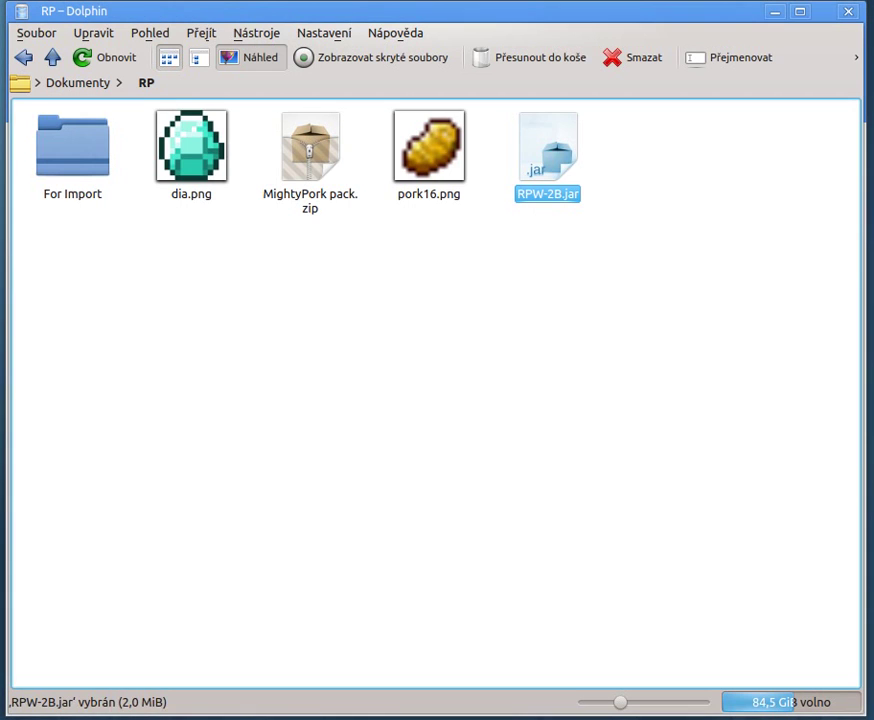
right_click(545, 164)
mouse_move(683, 322)
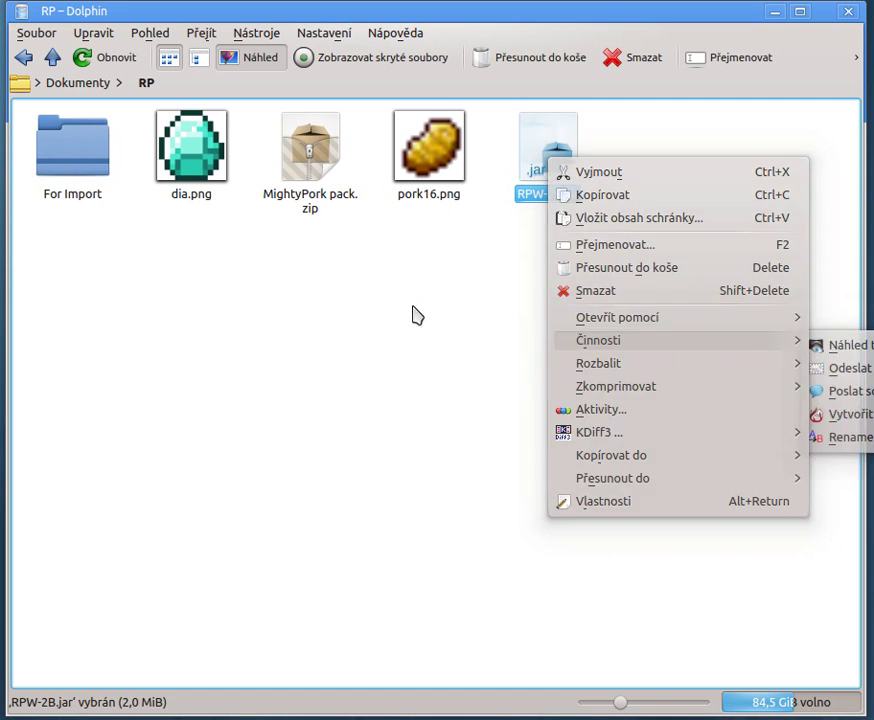
left_click(414, 314)
left_click(544, 322)
left_click(556, 157)
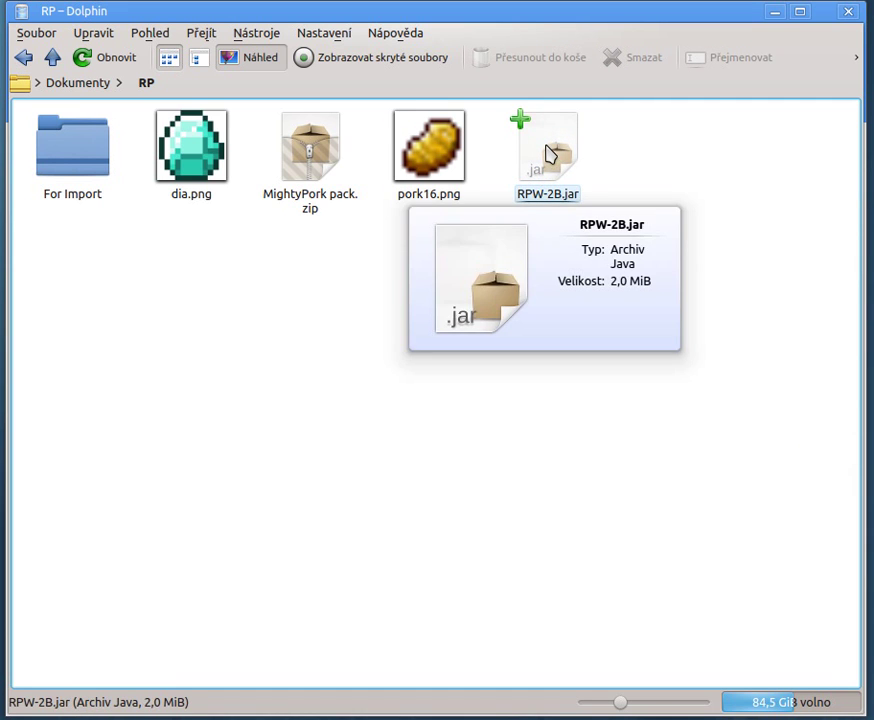
- Run RPW-2B.jar with Oracle Java and minimize the file manager behind the version prompt
right_click(551, 155)
mouse_move(624, 310)
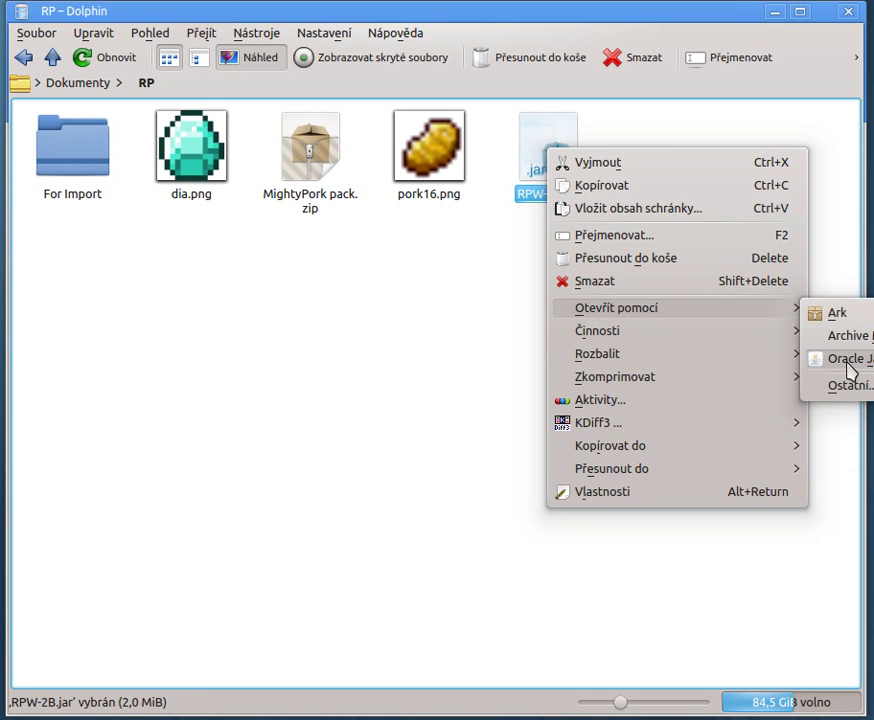
left_click(848, 362)
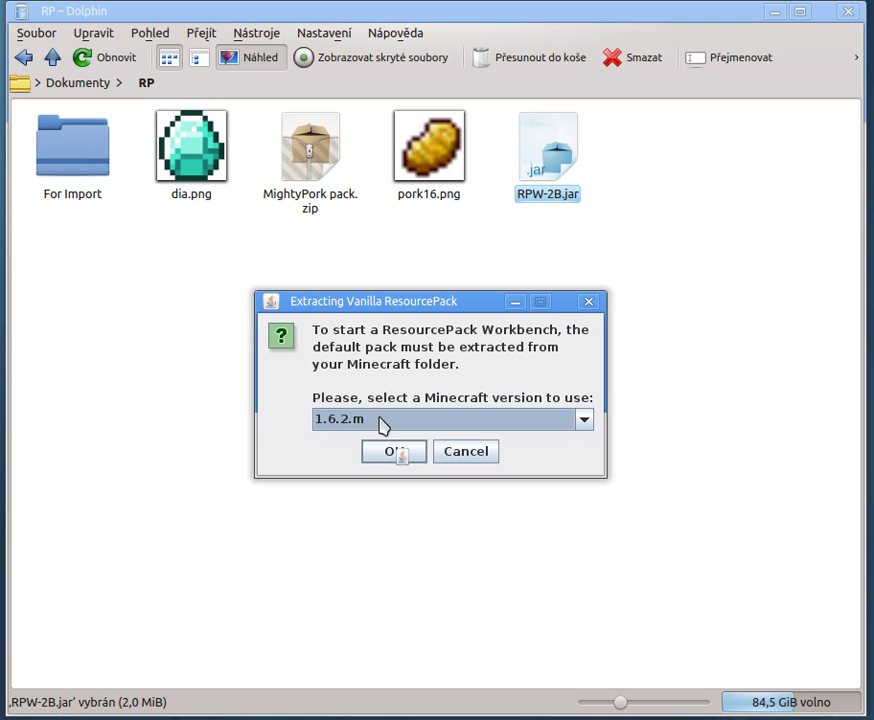
left_click_drag(384, 302, 395, 246)
left_click(773, 13)
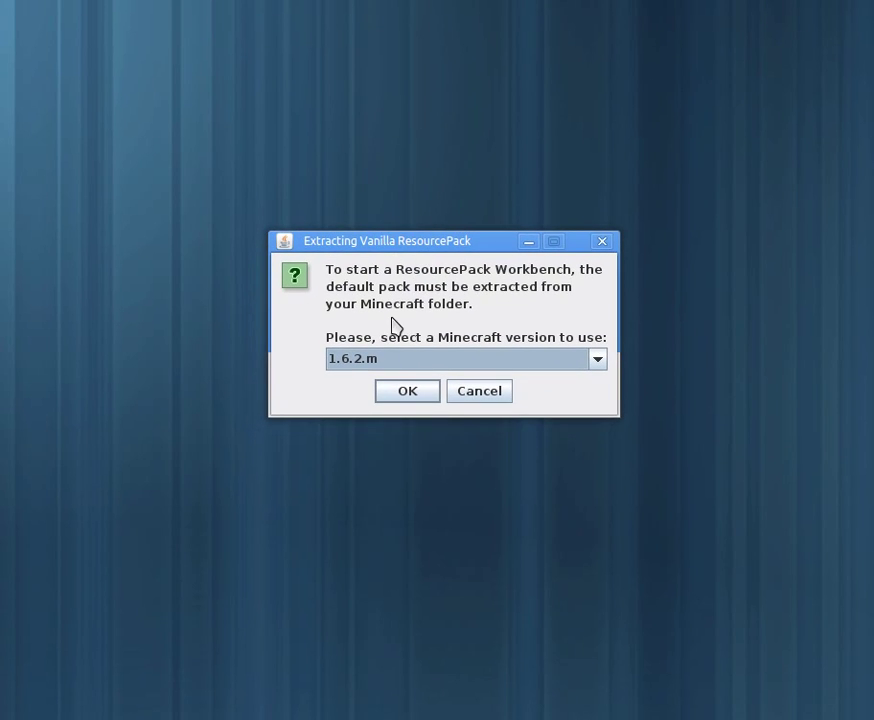
- Choose Minecraft version 1.6.2 as the source for the default pack and start the extraction
left_click(599, 360)
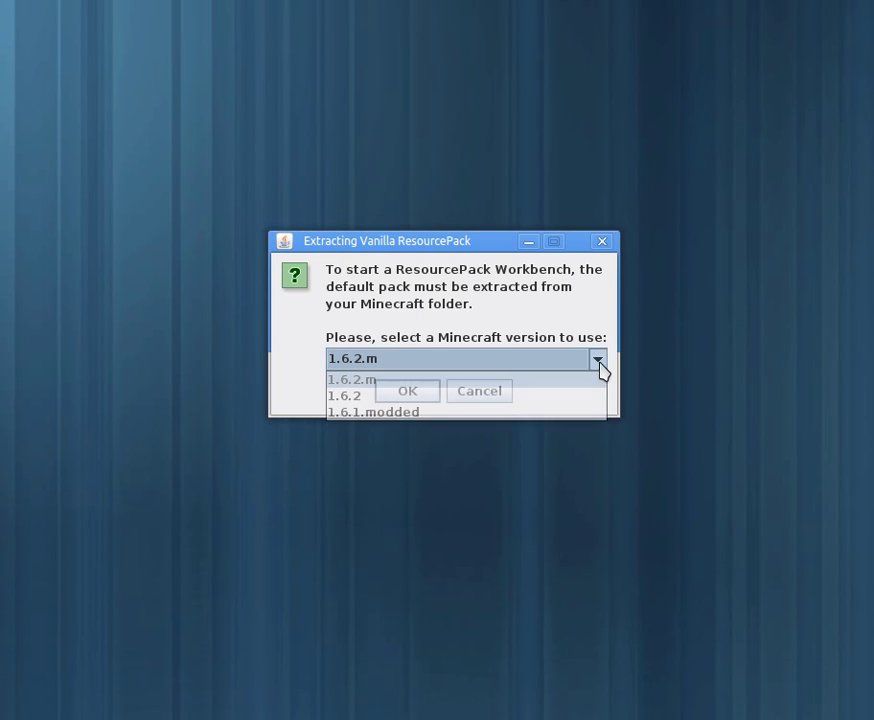
left_click(595, 343)
left_click(411, 360)
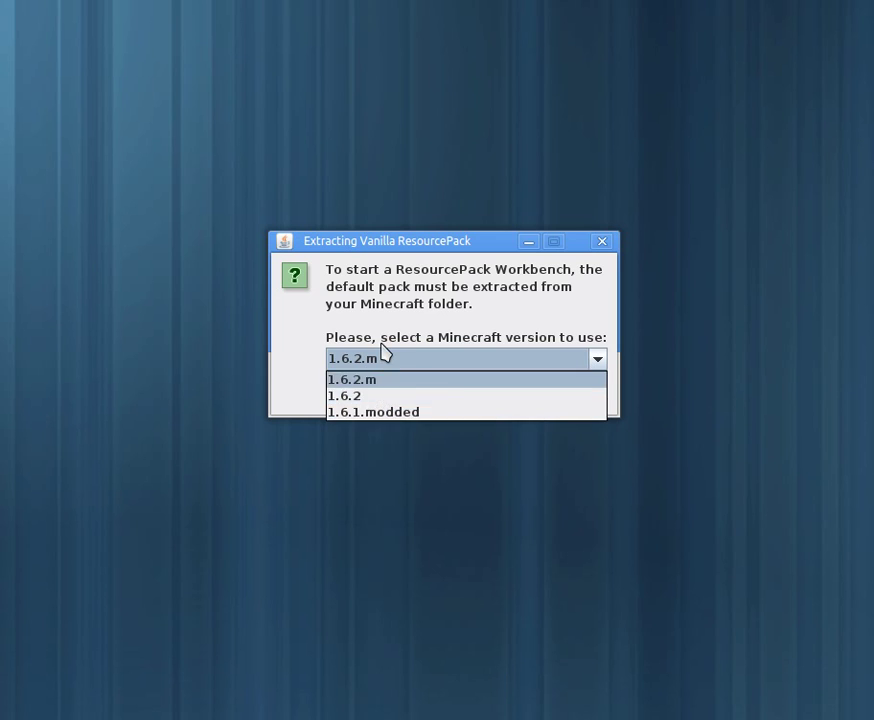
left_click(386, 348)
left_click(391, 360)
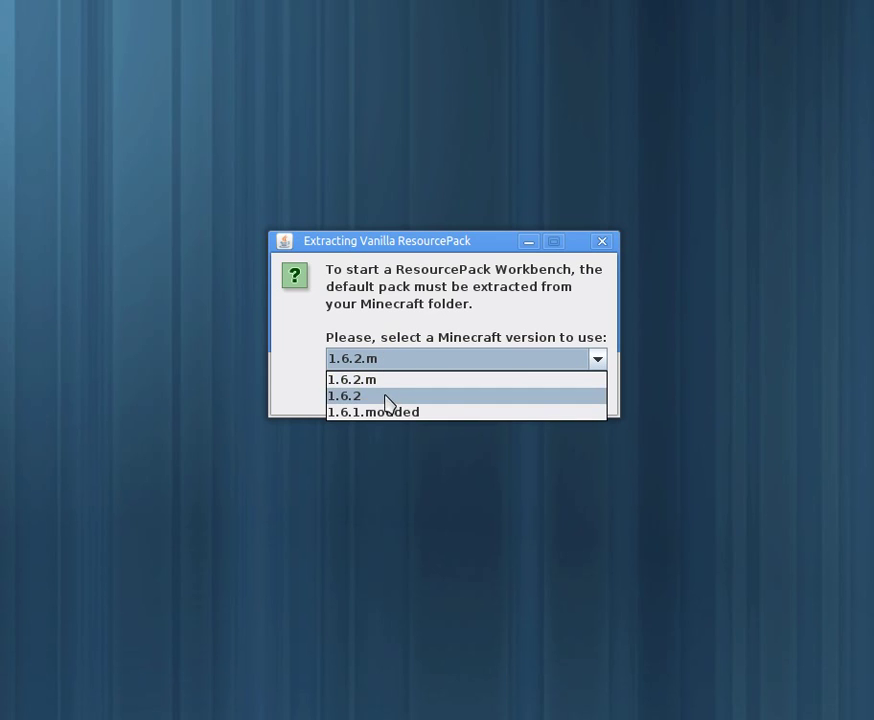
left_click(398, 322)
left_click(388, 363)
left_click(376, 396)
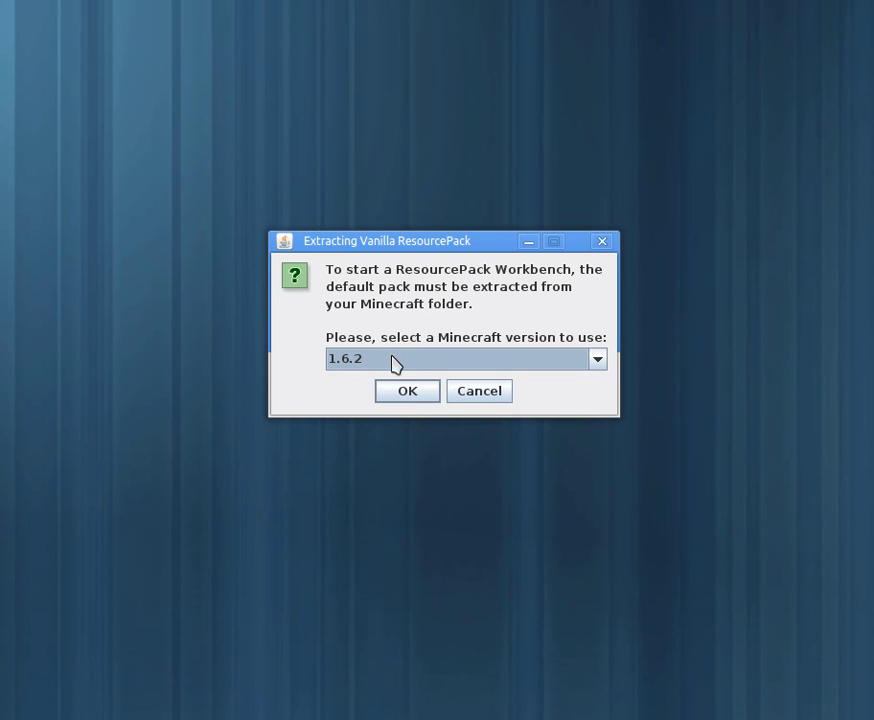
left_click(392, 362)
left_click(398, 334)
left_click(394, 356)
left_click(402, 333)
left_click(380, 364)
left_click(386, 360)
left_click(381, 361)
left_click(386, 368)
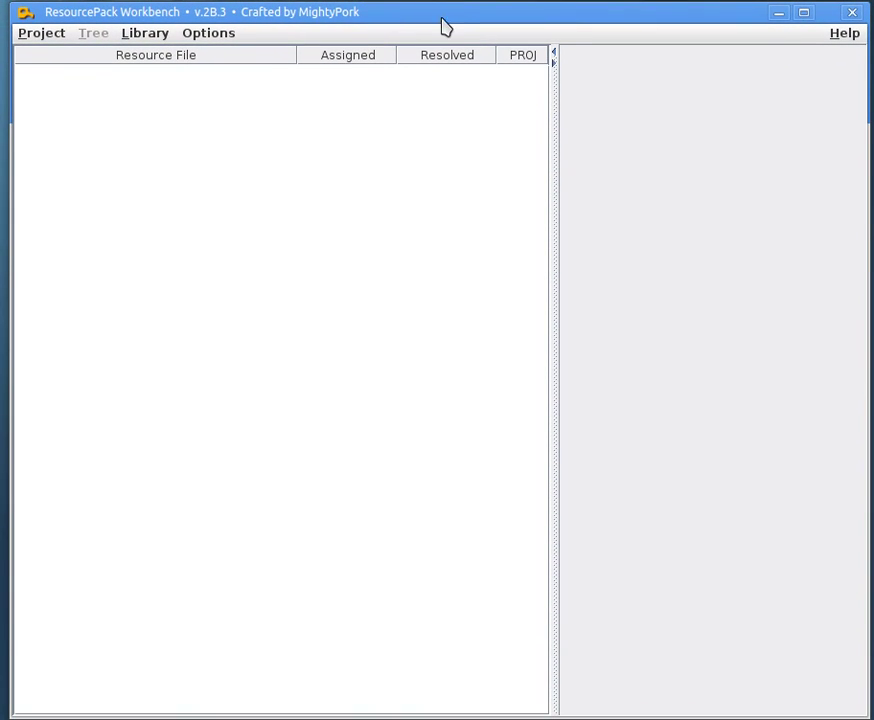
left_click(31, 30)
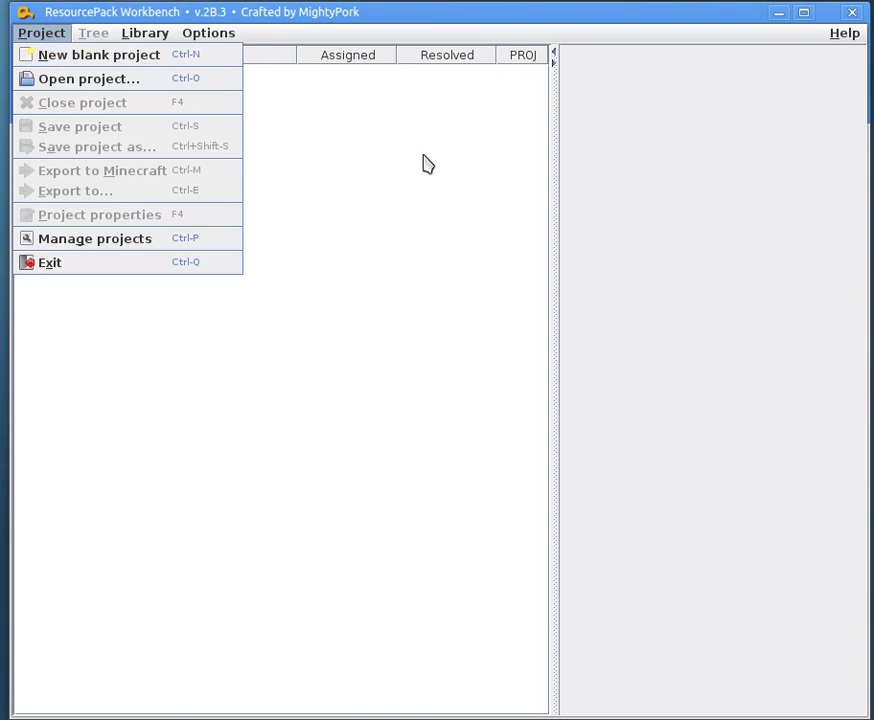
left_click(476, 34)
left_click_drag(474, 18, 468, 17)
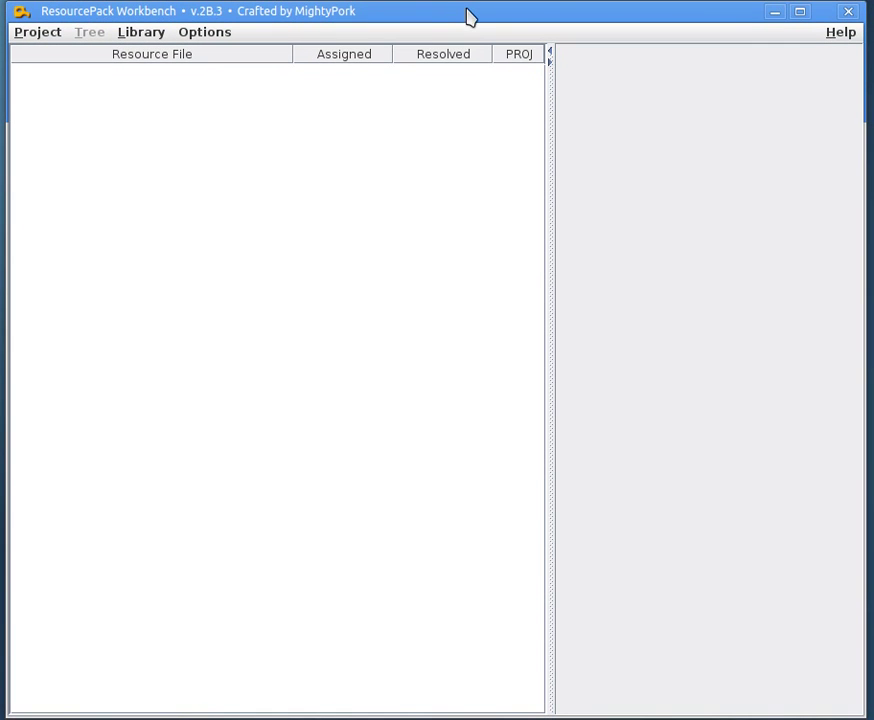
left_click(38, 36)
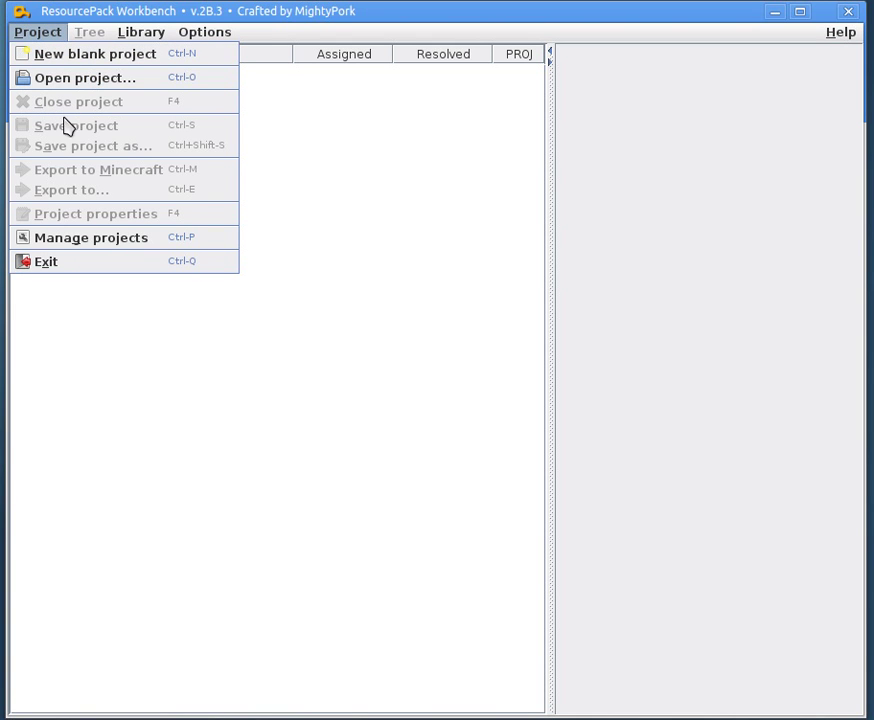
left_click(272, 290)
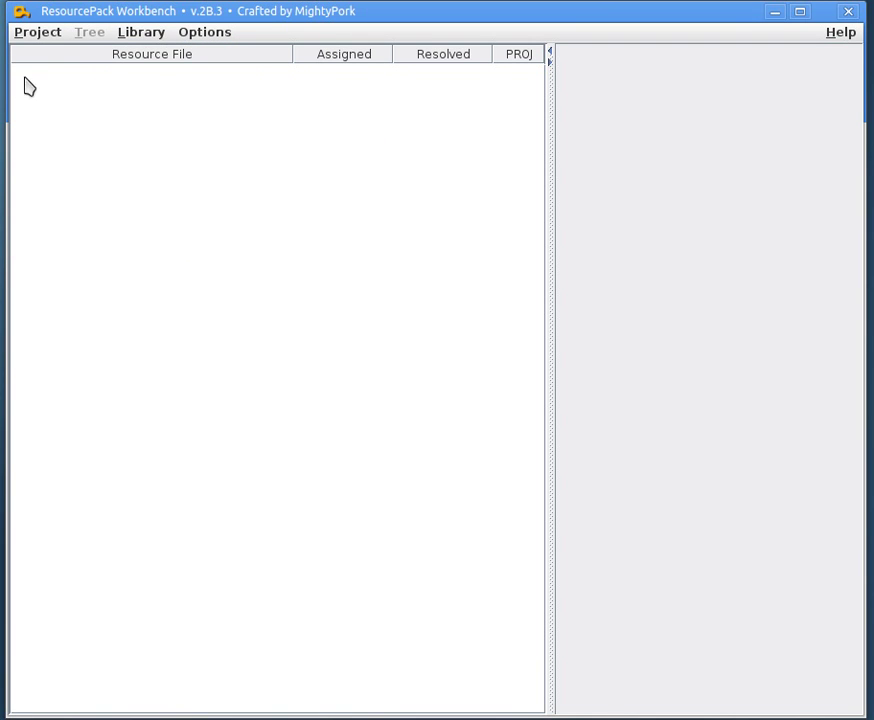
left_click(141, 32)
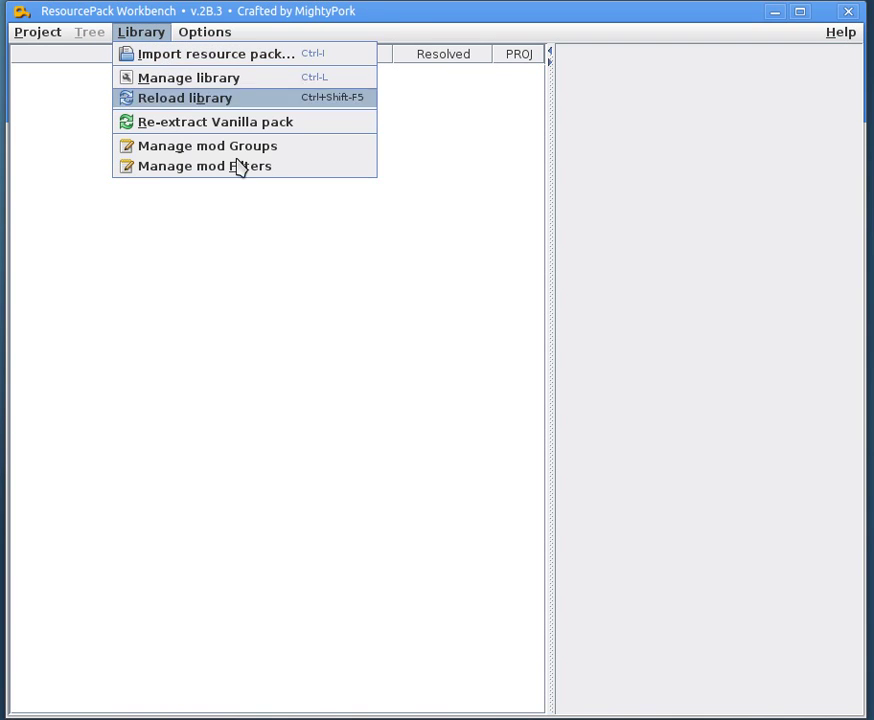
left_click(293, 250)
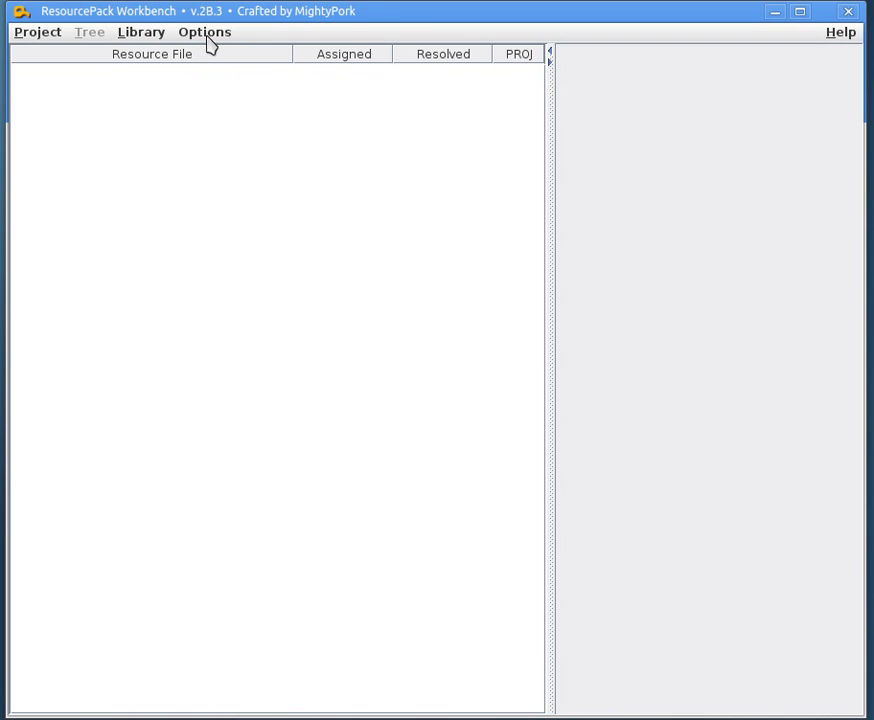
- Start a resource pack import and choose Sphax PureBDcraft 128x MC16.zip from the For Import folder in Dokumenty/RP
left_click(152, 34)
left_click(162, 55)
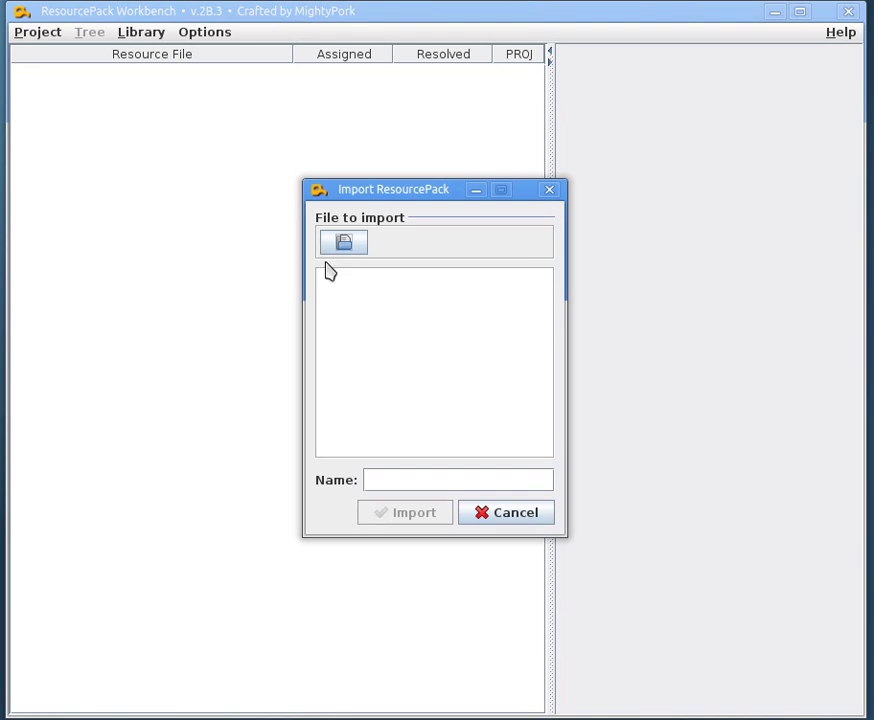
left_click(345, 246)
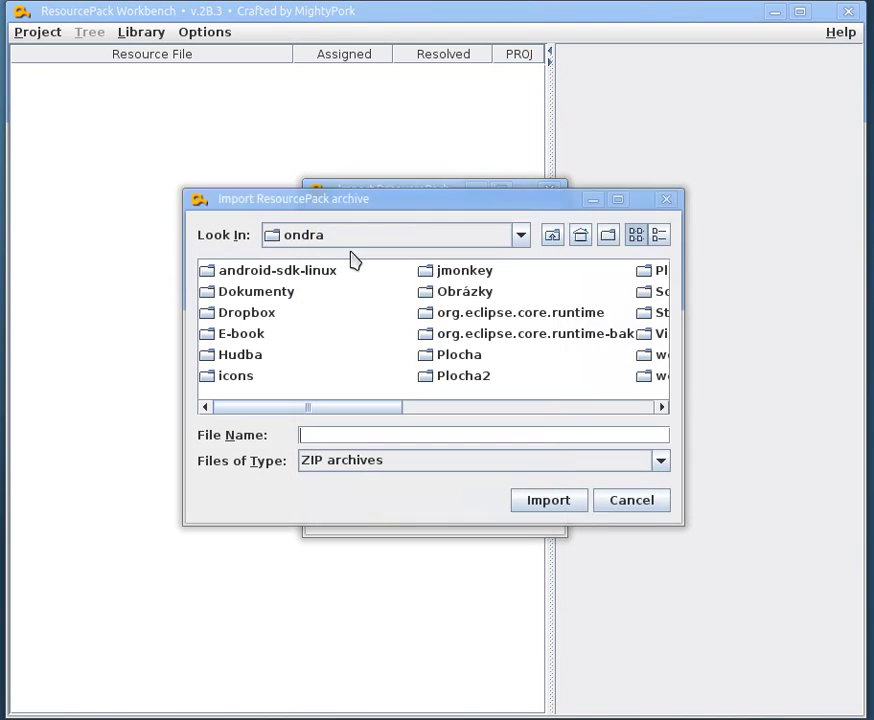
double_click(256, 296)
double_click(381, 375)
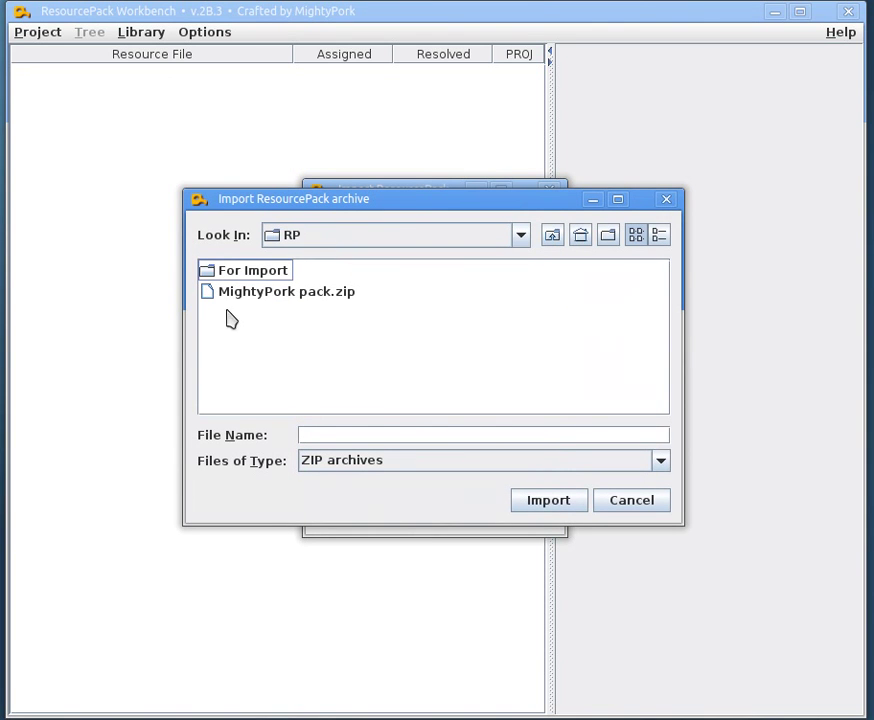
double_click(241, 268)
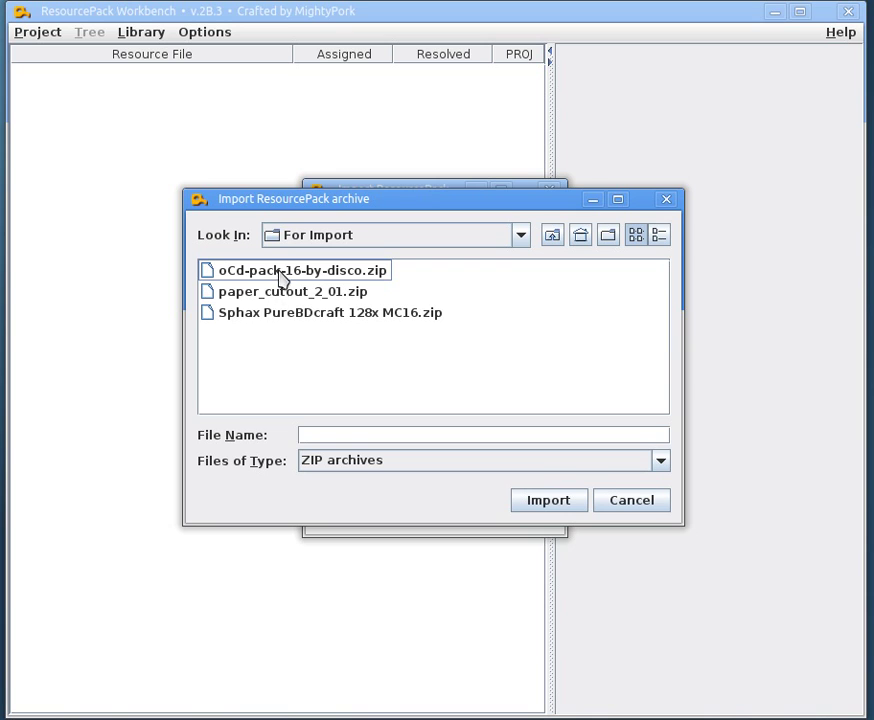
left_click(236, 316)
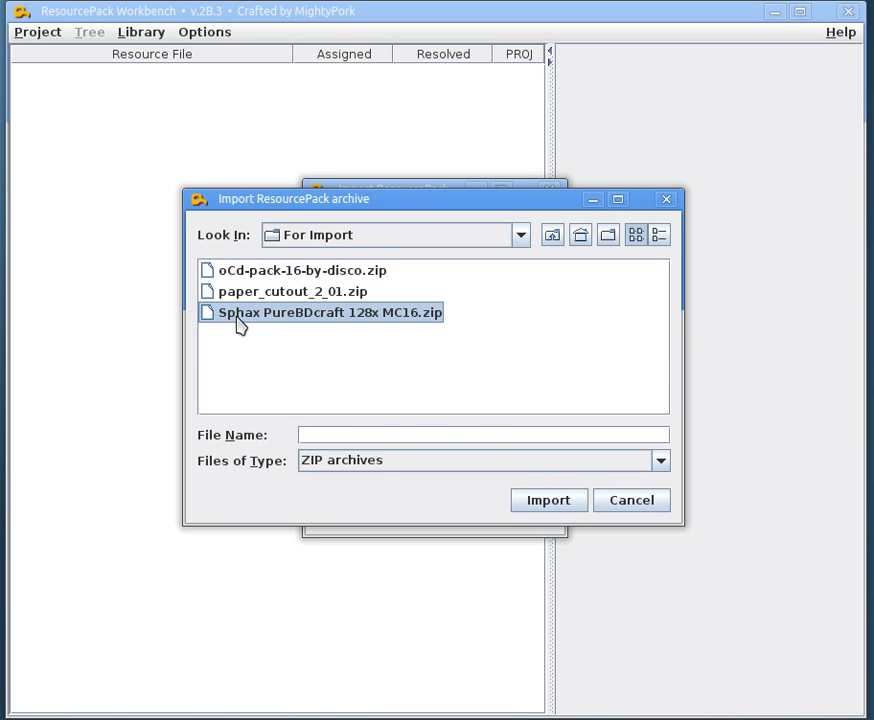
left_click(549, 500)
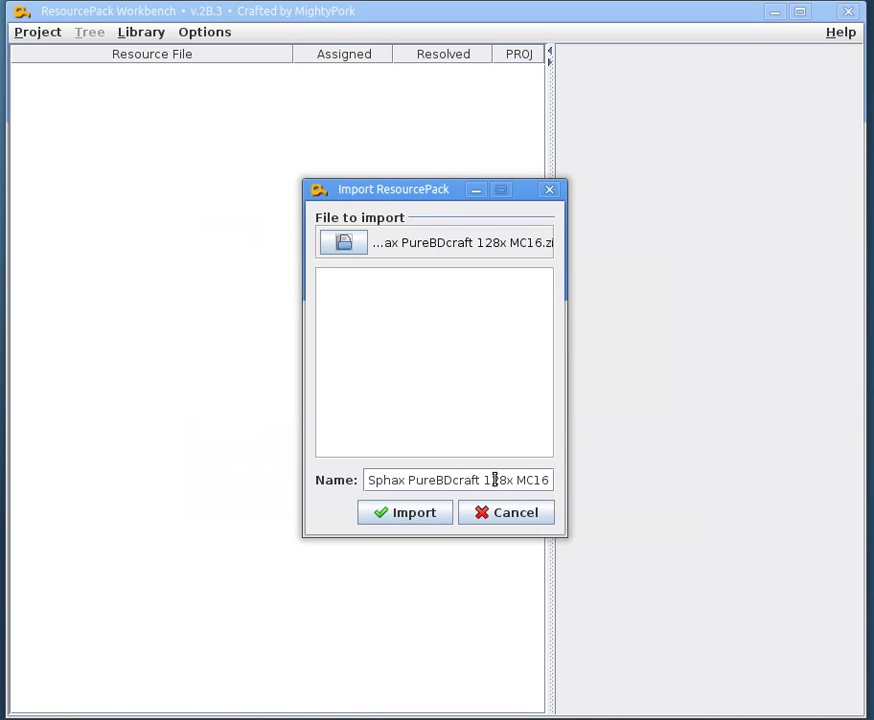
- Shorten the pack name to Sphax PureBDcraft and import it into the library
left_click_drag(481, 481, 585, 474)
key("BackSpace")
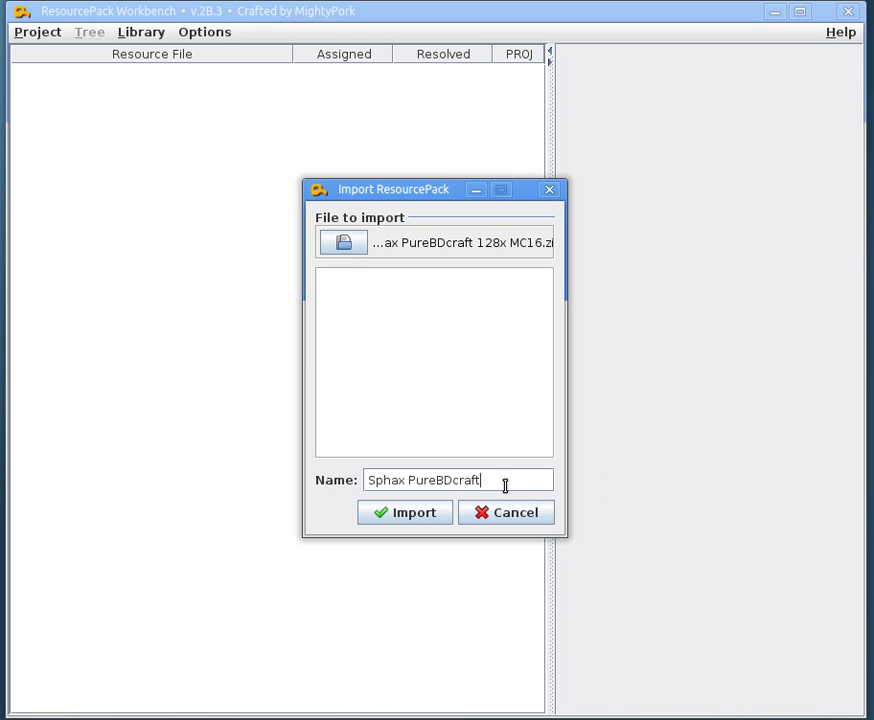
left_click(404, 515)
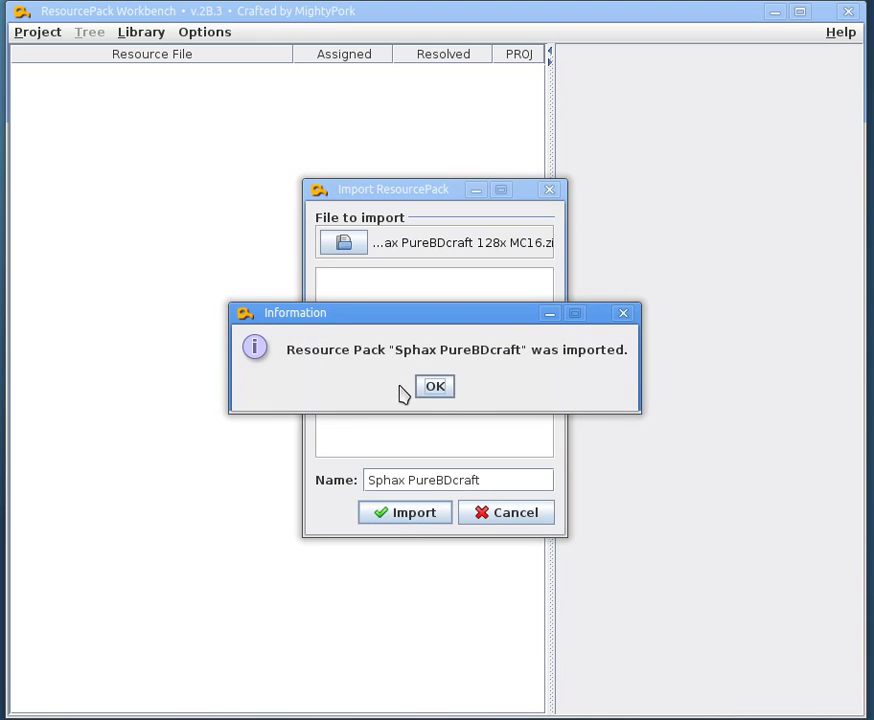
left_click(438, 387)
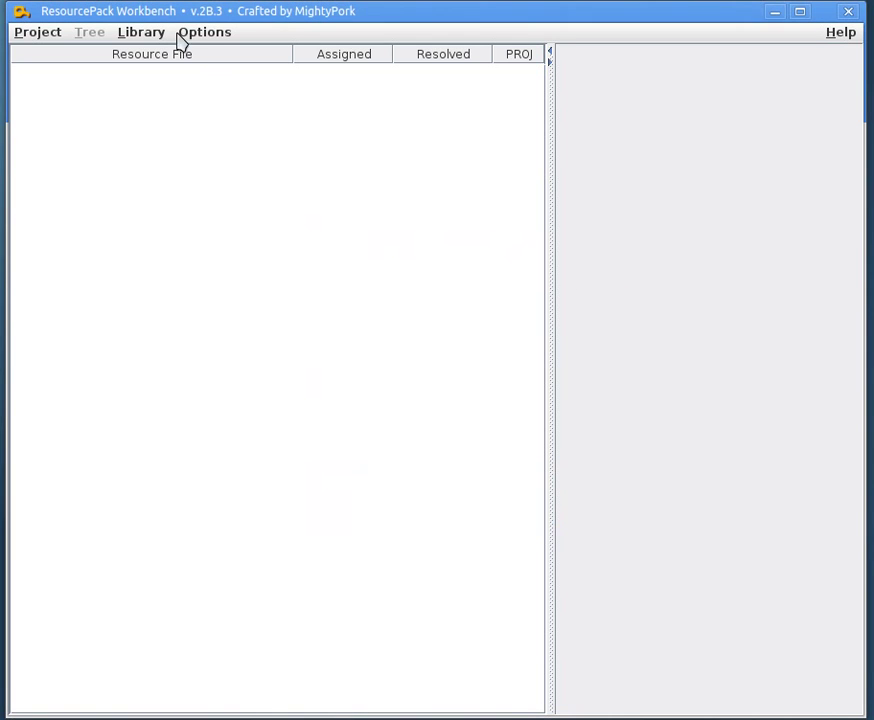
- Check the resource packs in the library manager, select Sphax PureBDcraft, and close the manager
left_click(145, 34)
left_click(148, 80)
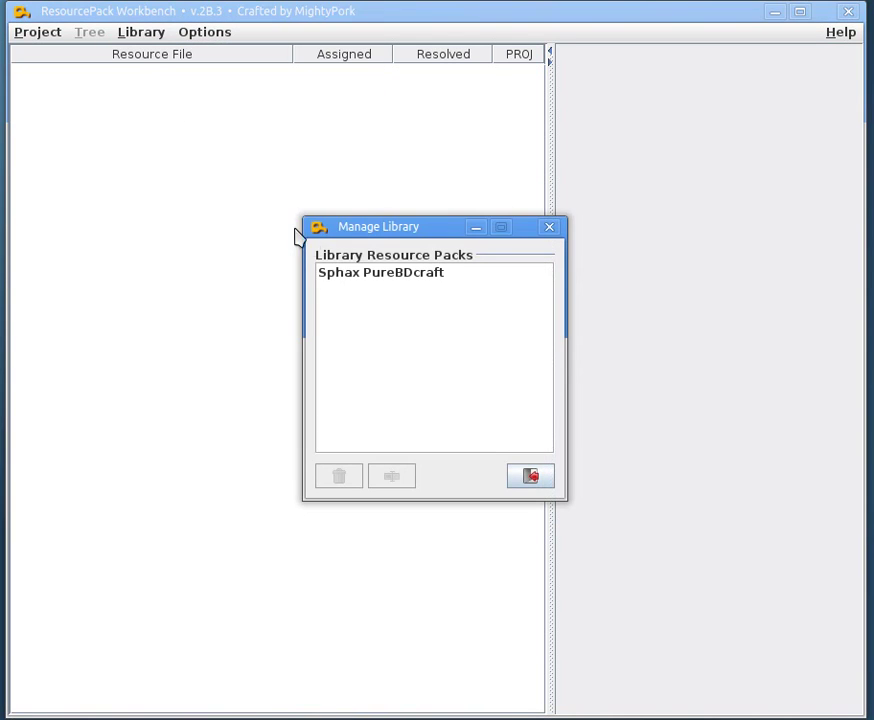
left_click(358, 275)
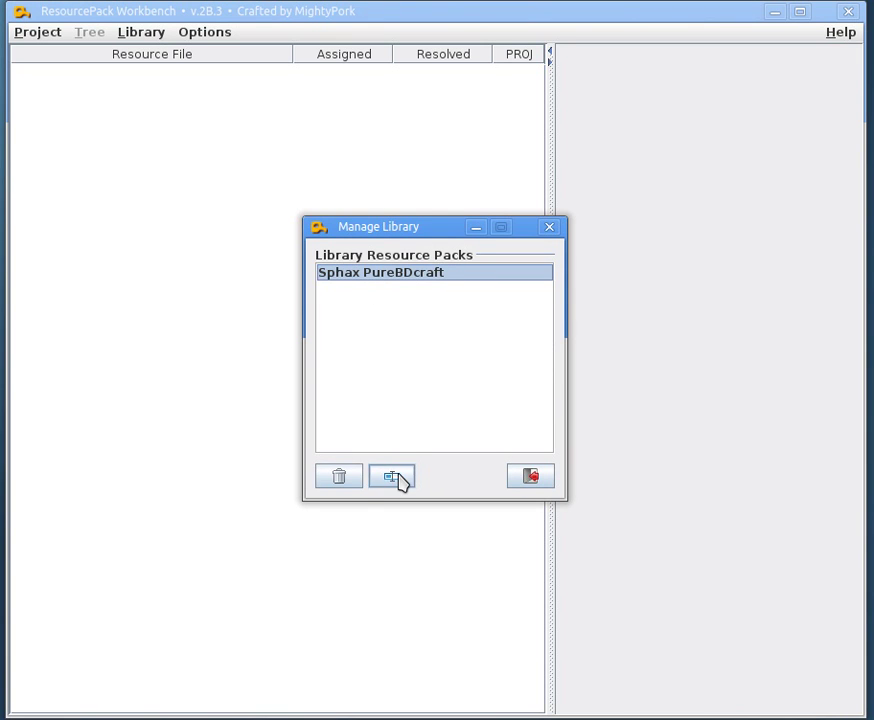
left_click(546, 478)
- Start another resource pack import and choose oCd-pack-16-by-disco.zip from the For Import folder in Dokumenty/RP
left_click(150, 36)
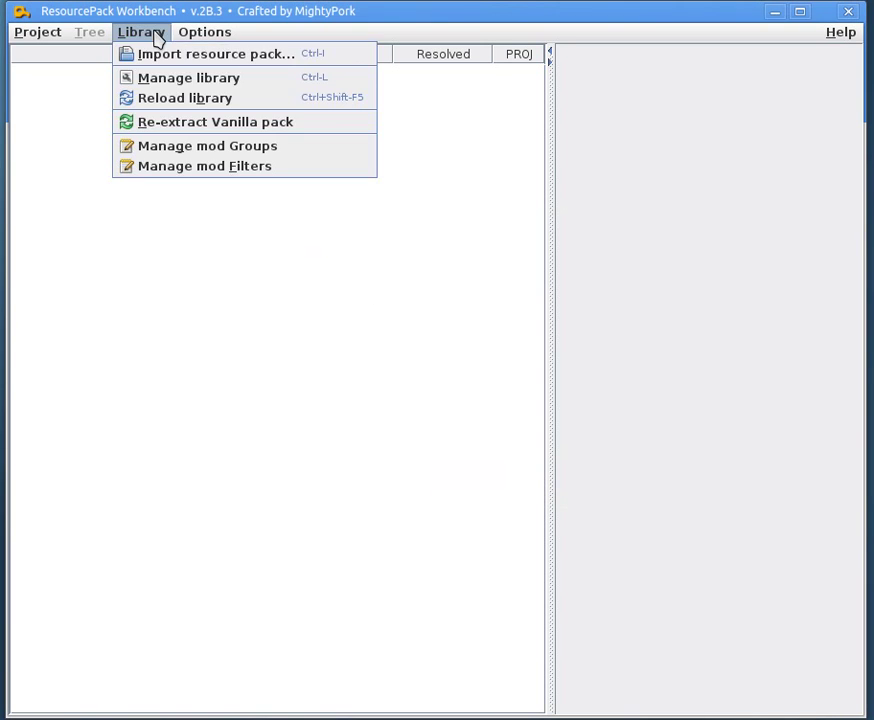
left_click(165, 55)
left_click(343, 242)
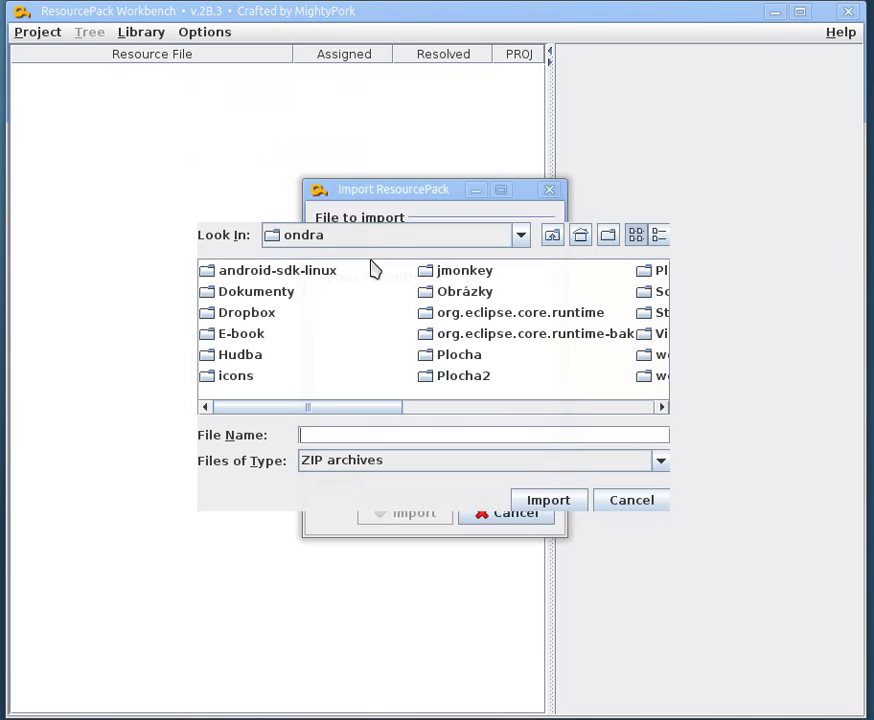
double_click(275, 291)
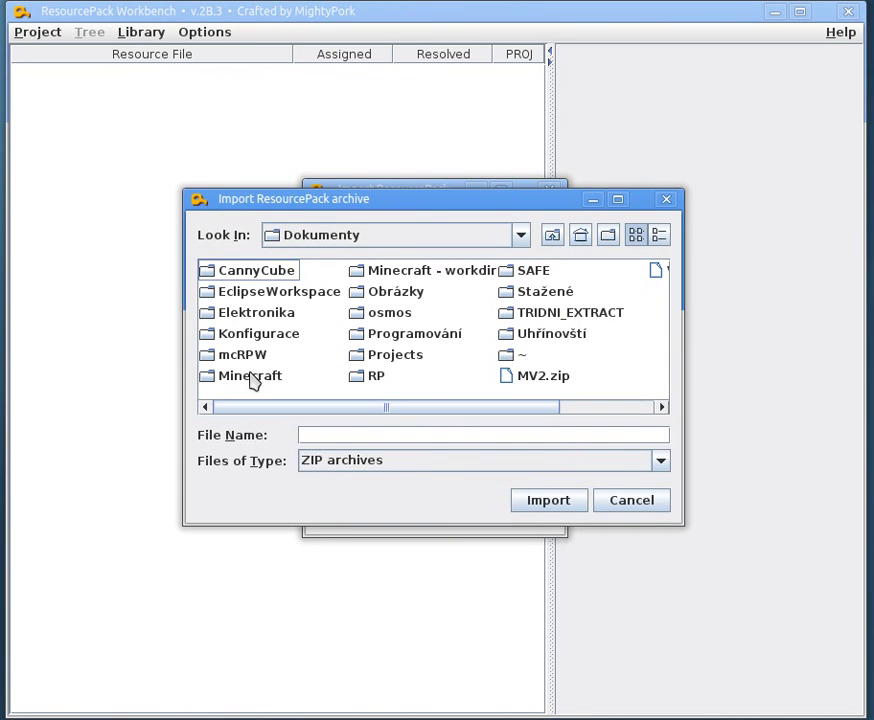
double_click(377, 376)
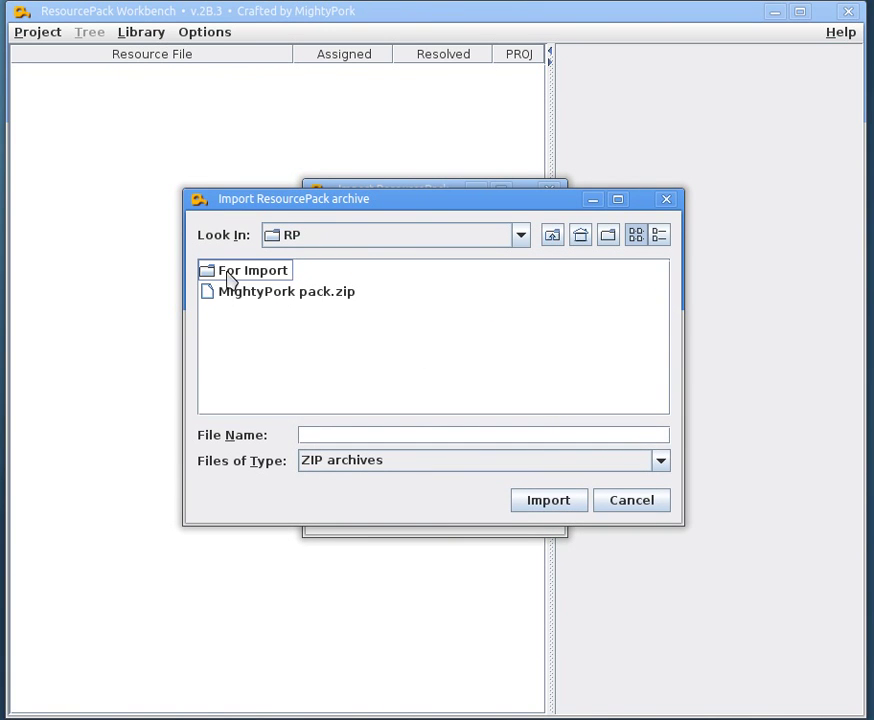
double_click(231, 273)
left_click(240, 278)
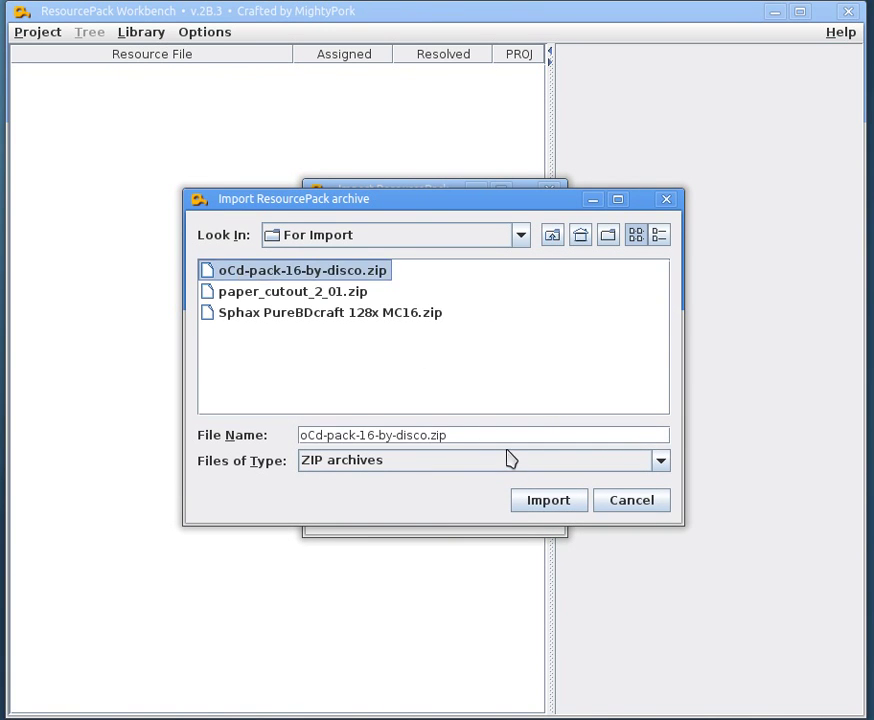
left_click(550, 505)
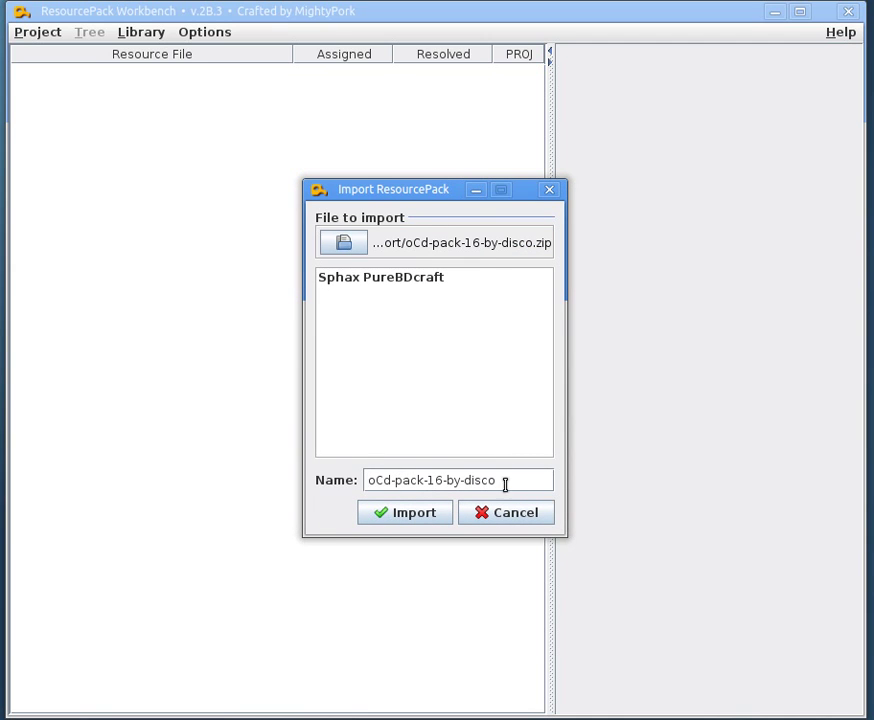
- Name the chosen pack OCD and import it into the library
left_click_drag(505, 484, 297, 462)
type("0")
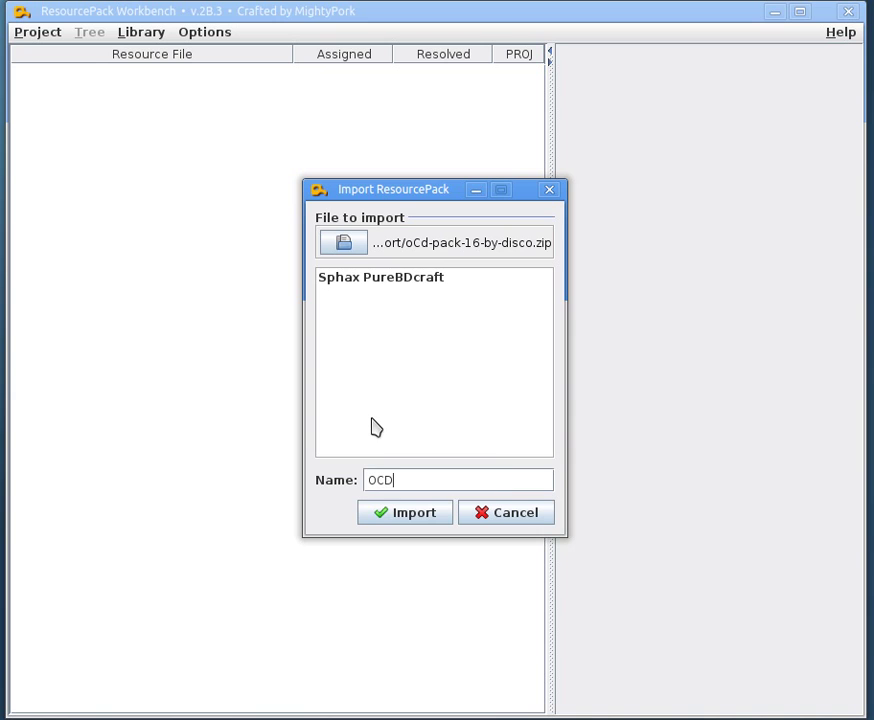
left_click(390, 514)
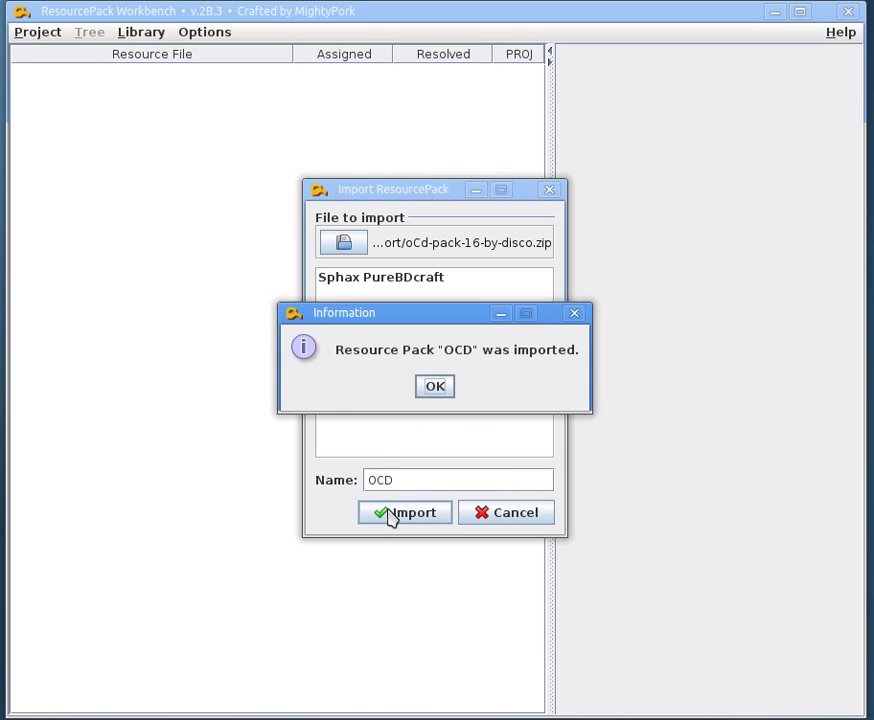
- Dismiss the import message and create a new blank project named MightyPack
left_click(434, 385)
left_click(38, 34)
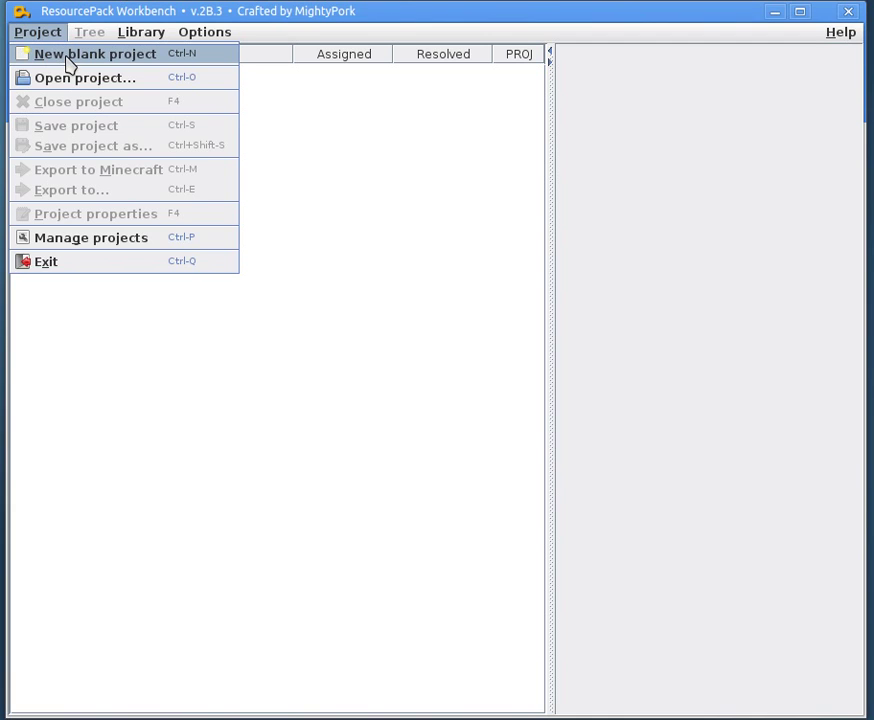
left_click(68, 60)
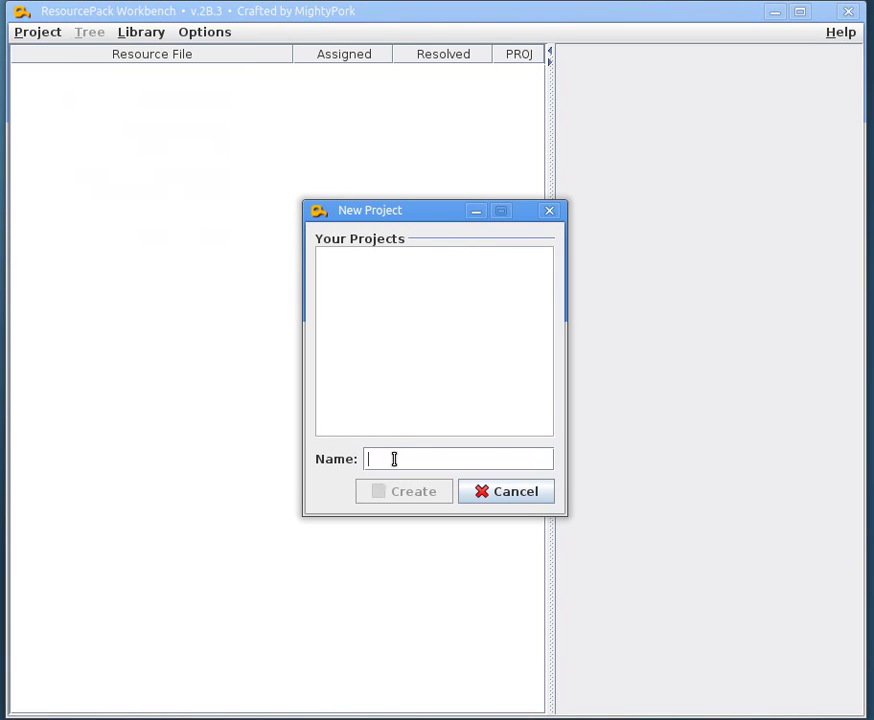
type("New Projec")
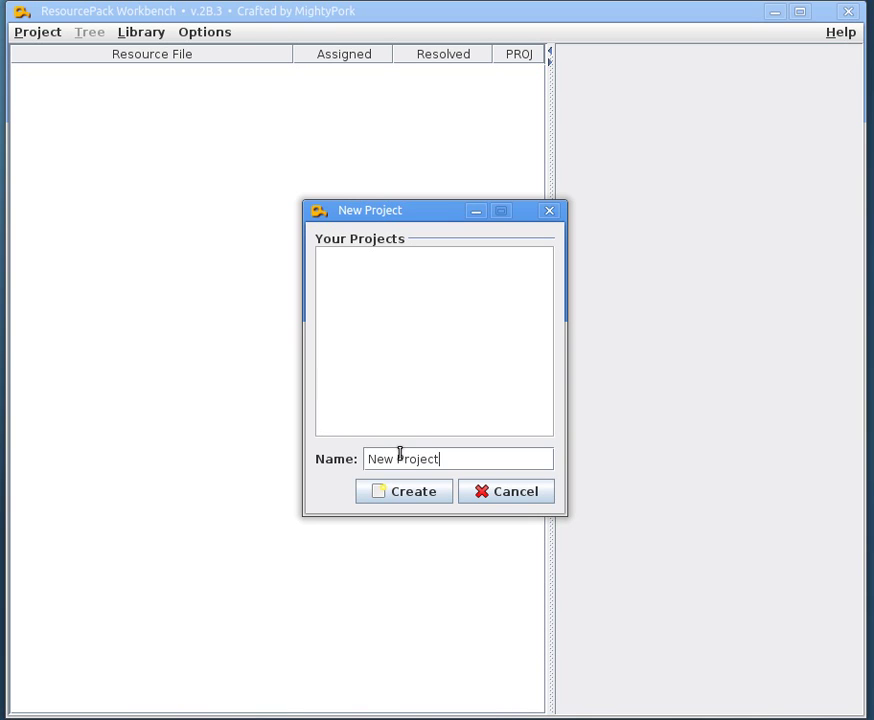
key("ctrl+a")
key("BackSpace")
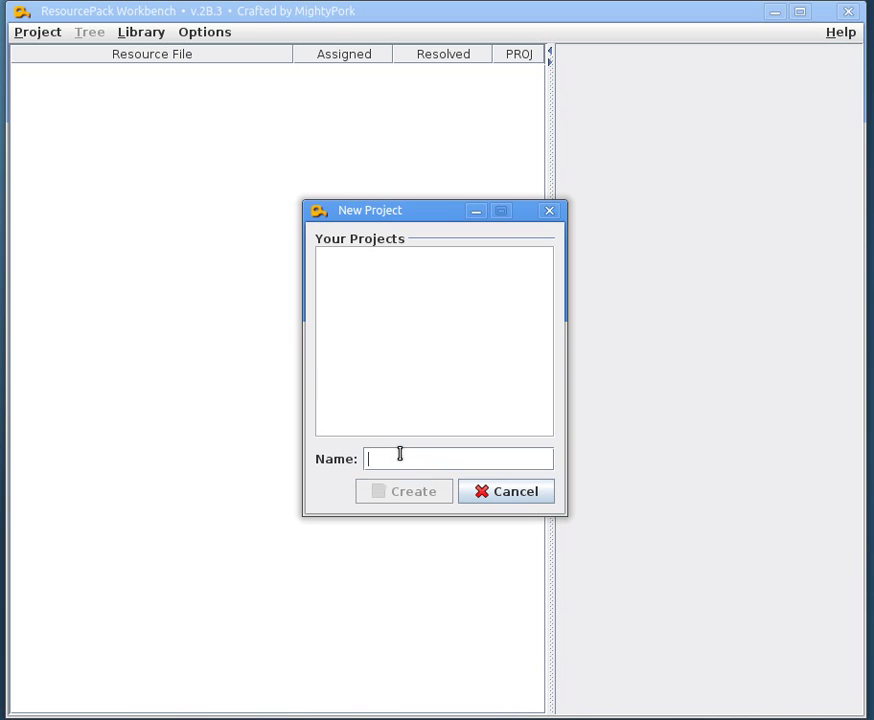
type("MightyPack")
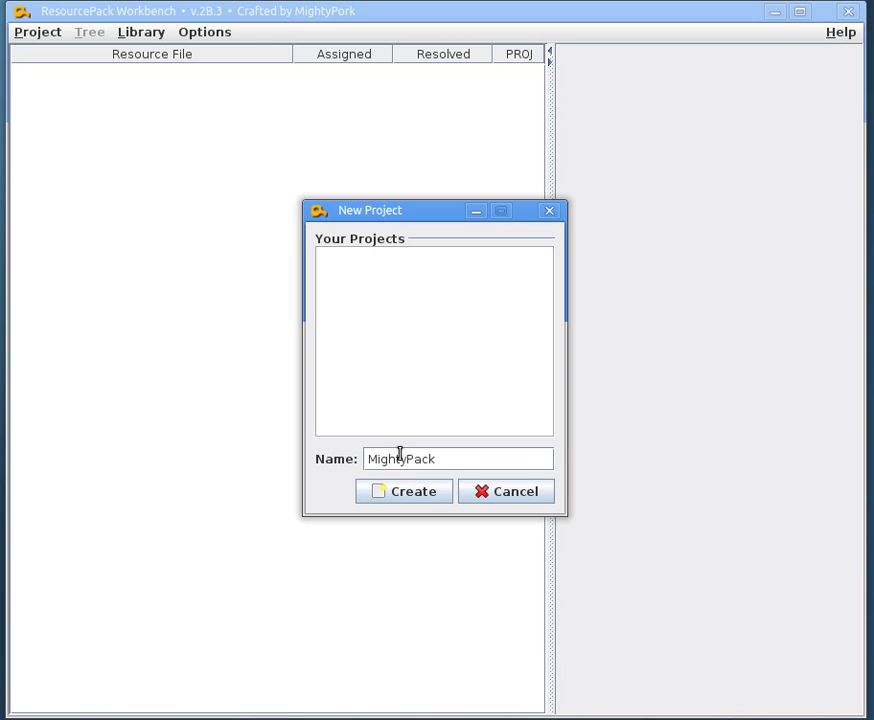
left_click(408, 493)
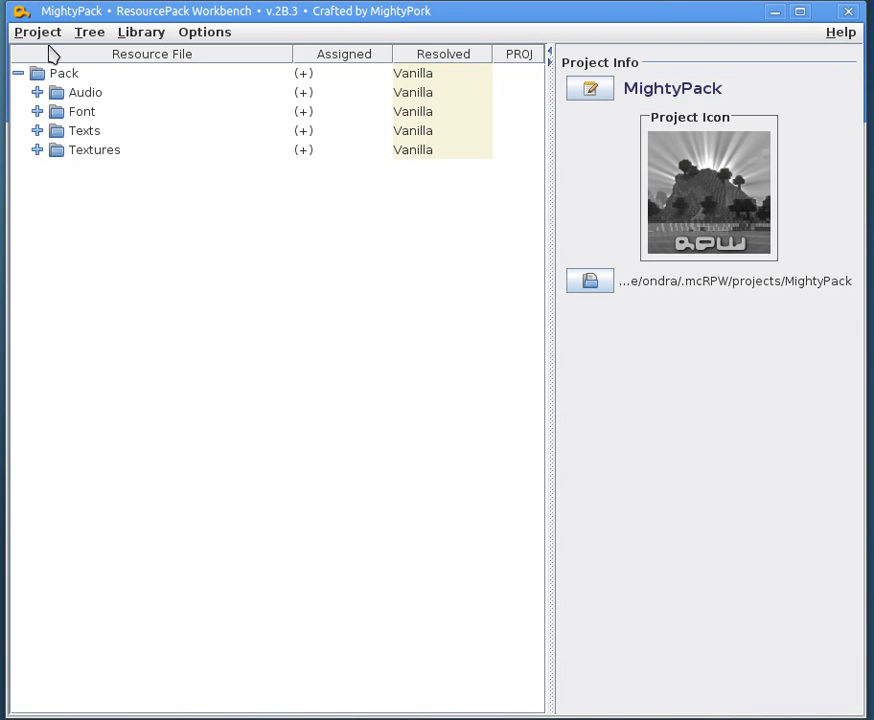
- Look through the project's Audio, Font, Texts and Textures folders, expanding and collapsing each in turn
left_click(37, 92)
left_click(57, 112)
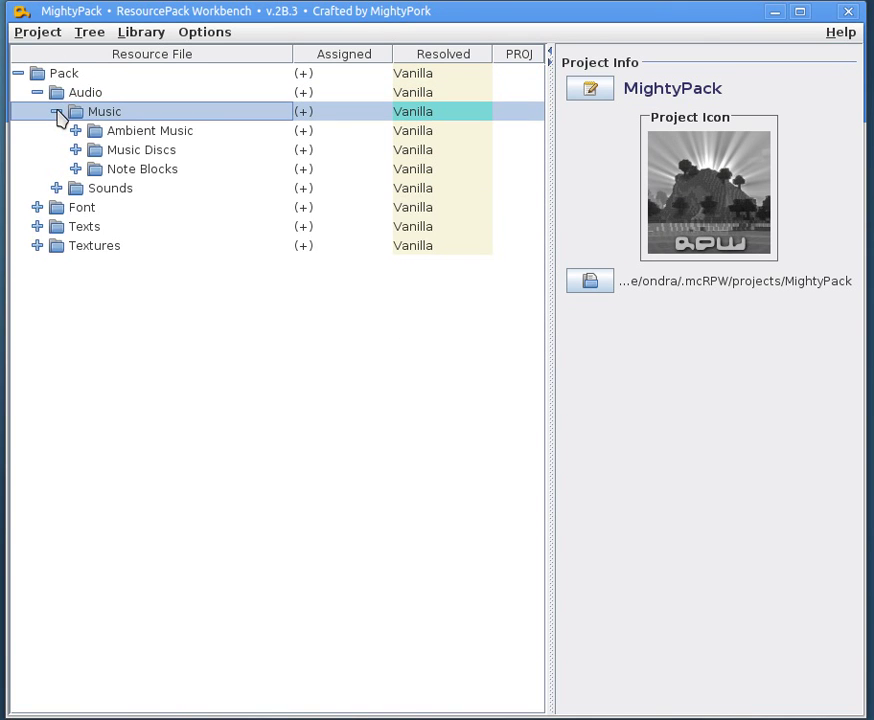
left_click(56, 111)
left_click(37, 92)
left_click(83, 113)
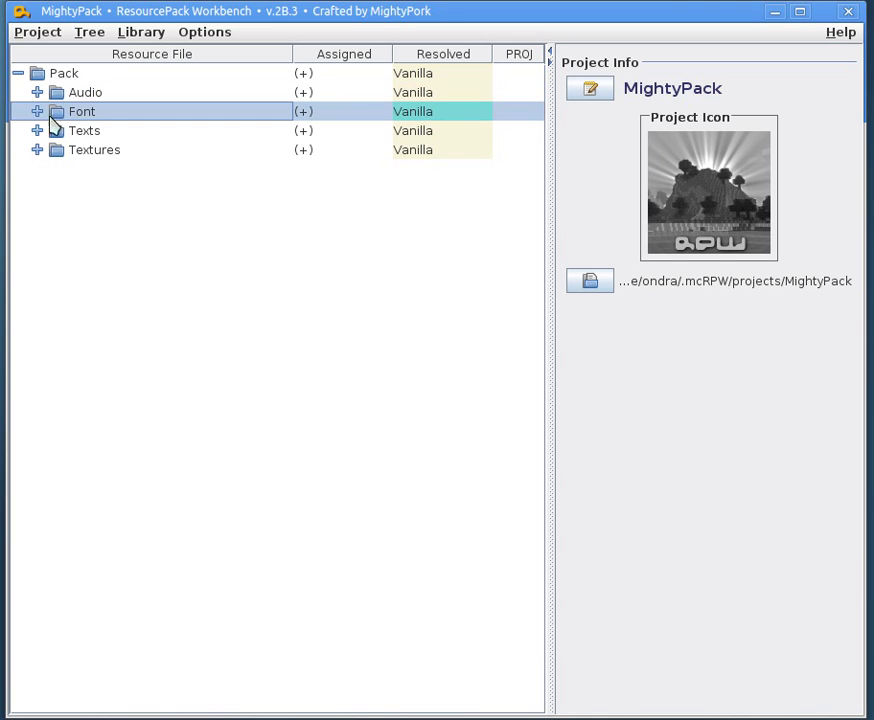
left_click(37, 111)
left_click(37, 111)
left_click(80, 132)
left_click(37, 130)
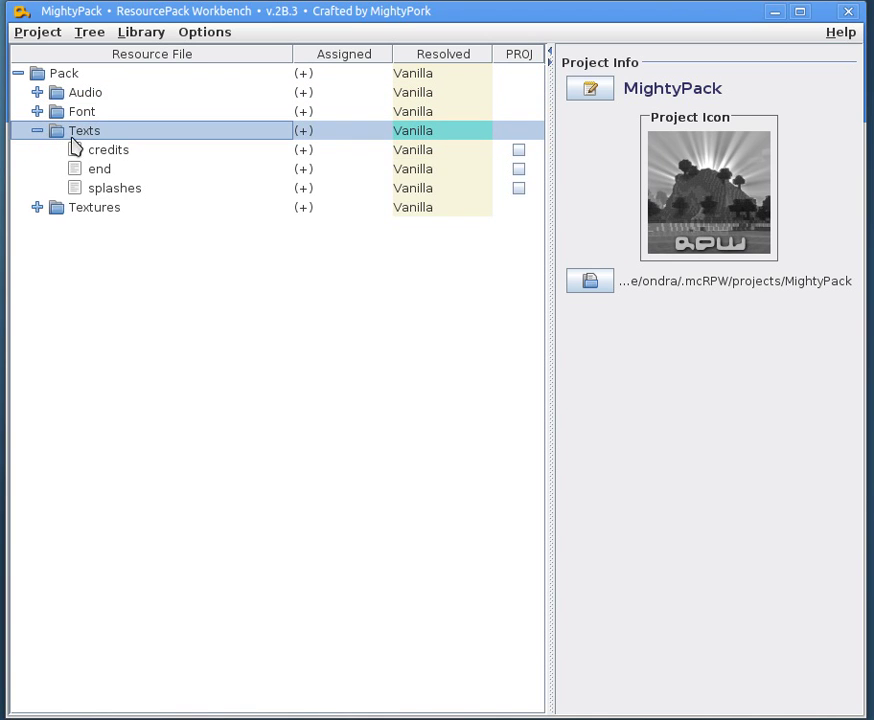
left_click(37, 130)
left_click(37, 149)
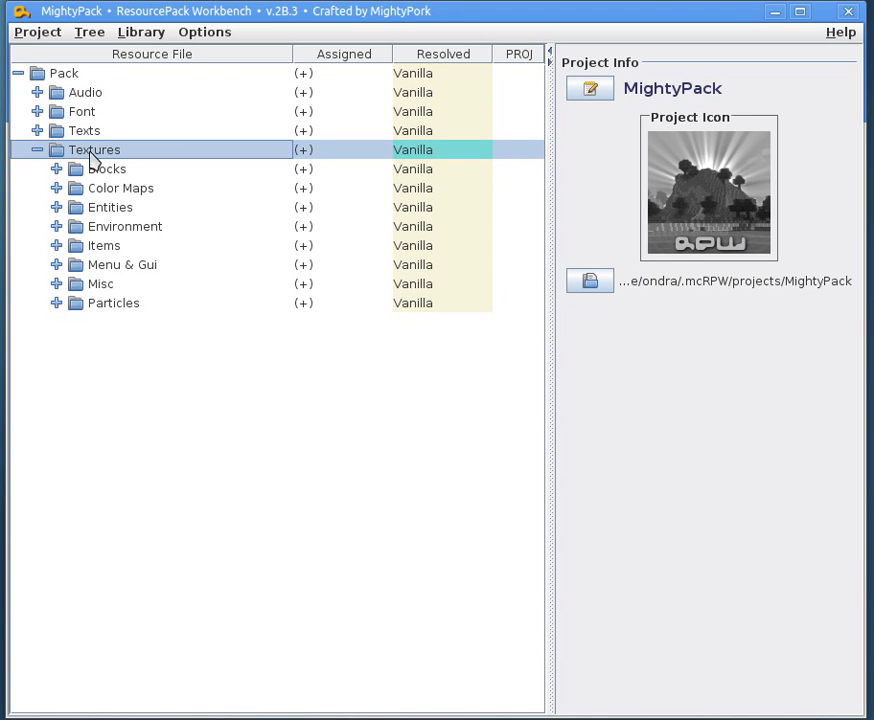
left_click(36, 150)
- Turn on the display of unicode font textures and expand the Unicode group in the Font folder
left_click(201, 32)
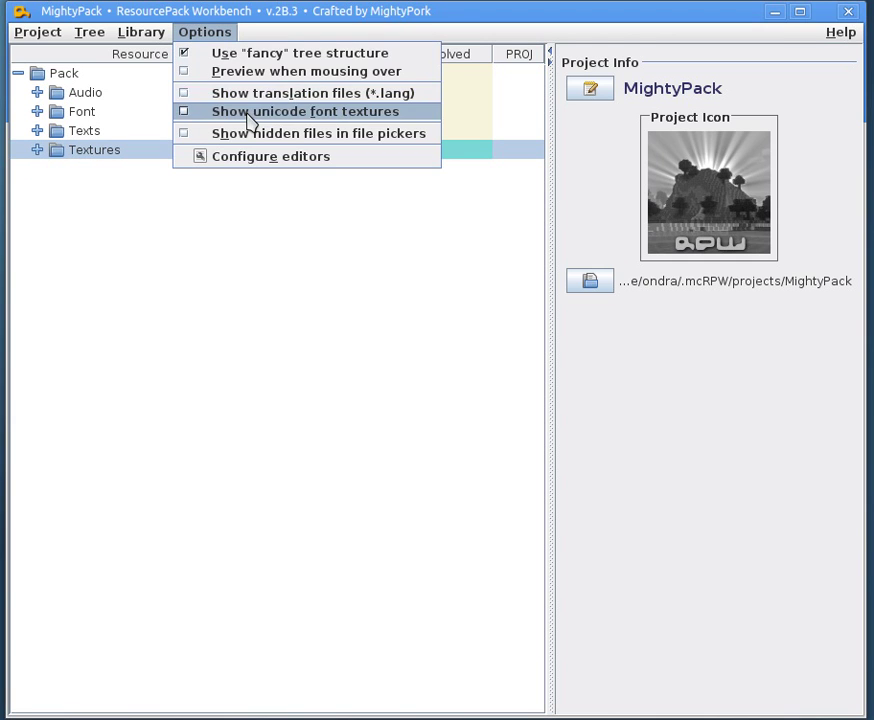
left_click(240, 112)
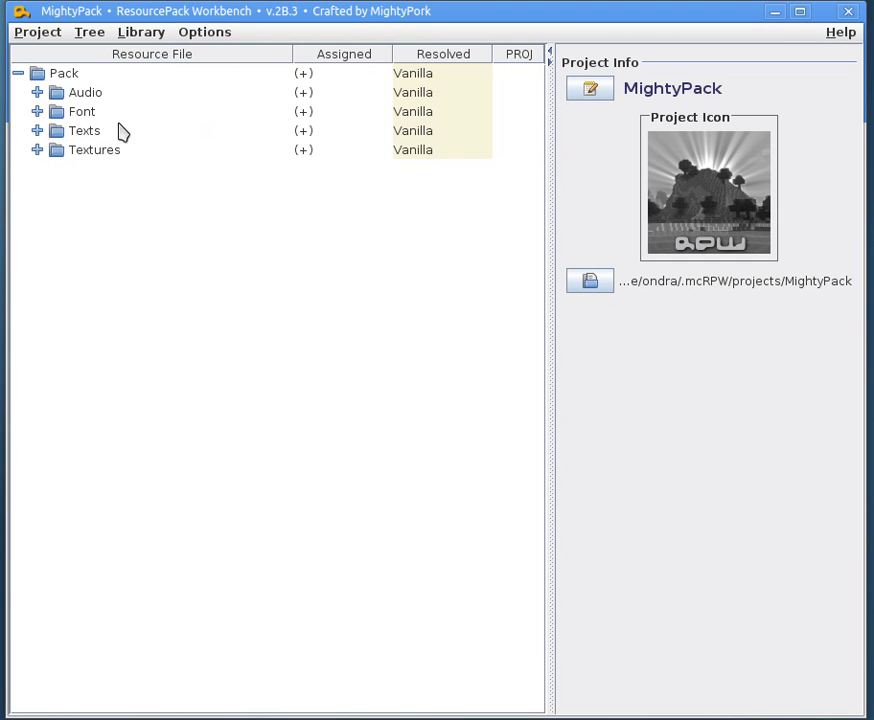
left_click(37, 111)
left_click(204, 32)
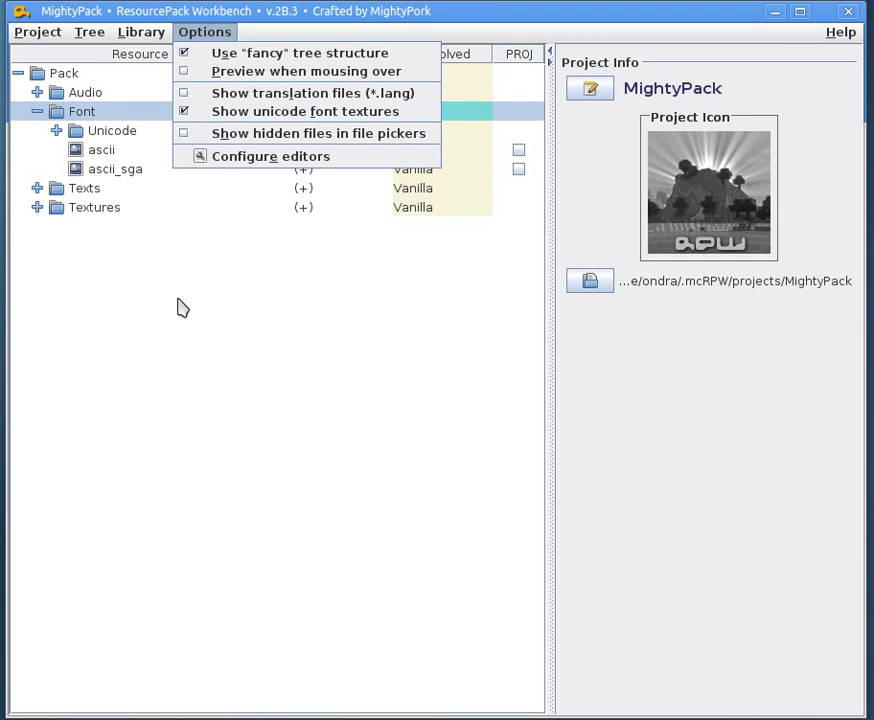
left_click(181, 308)
double_click(105, 131)
- Preview a range of unicode font textures, from unicode_page_00 down to unicode_page_5e
left_click(150, 151)
left_click(150, 172)
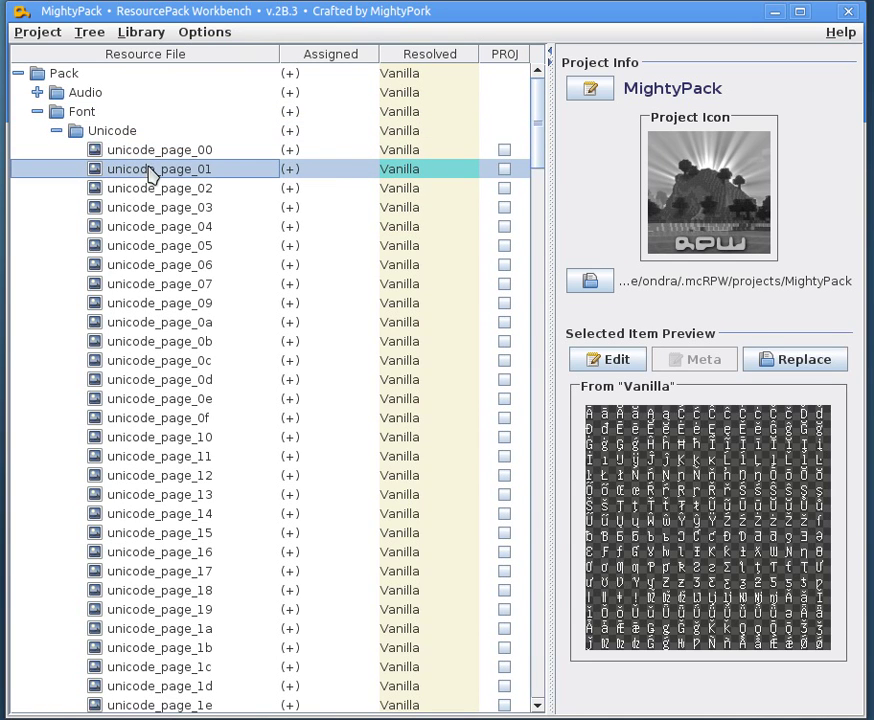
key("Up")
key("Down")
key("Down")
key("Down")
key("Down")
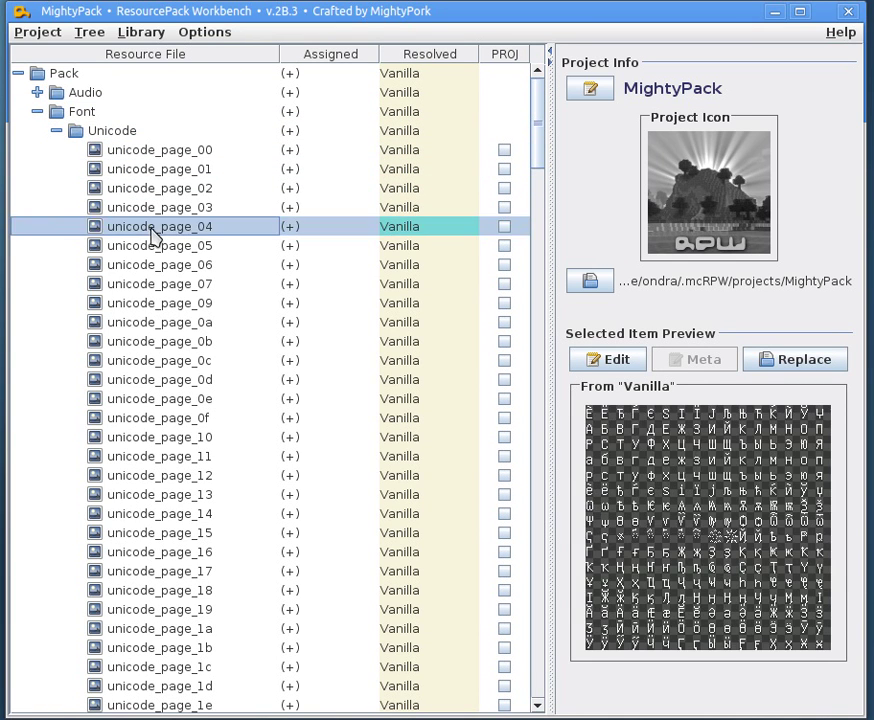
left_click(168, 284)
left_click(172, 361)
left_click(174, 416)
left_click(177, 455)
left_click(173, 493)
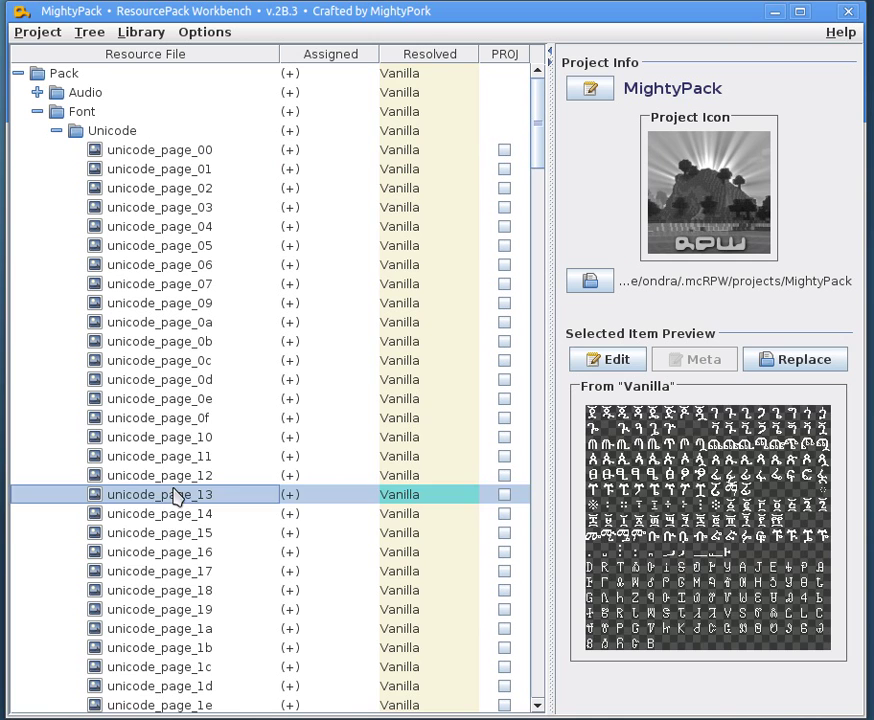
left_click(174, 532)
left_click(175, 571)
left_click(175, 628)
scroll(190, 502, "down", 2)
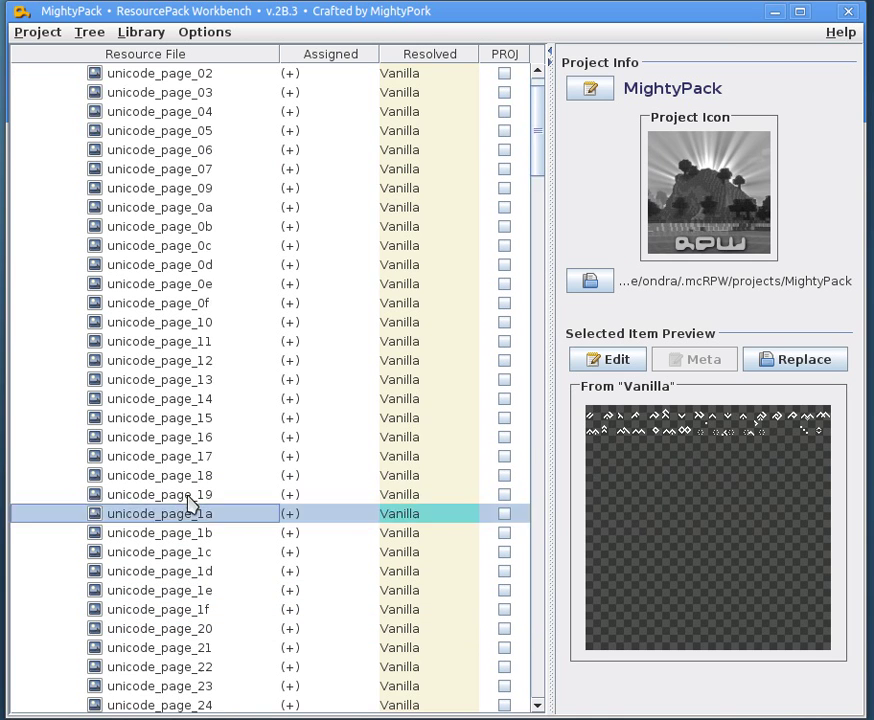
scroll(170, 470, "down", 2)
left_click(140, 418)
left_click(143, 437)
left_click(162, 513)
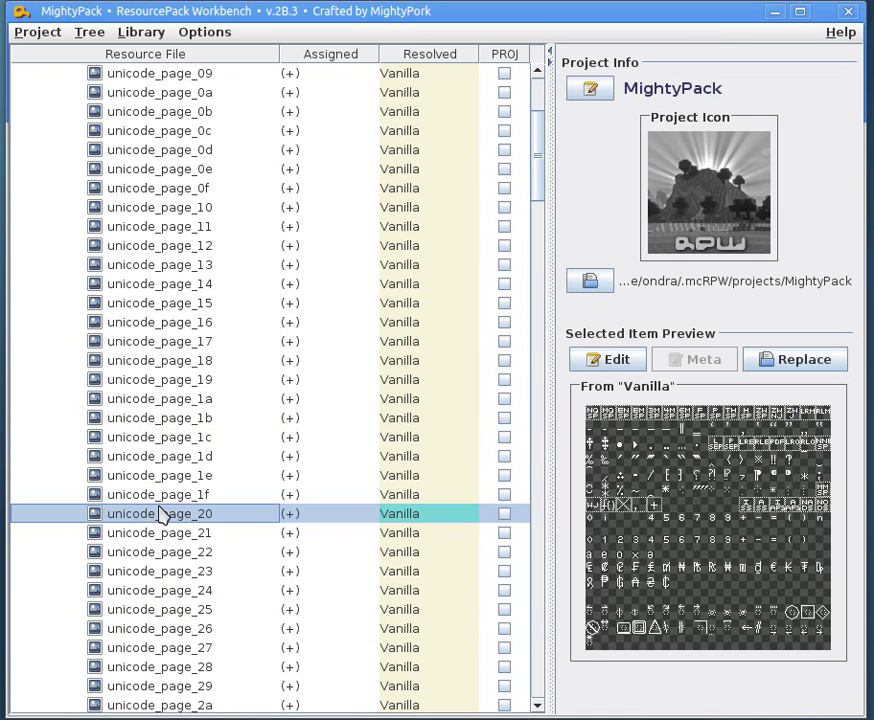
left_click(164, 532)
left_click(166, 570)
scroll(167, 402, "down", 12)
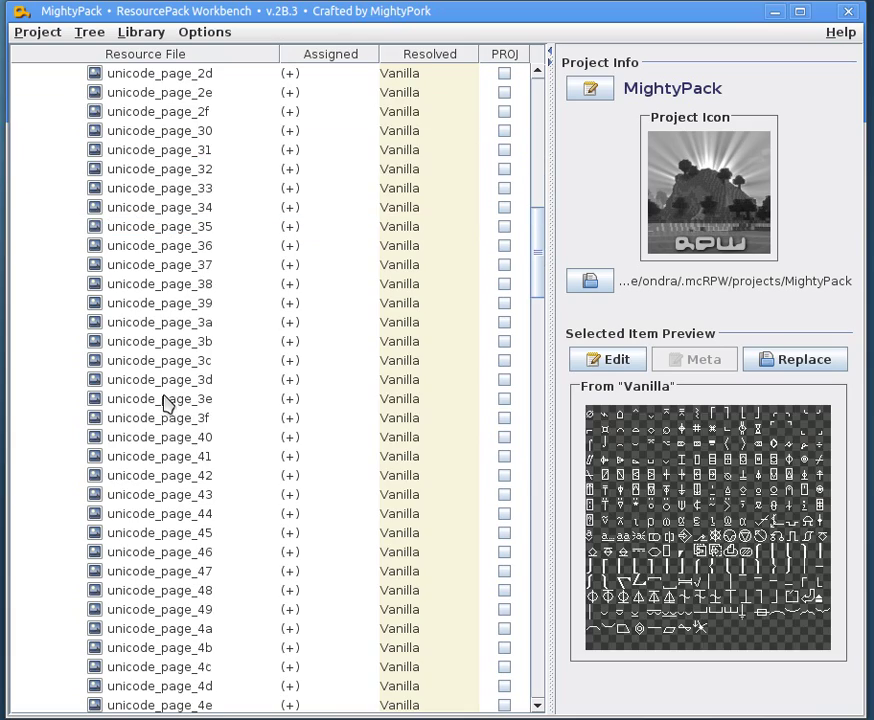
left_click(166, 400)
left_click(168, 437)
left_click(168, 494)
scroll(168, 480, "down", 4)
left_click(168, 436)
left_click(186, 458)
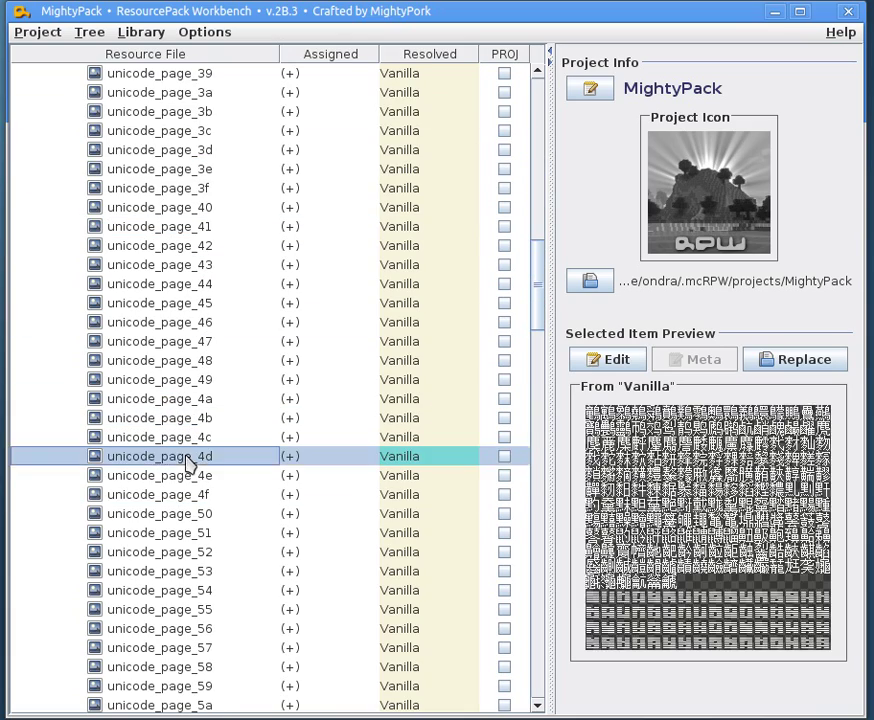
left_click(184, 476)
left_click(181, 553)
scroll(200, 400, "down", 5)
left_click(186, 424)
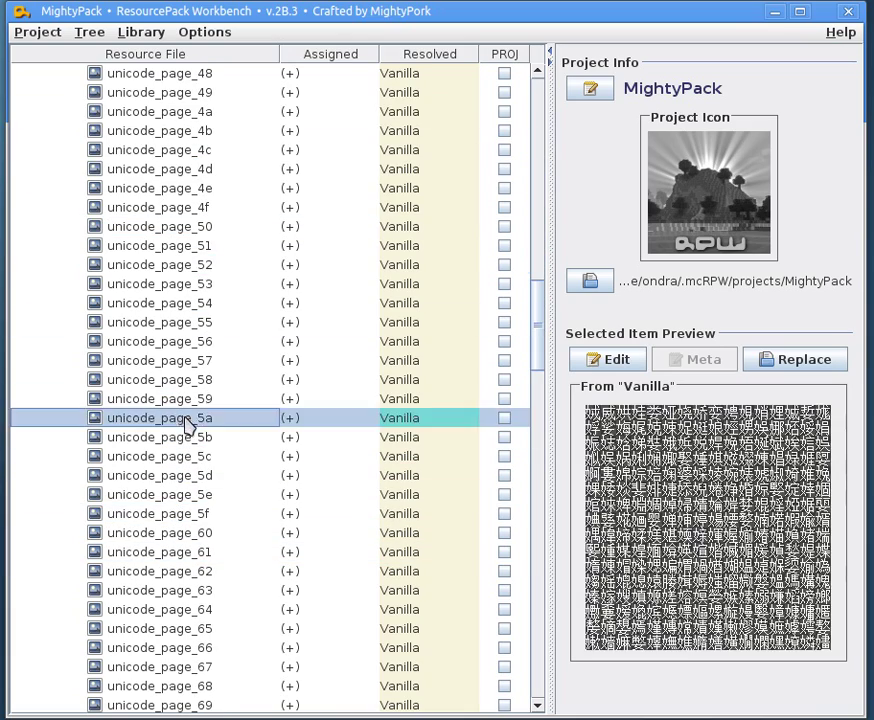
left_click(181, 456)
left_click(181, 499)
scroll(200, 248, "up", 20)
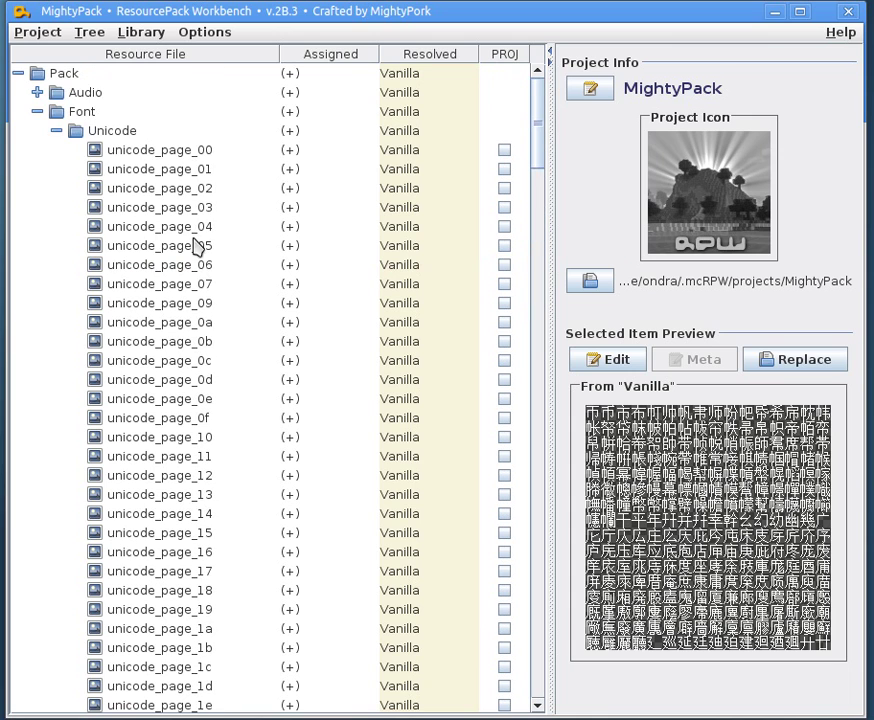
- Turn off the display of unicode font textures
left_click(203, 33)
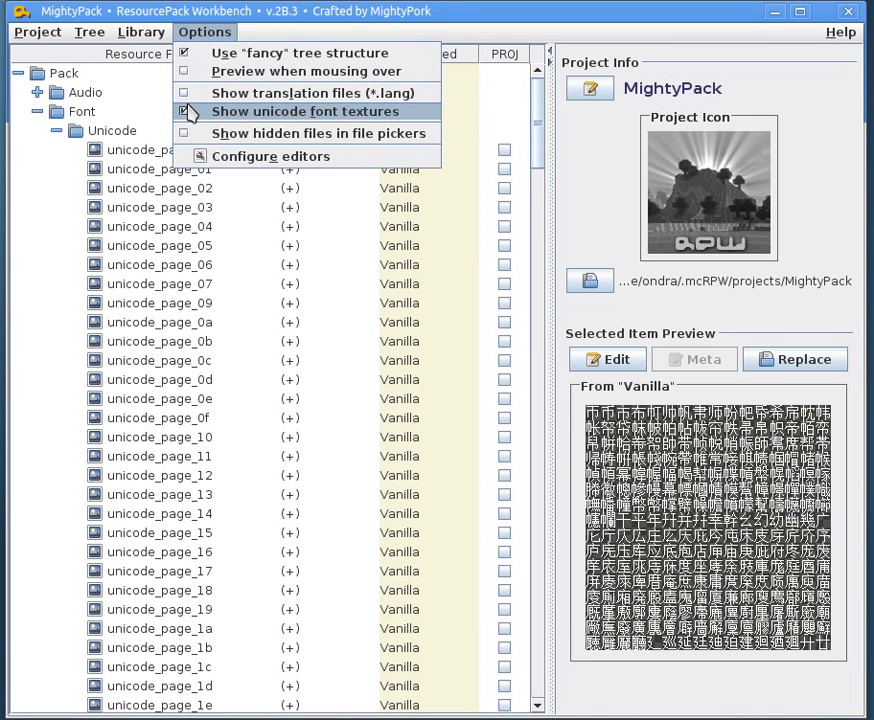
left_click(186, 111)
left_click(203, 33)
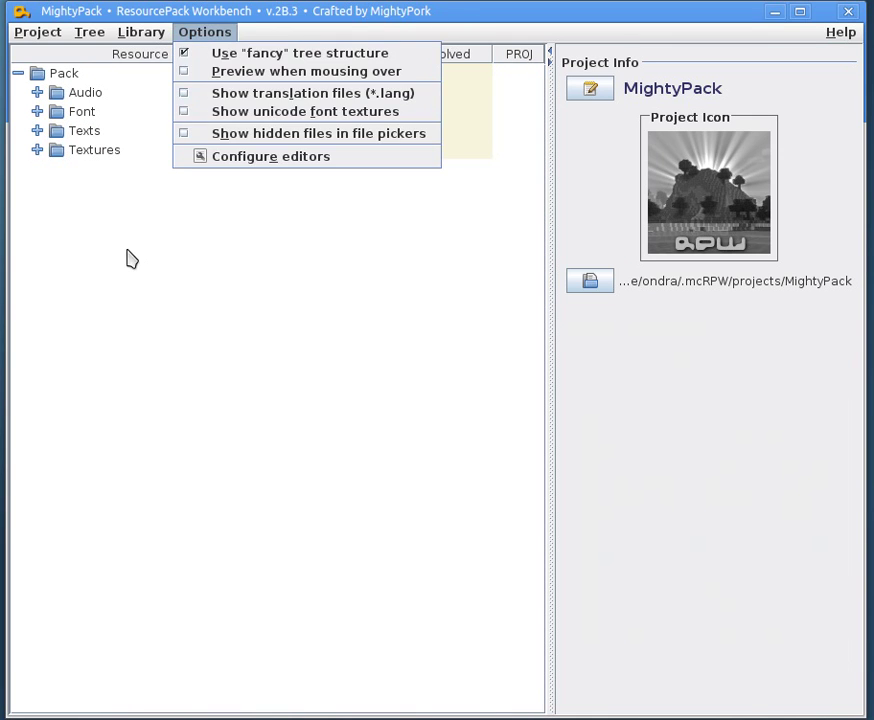
left_click(41, 132)
- Examine the files in the Texts folder and the "fancy" tree structure option, and collapse the folder again
left_click(41, 132)
left_click(38, 131)
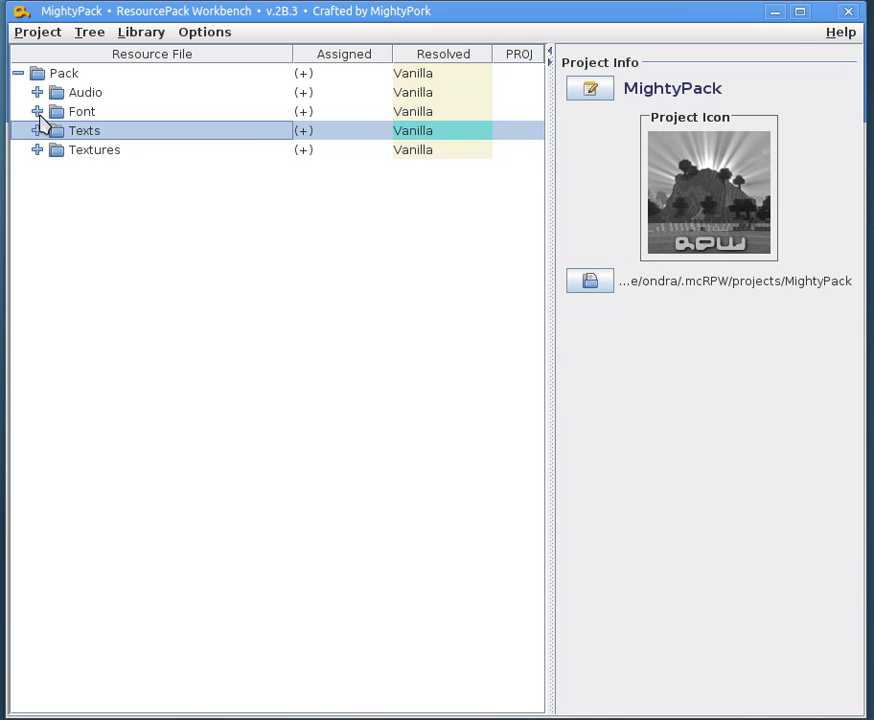
left_click(38, 128)
left_click(192, 37)
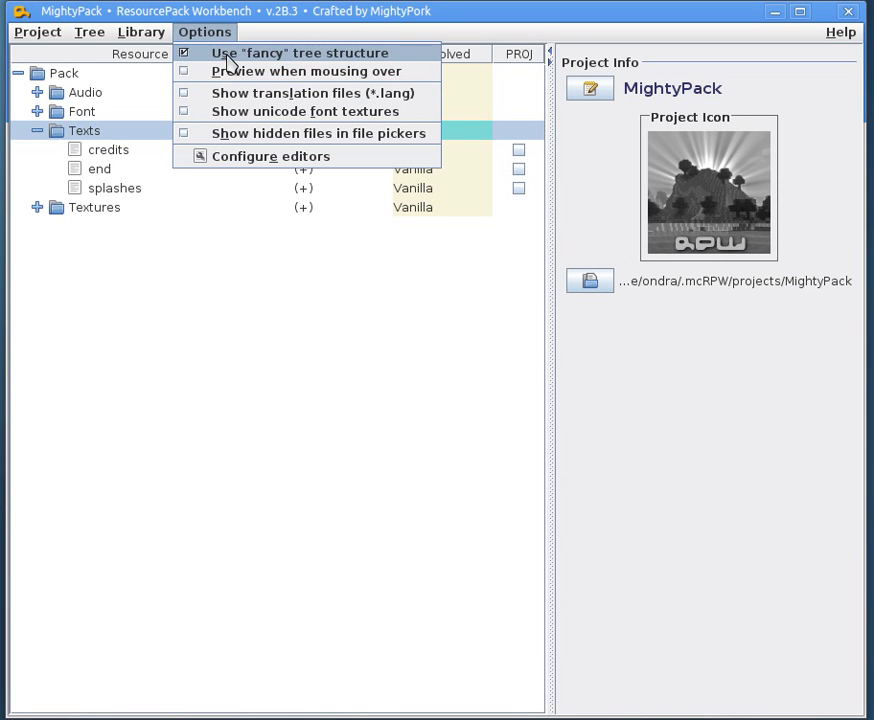
left_click(280, 62)
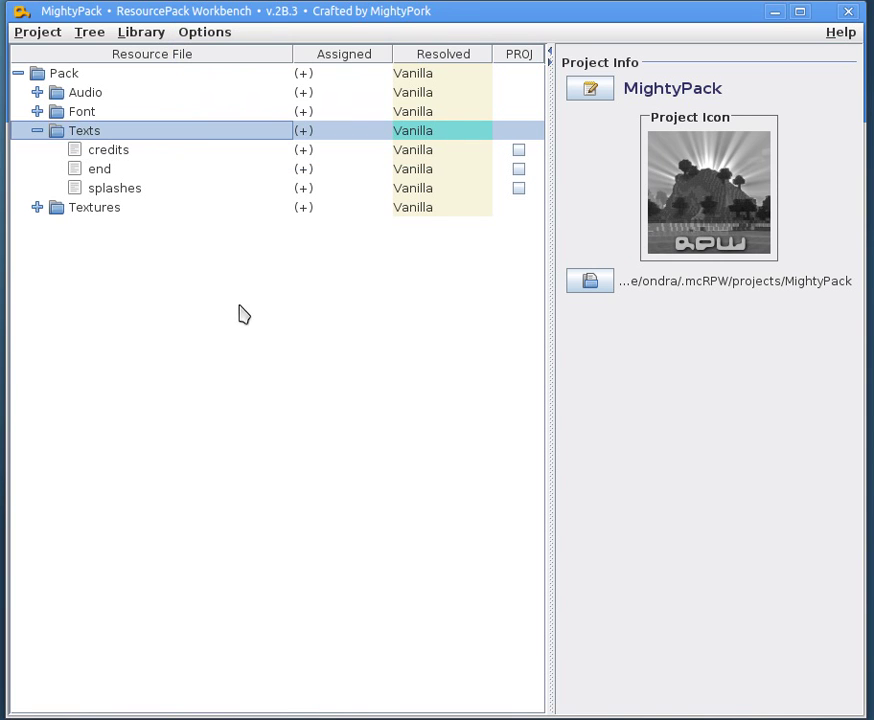
left_click(37, 130)
- Browse the top-level folders and the Blocks, Color Maps and Environment groups inside Textures
left_click(62, 76)
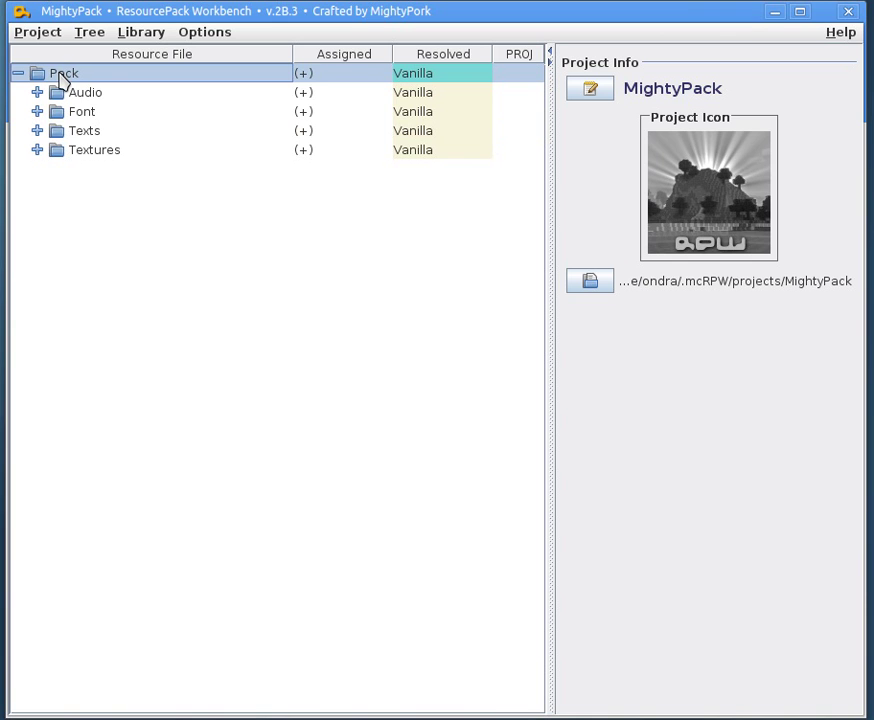
left_click(35, 111)
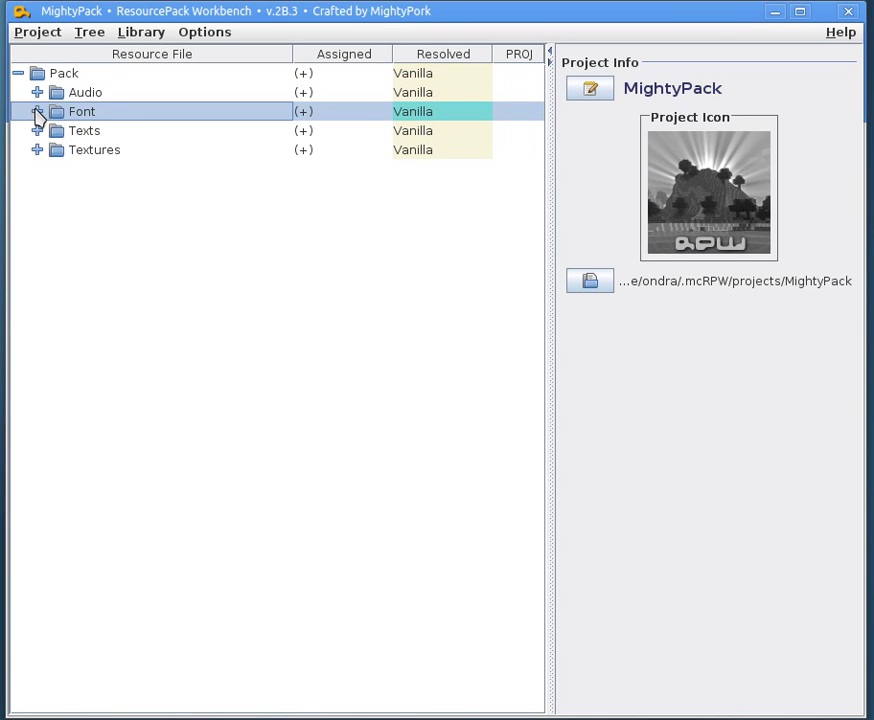
left_click(35, 132)
left_click(35, 132)
left_click(37, 150)
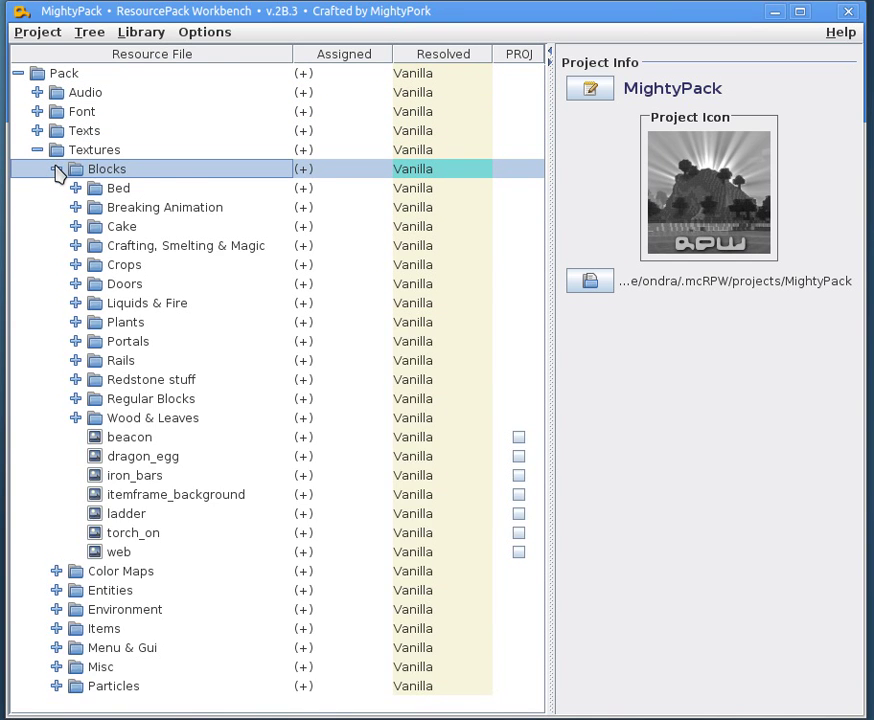
left_click(56, 170)
left_click(57, 189)
left_click(57, 189)
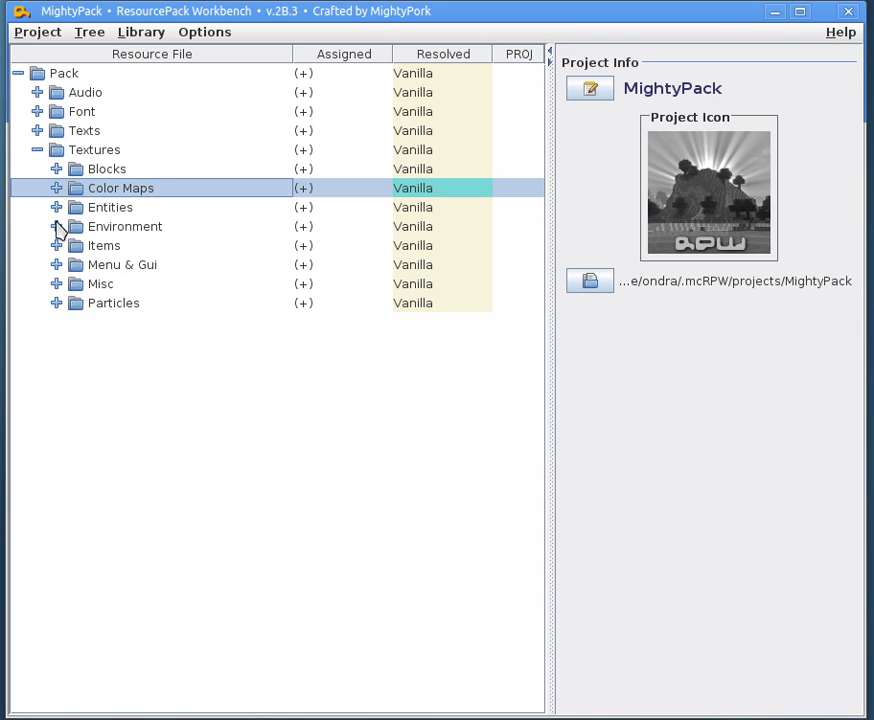
left_click(57, 227)
left_click(58, 228)
- Preview the Horse Gear textures in the Items group, such as iron_horse_armor and carrot_on_a_stick, and collapse the group
left_click(57, 246)
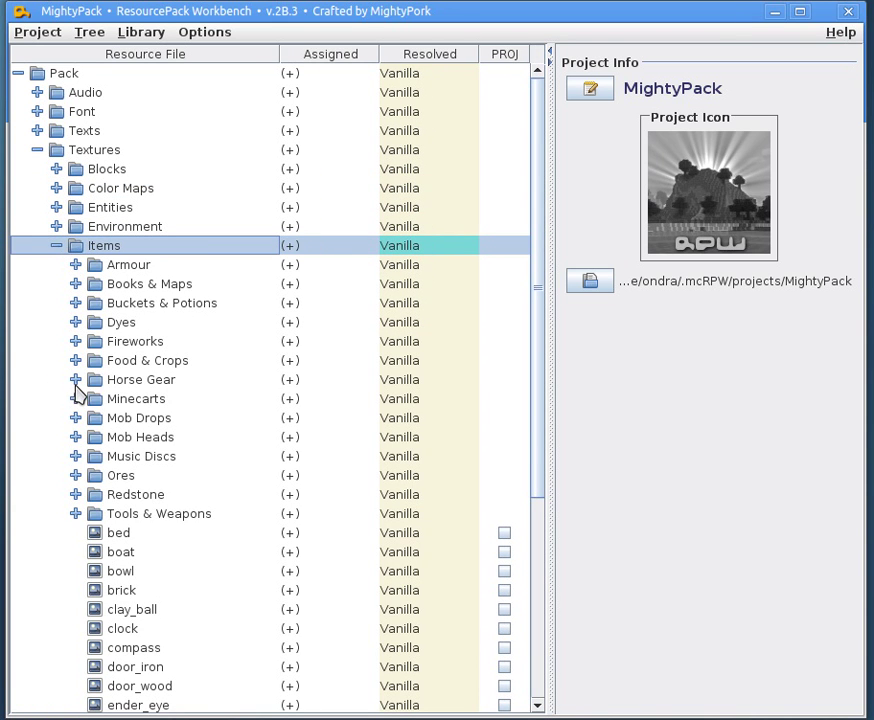
left_click(76, 380)
left_click(138, 399)
left_click(142, 418)
left_click(145, 456)
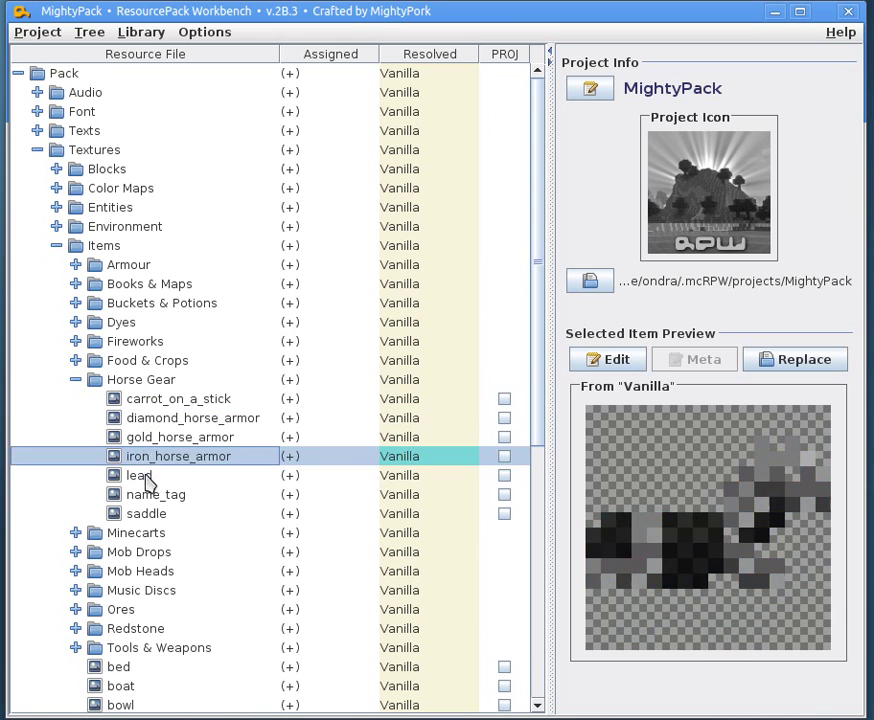
left_click(146, 500)
left_click(145, 513)
left_click(142, 399)
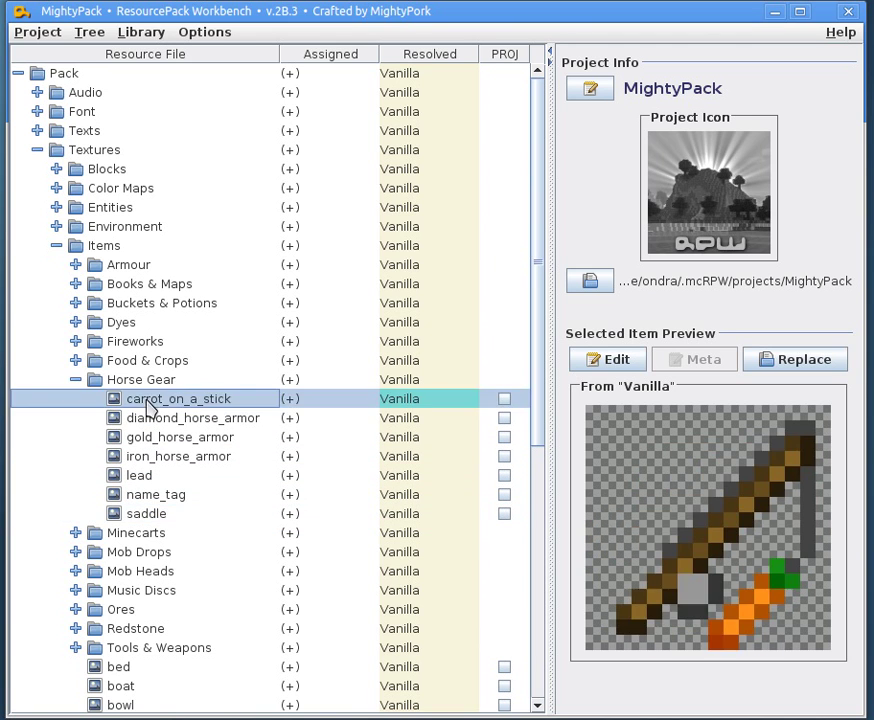
left_click(125, 418)
left_click(76, 380)
left_click(56, 245)
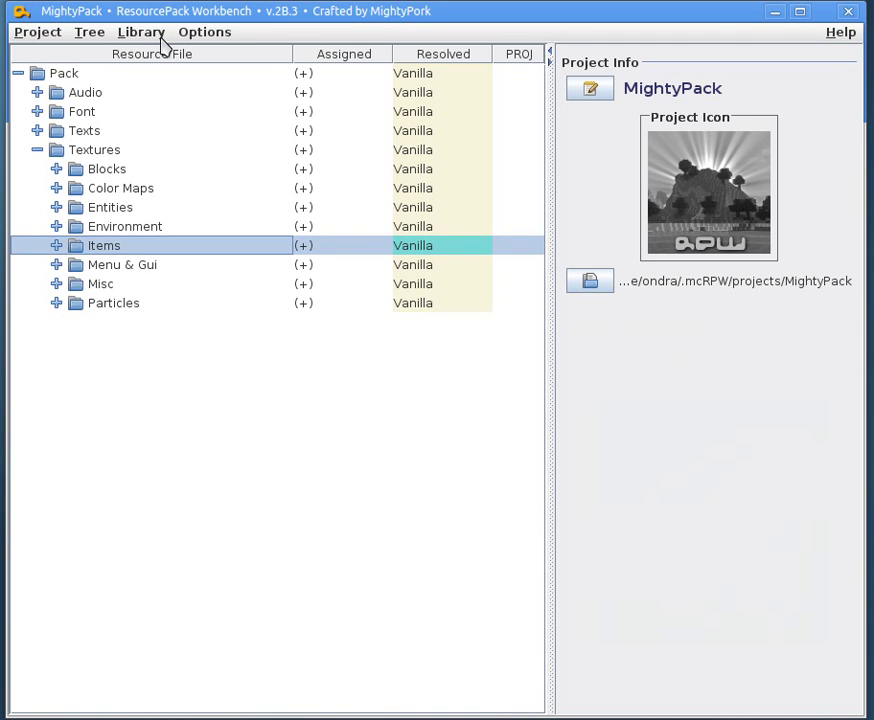
- Collapse the Textures folder and turn off the "fancy" tree structure
left_click(205, 31)
left_click(37, 150)
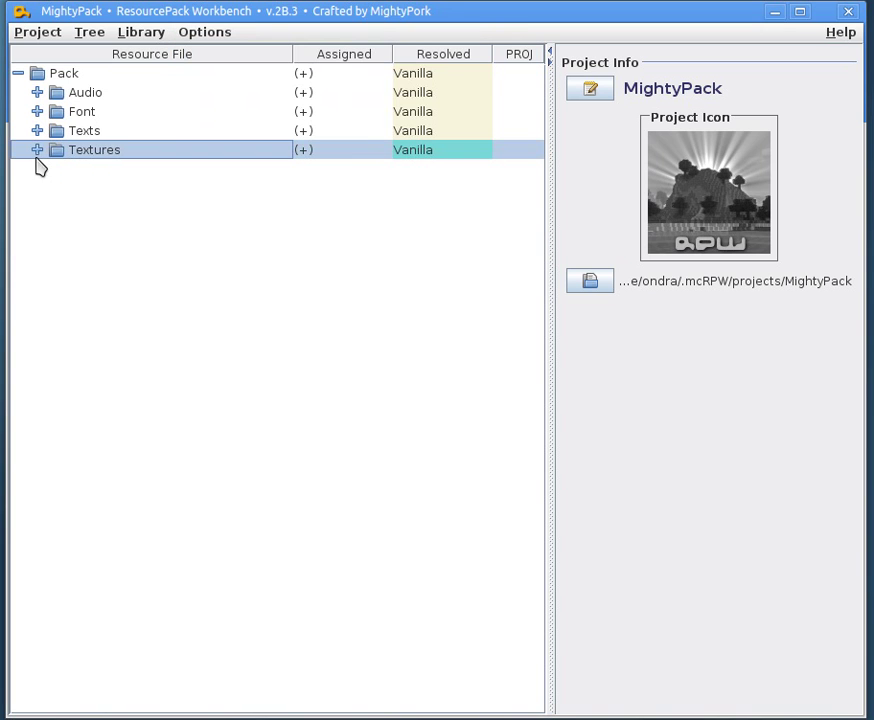
left_click(115, 133)
left_click(107, 115)
left_click(101, 97)
left_click(205, 32)
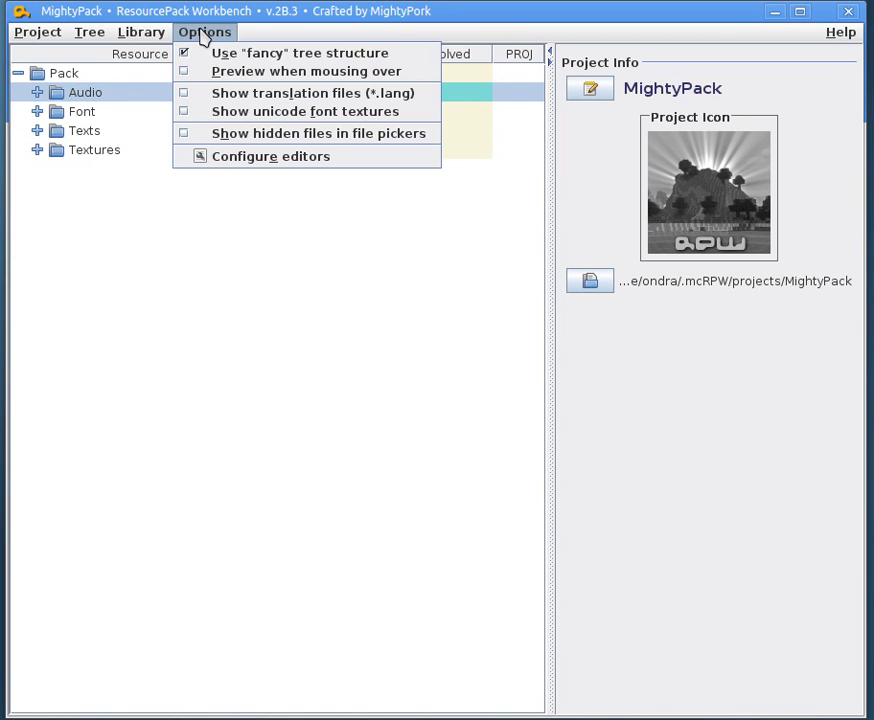
left_click(220, 55)
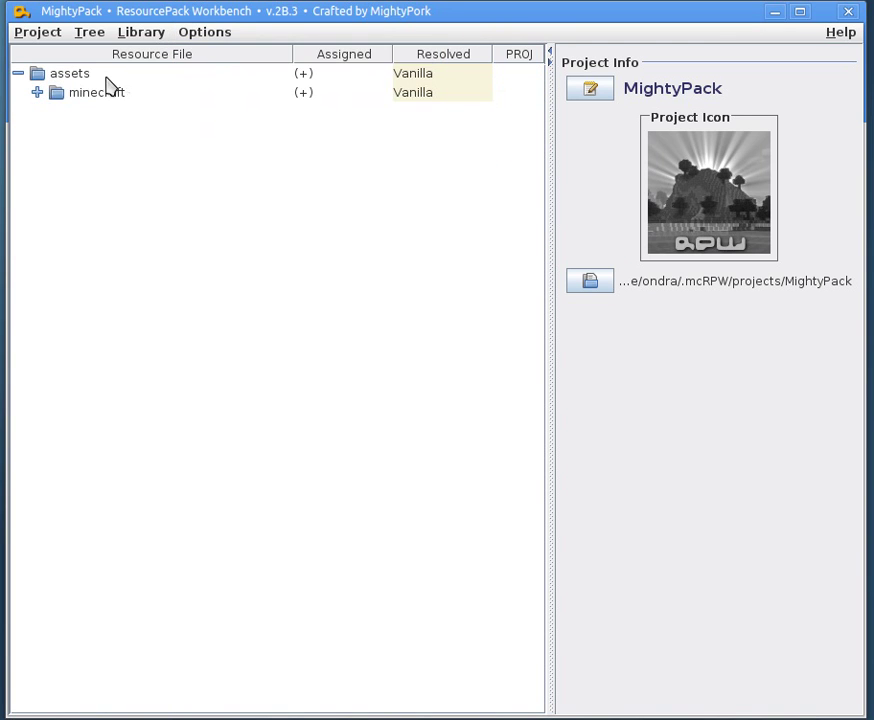
- Examine the icons, music and records folders inside assets/minecraft in the plain tree structure
left_click(45, 74)
left_click(35, 93)
left_click(56, 111)
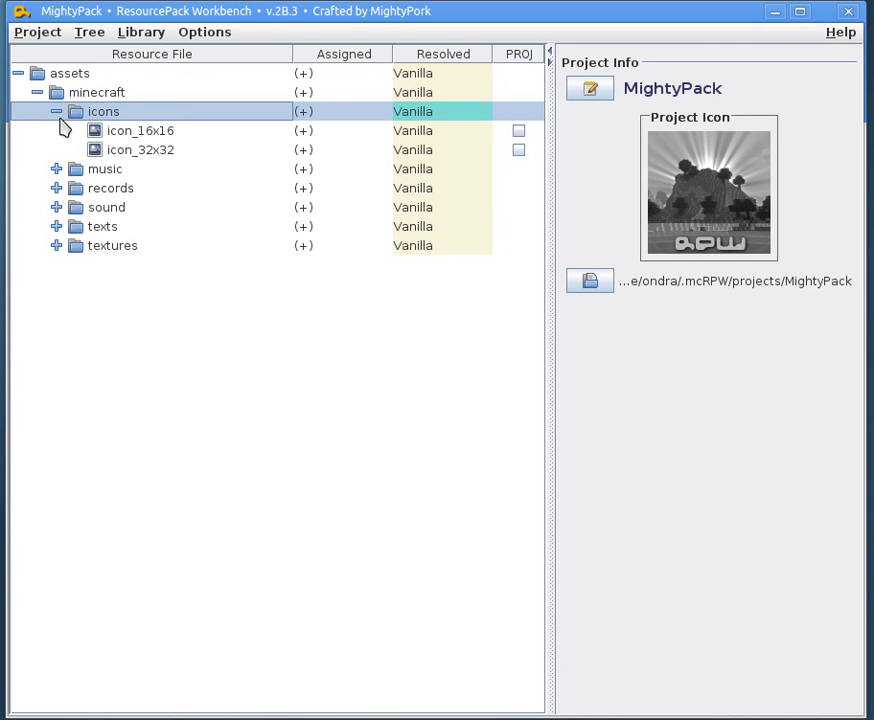
left_click(56, 112)
left_click(56, 130)
left_click(56, 130)
left_click(56, 149)
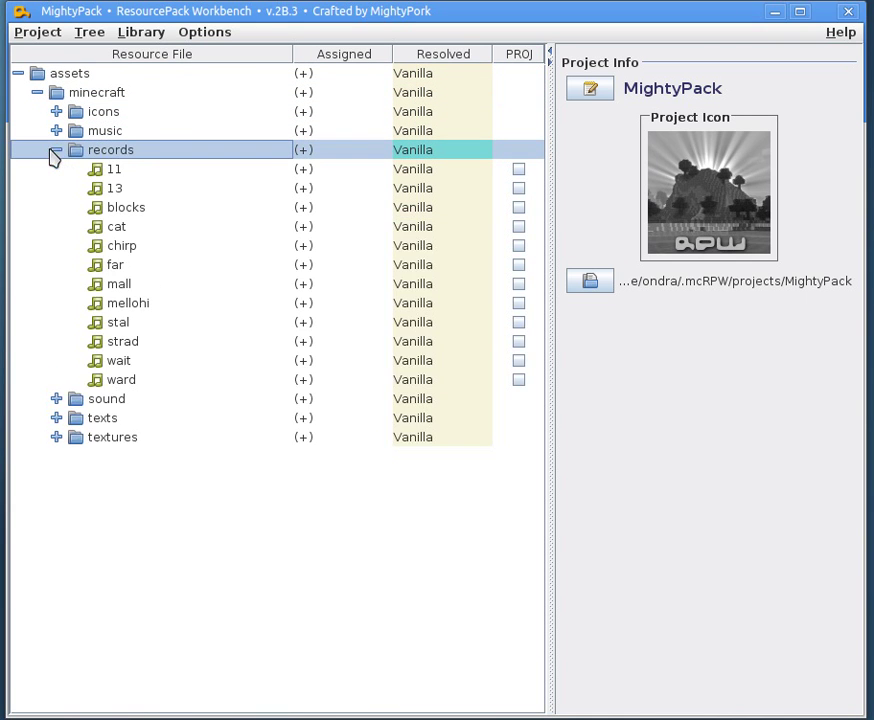
left_click(56, 149)
- Examine the sound folder with its ambient and cave subfolders, as well as the texts folder
left_click(56, 168)
left_click(75, 188)
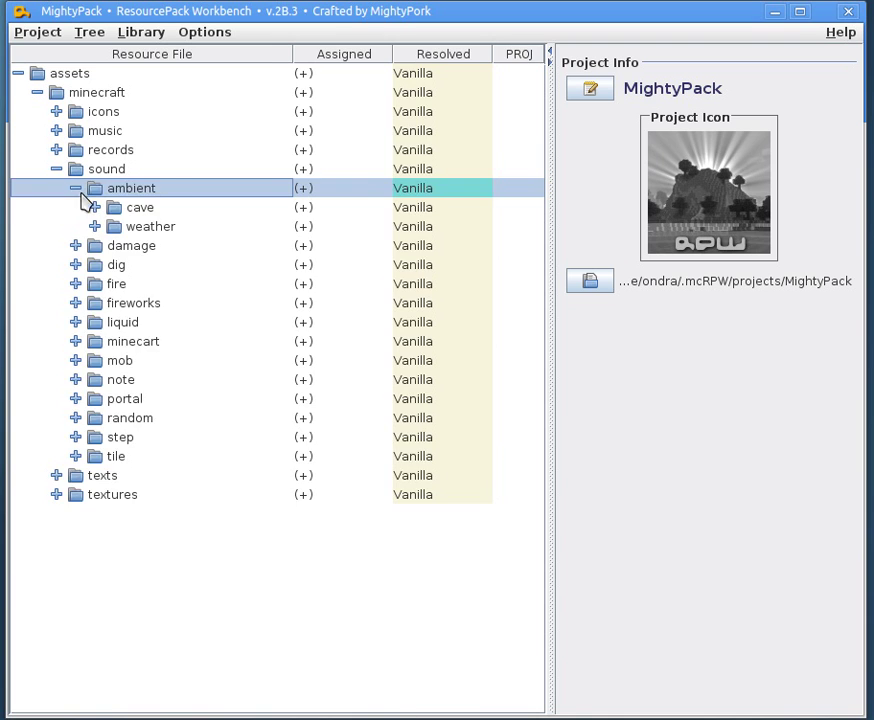
left_click(94, 207)
left_click(94, 207)
left_click(75, 188)
left_click(56, 168)
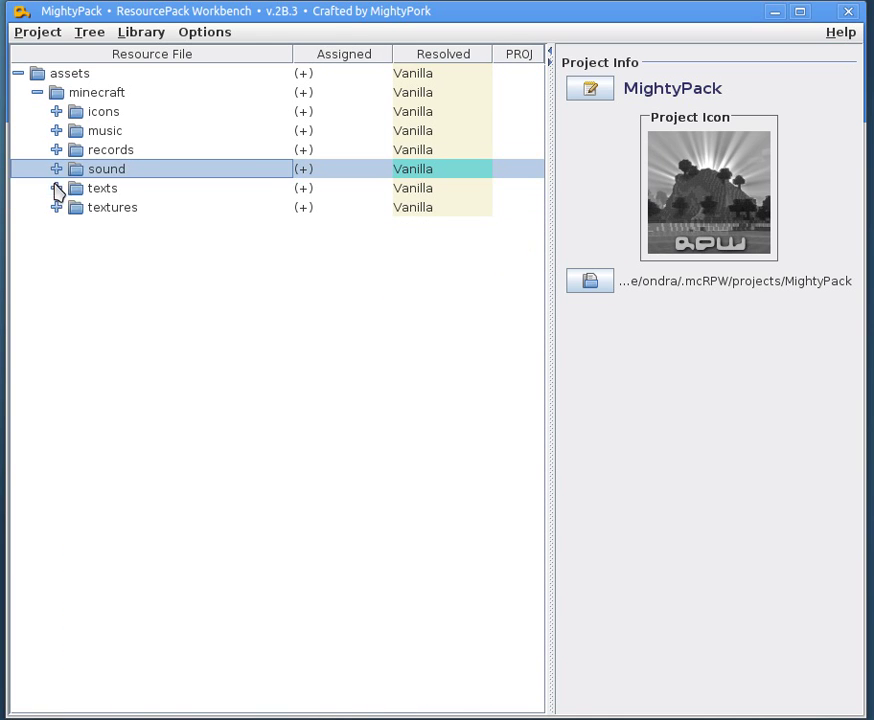
left_click(56, 188)
left_click(56, 188)
- Examine the subfolders of textures, including blocks, gui, font and environment, and collapse the minecraft folder
left_click(56, 207)
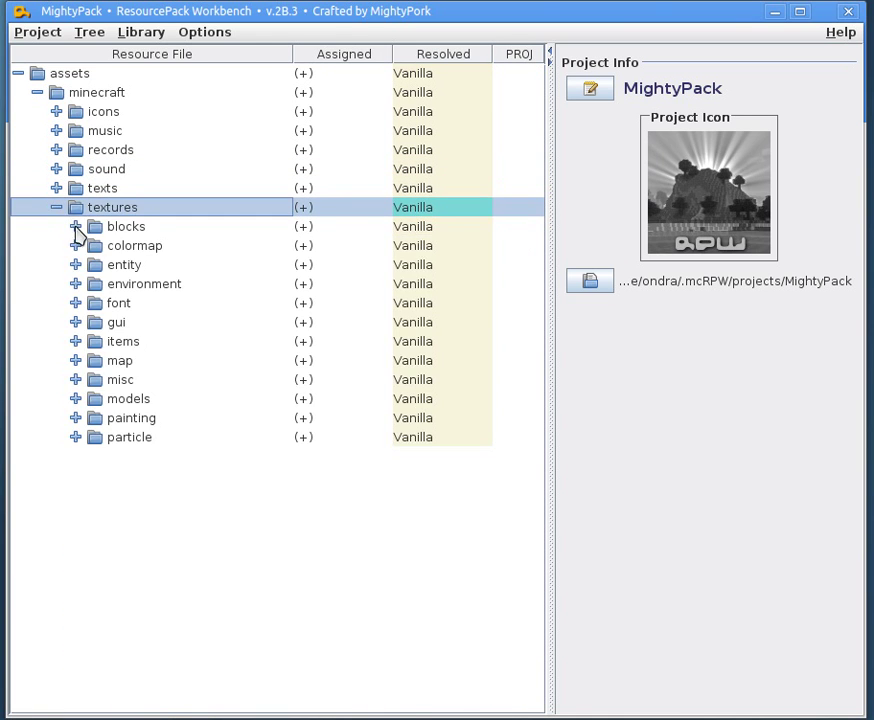
left_click(75, 226)
left_click(75, 322)
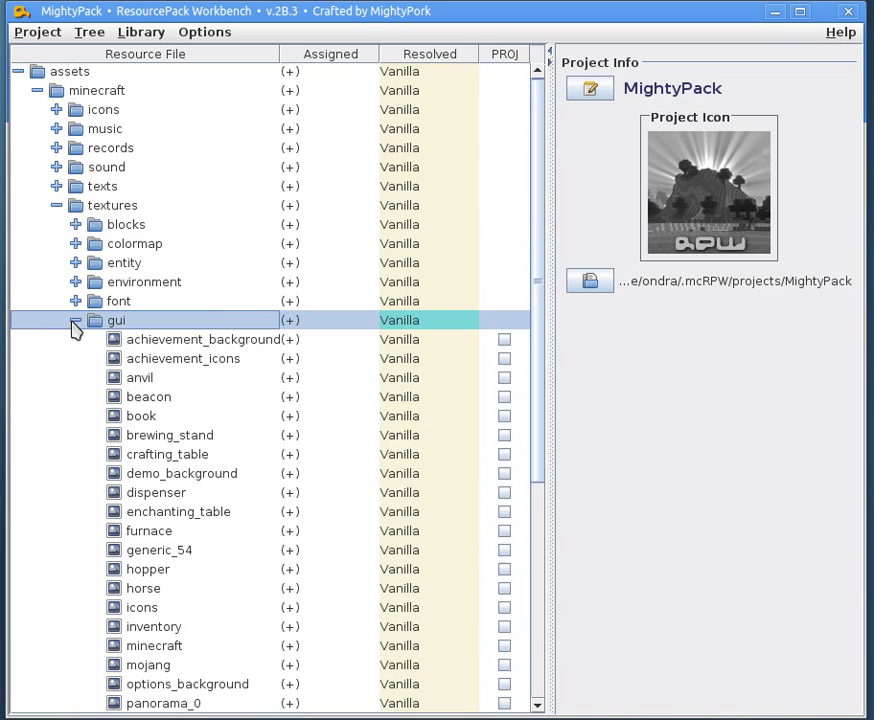
left_click(75, 322)
left_click(75, 303)
left_click(75, 303)
left_click(76, 283)
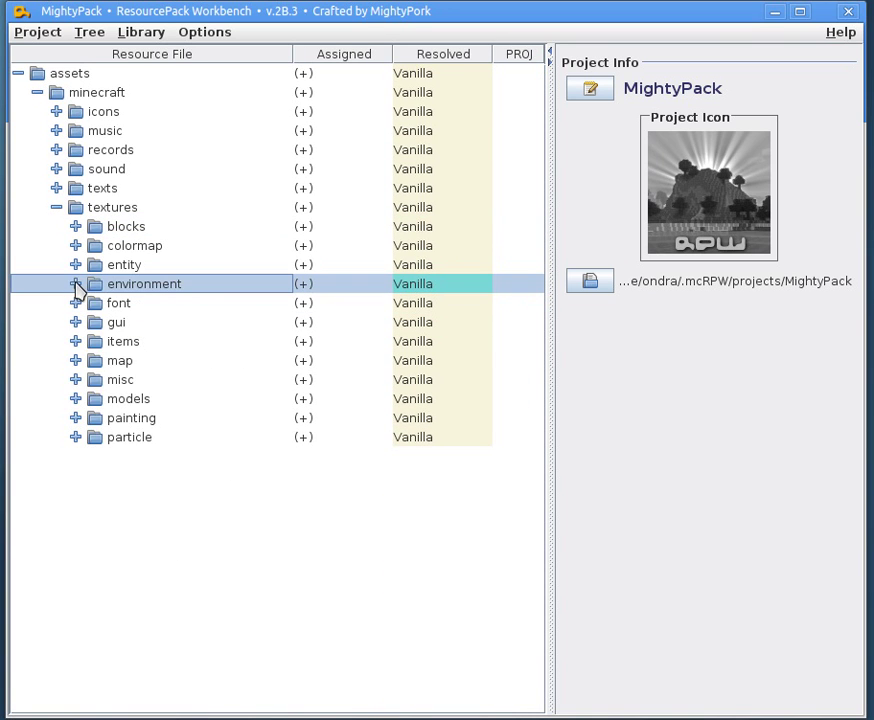
left_click(37, 92)
- Turn the "fancy" tree structure on and back off to compare the two layouts
left_click(224, 33)
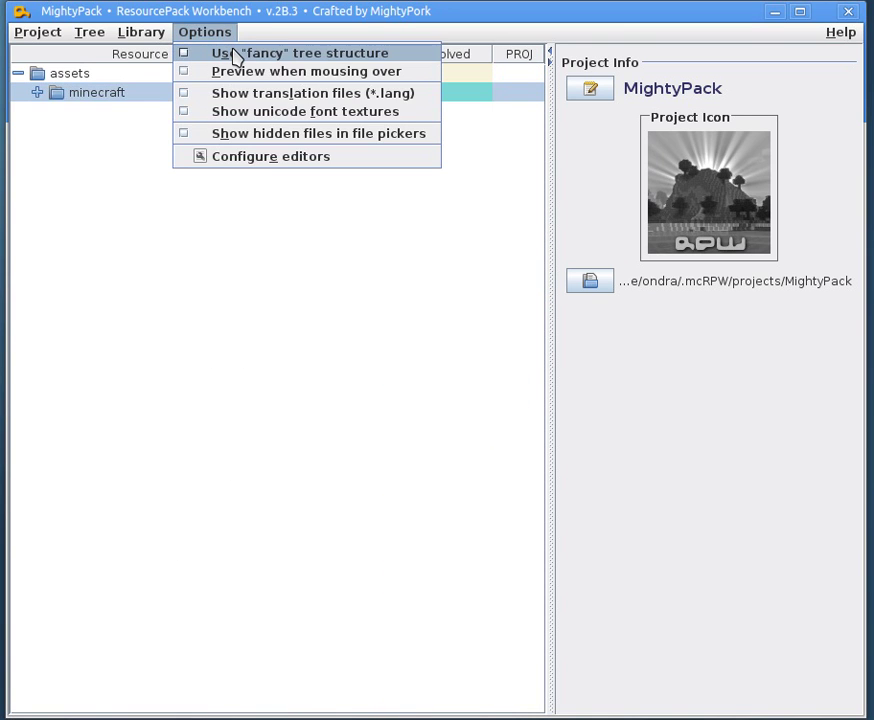
left_click(235, 55)
left_click(210, 36)
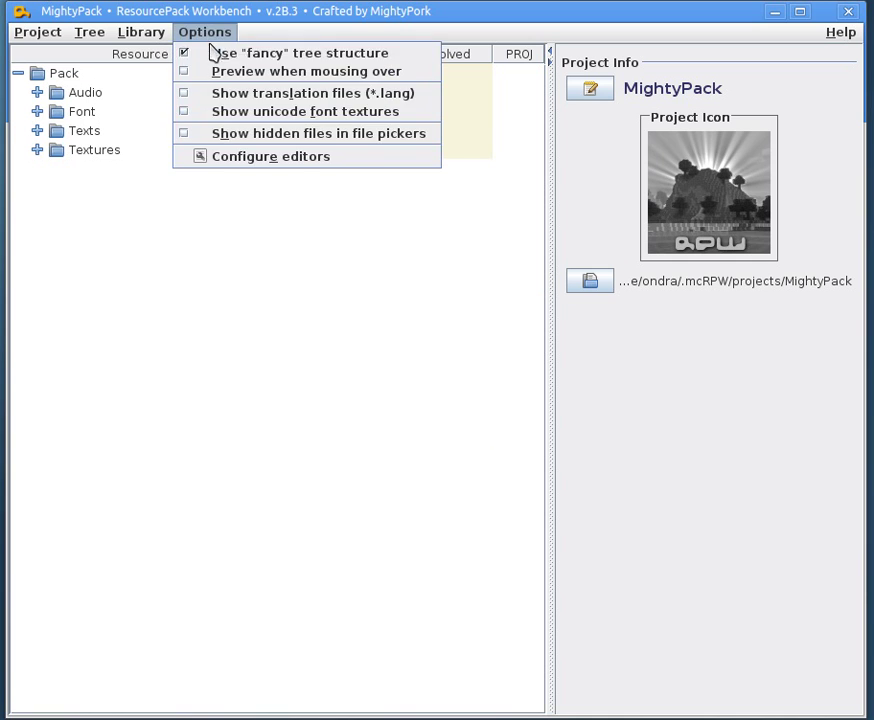
left_click(216, 53)
- Expand the minecraft folder again and review its icons, music and records folders
left_click(38, 92)
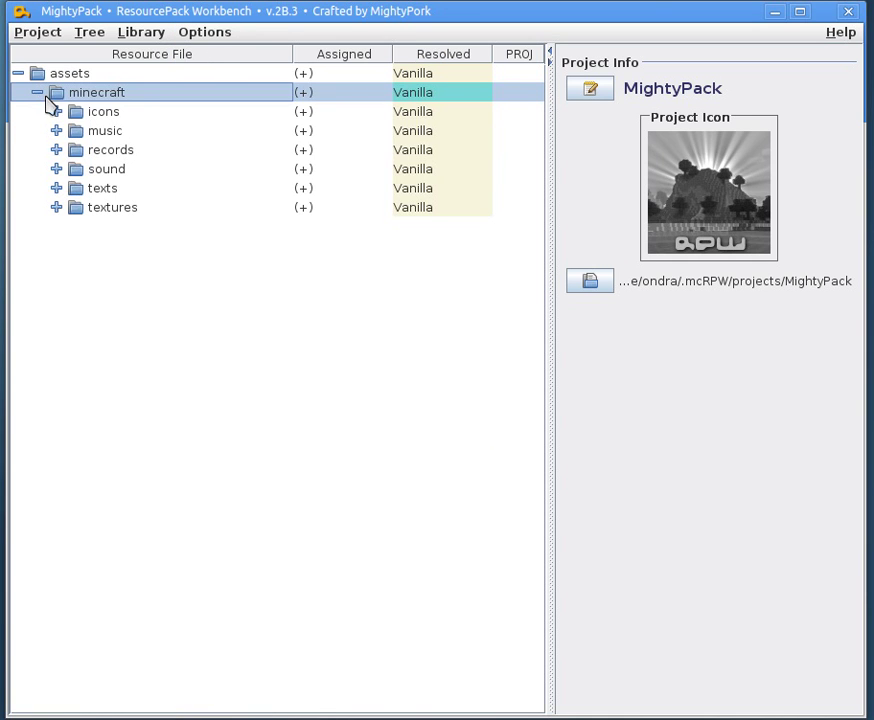
left_click(204, 36)
left_click(100, 111)
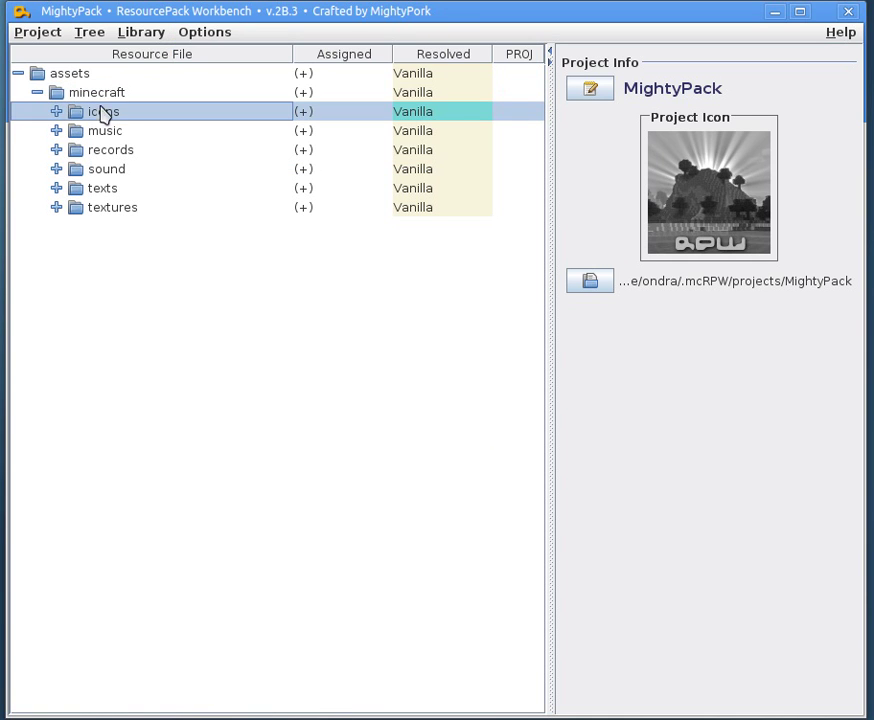
left_click(57, 112)
left_click(57, 112)
double_click(57, 131)
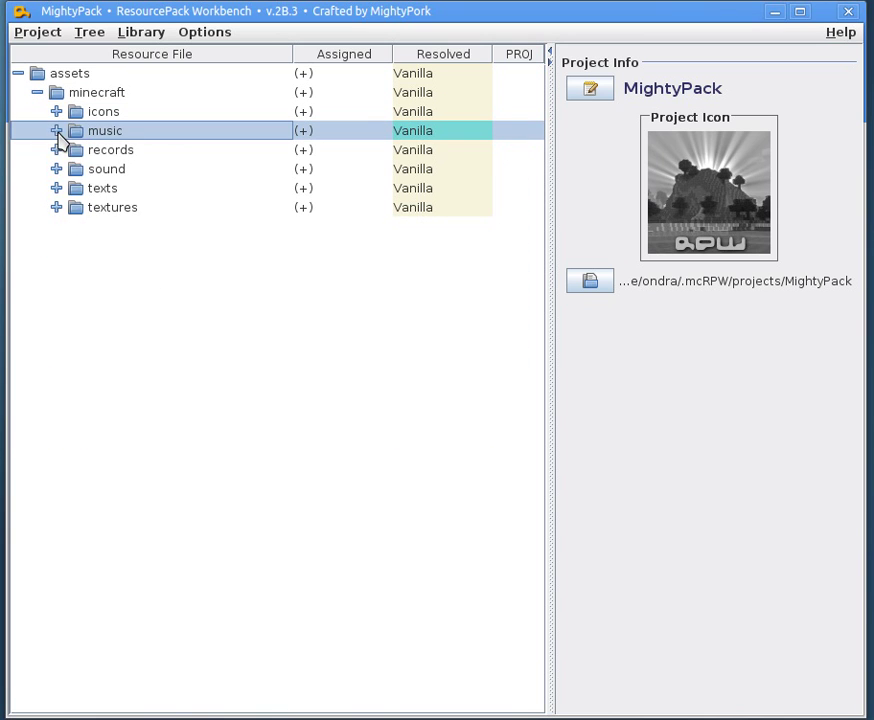
left_click(56, 149)
left_click(56, 149)
- Collapse the minecraft folder and turn on the "fancy" tree structure
left_click(37, 92)
left_click(205, 32)
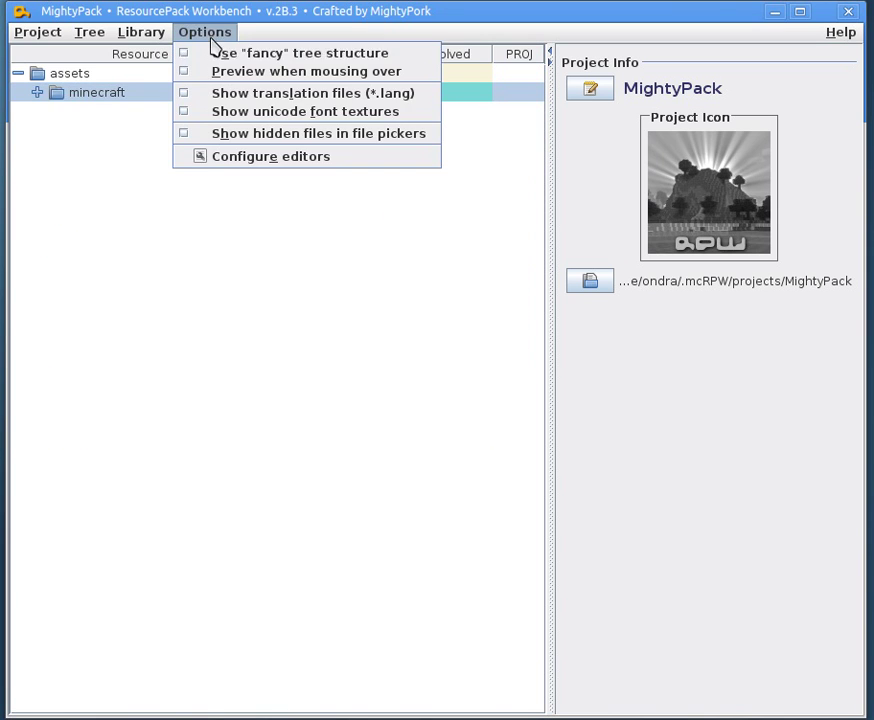
left_click(220, 58)
- Review the library commands and the Texts folder in the fancy tree
left_click(143, 33)
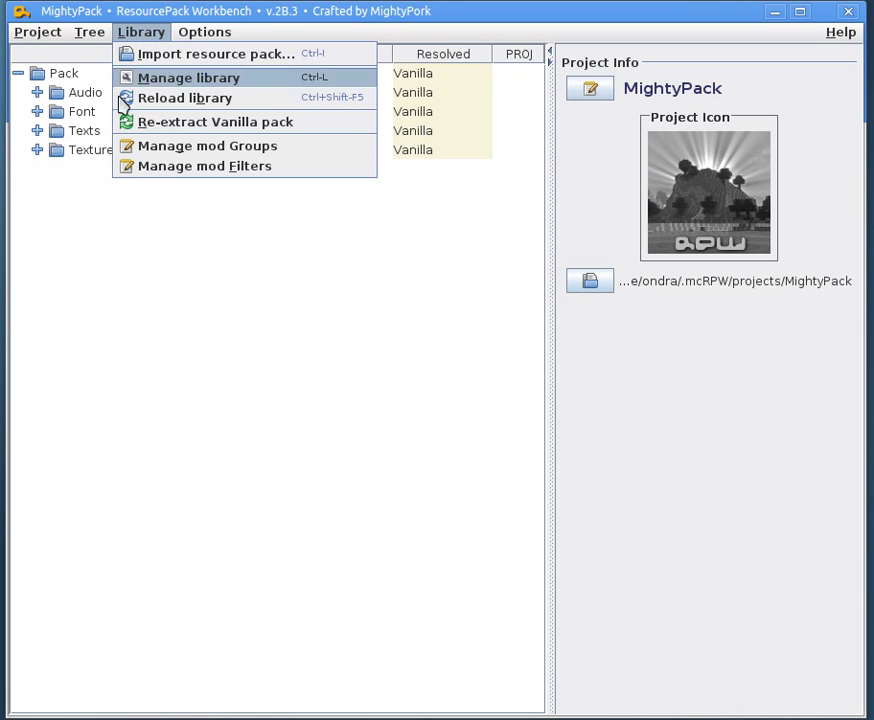
left_click(158, 260)
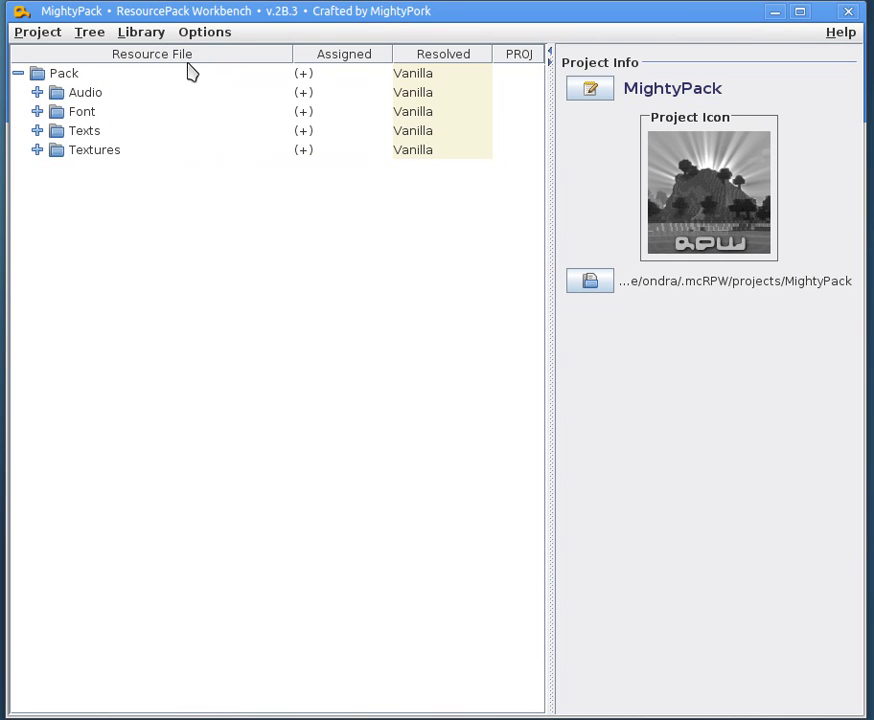
left_click(112, 76)
left_click(142, 33)
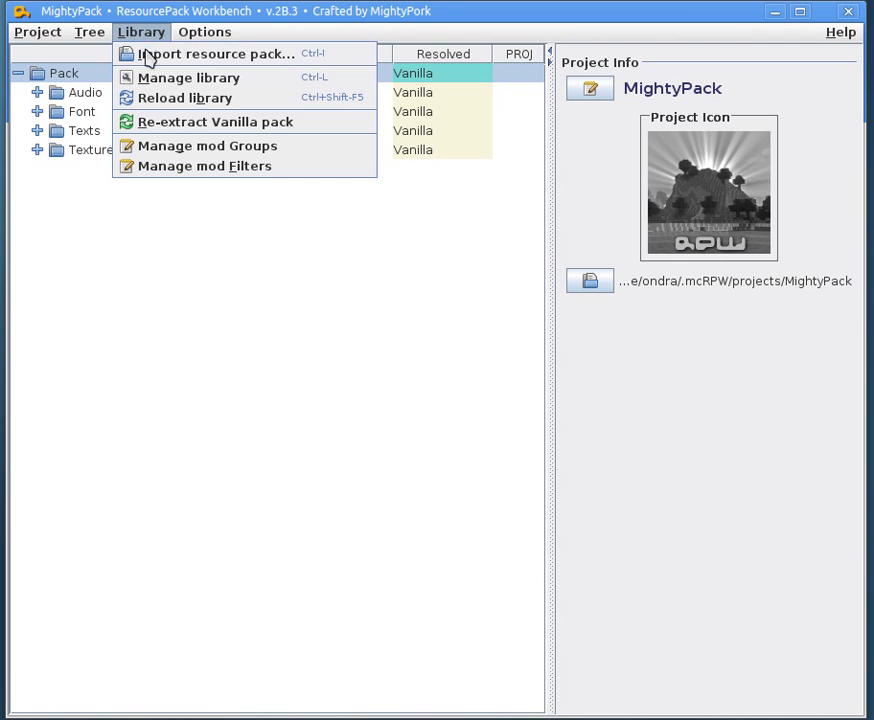
left_click(60, 132)
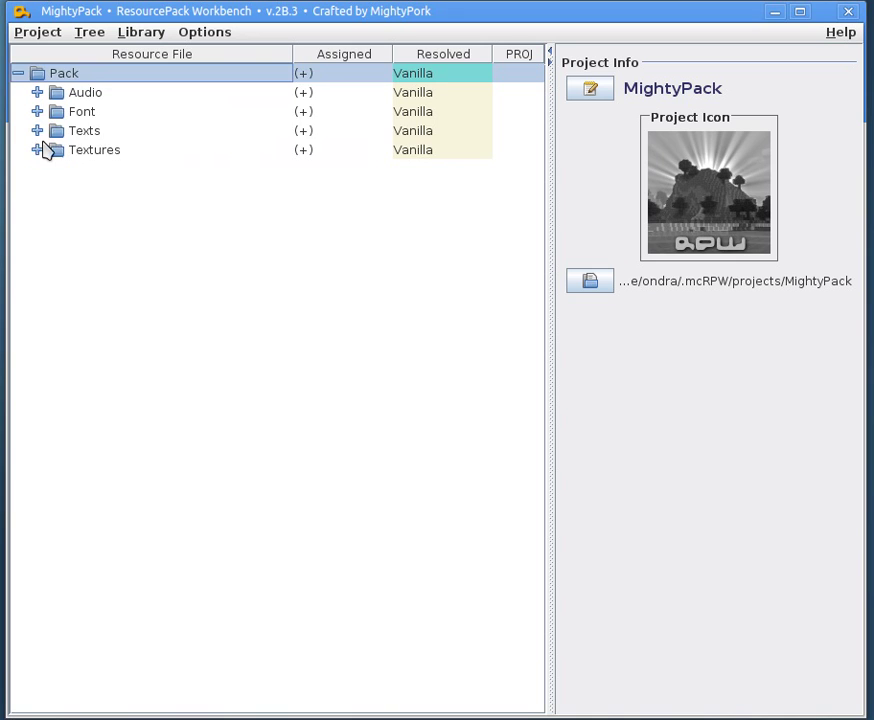
left_click(37, 131)
left_click(37, 131)
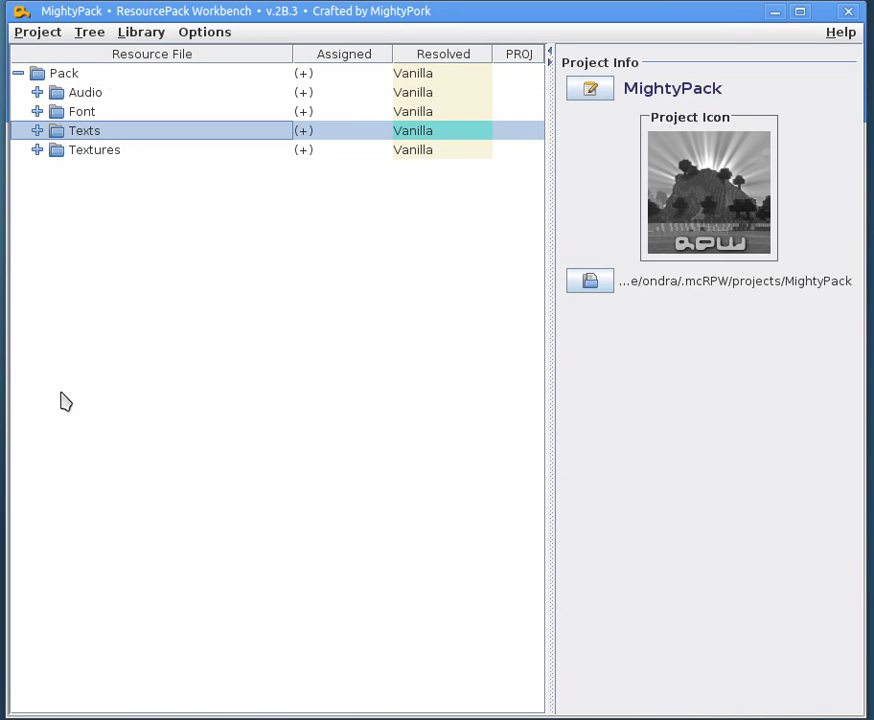
left_click(69, 80)
- Open the mod groups configuration in Kate and examine the root.mod definition for Mod Assets
left_click(152, 32)
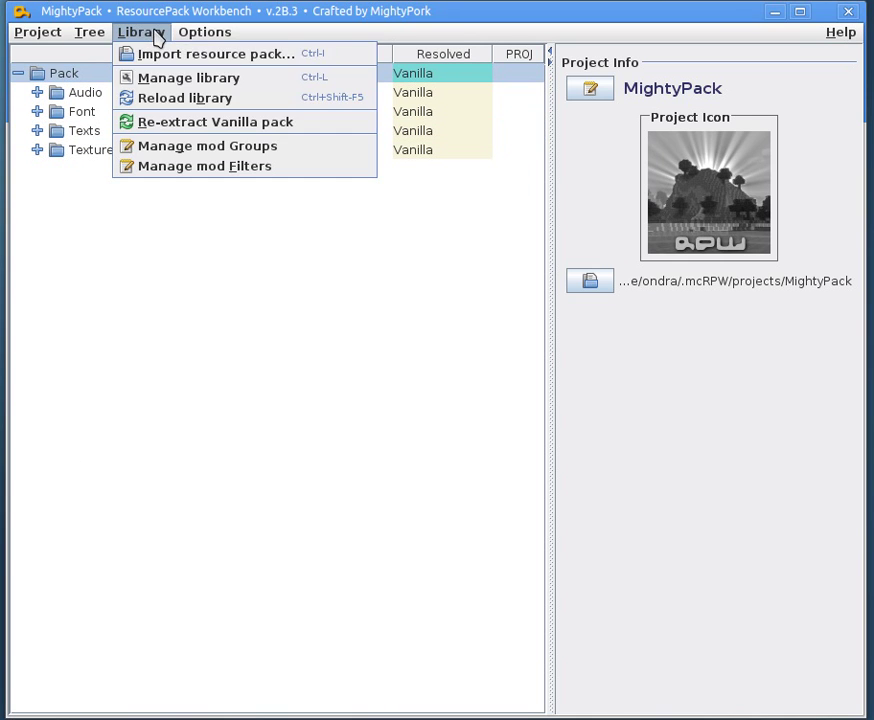
left_click(177, 150)
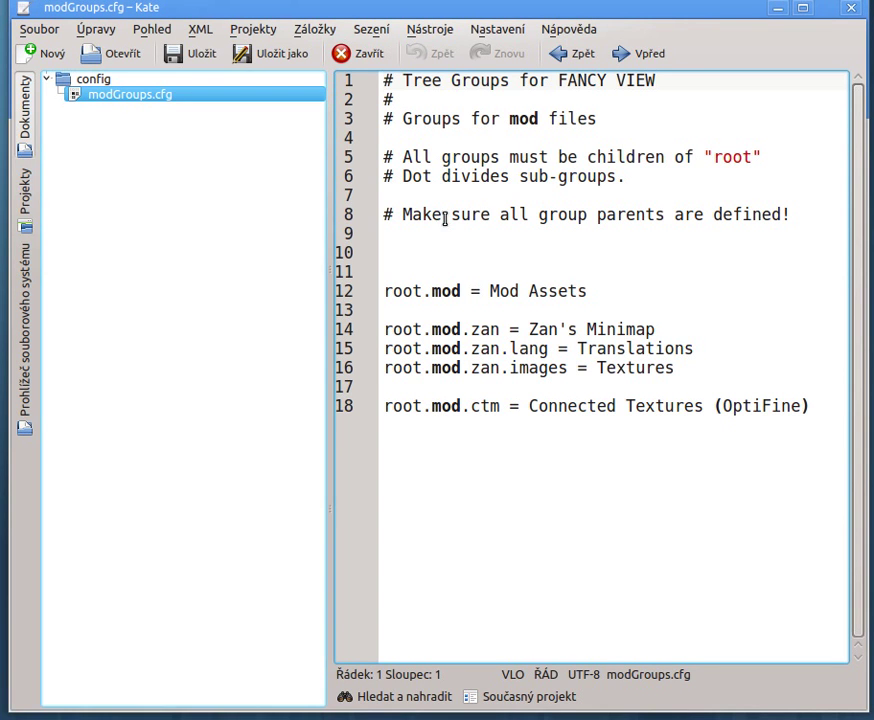
left_click(508, 488)
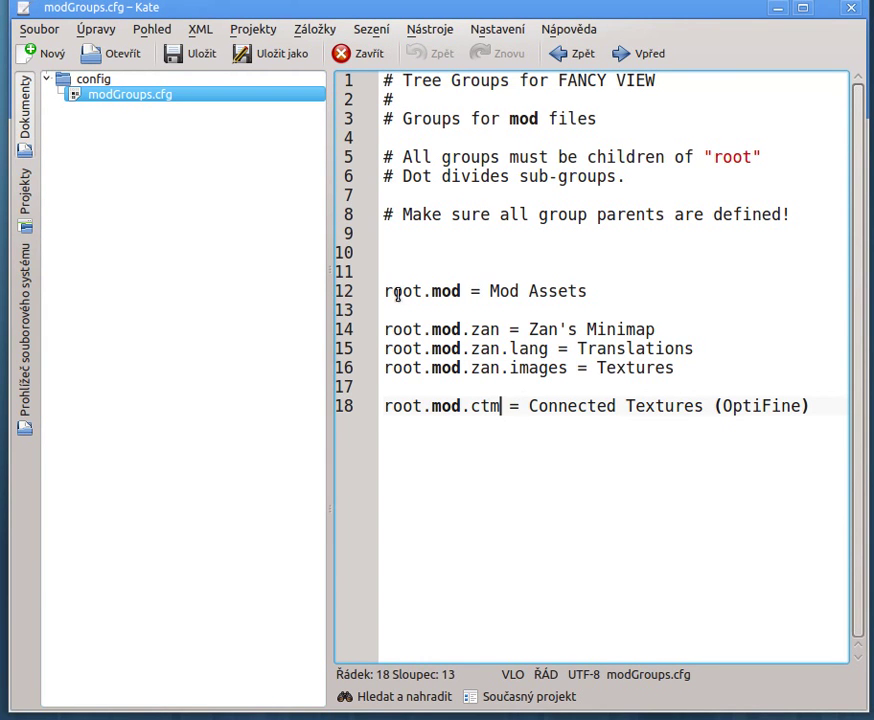
left_click_drag(386, 291, 461, 291)
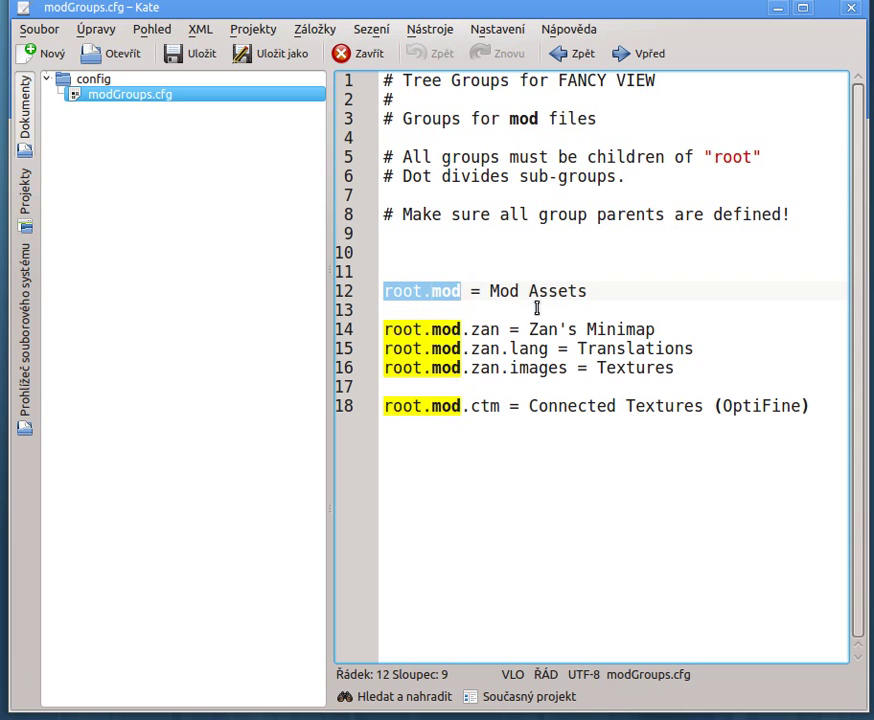
left_click(463, 291)
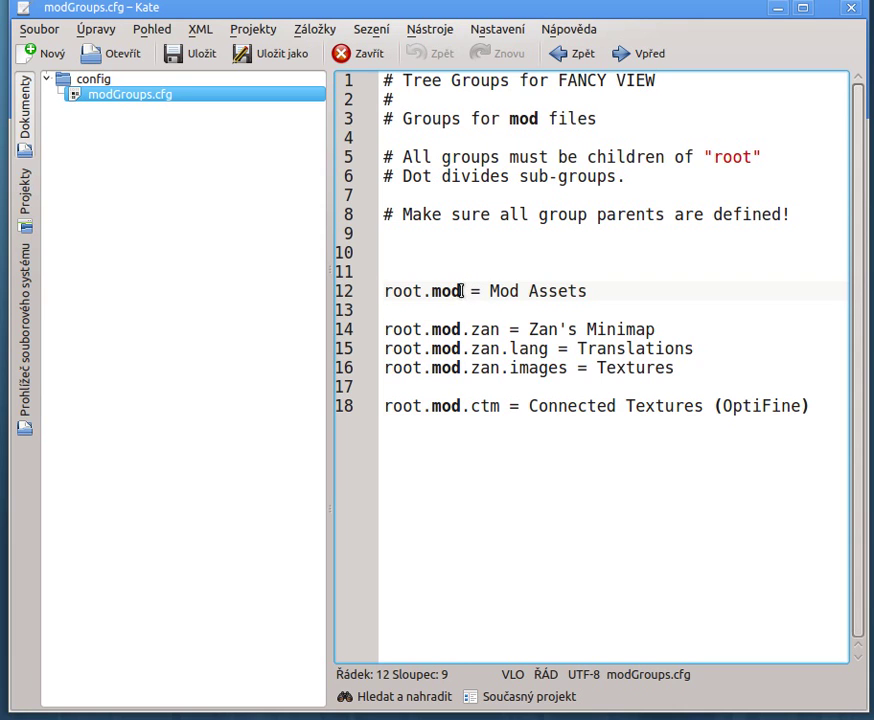
left_click_drag(463, 291, 372, 295)
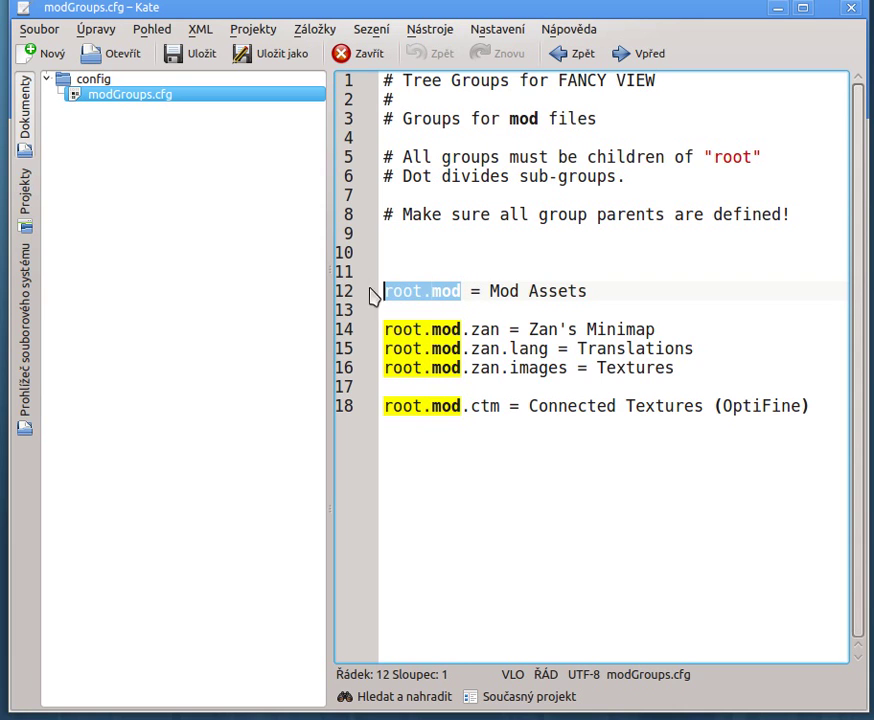
left_click(423, 293)
mouse_move(461, 291)
left_mouse_down()
mouse_move(392, 300)
mouse_move(461, 291)
left_mouse_up()
- Examine the Zan's Minimap group with its lang and images subgroups, and the root.mod.ctm group, in modGroups.cfg
left_click_drag(386, 329, 500, 329)
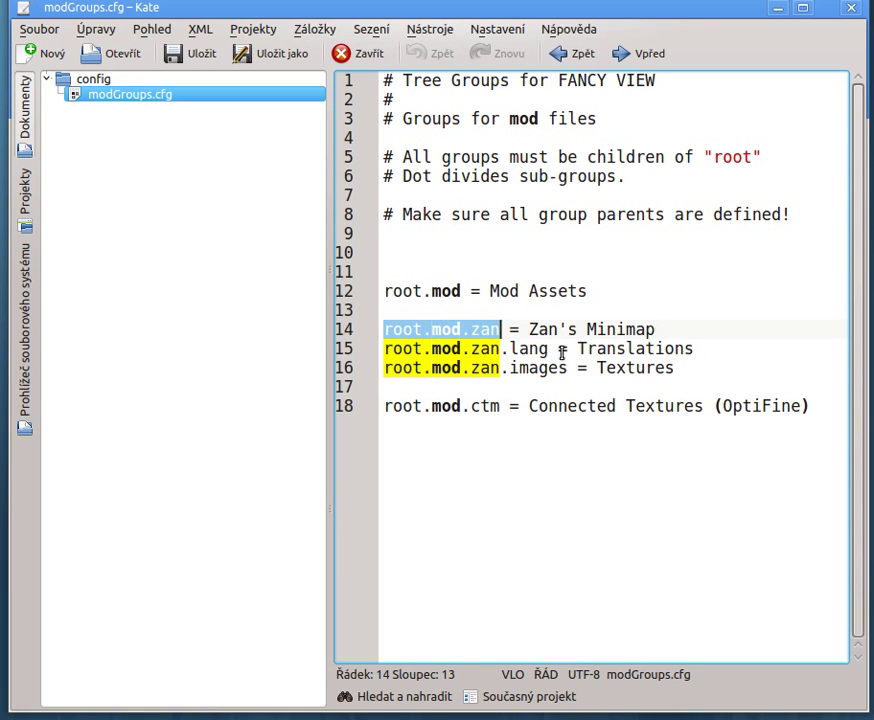
left_click_drag(549, 348, 384, 348)
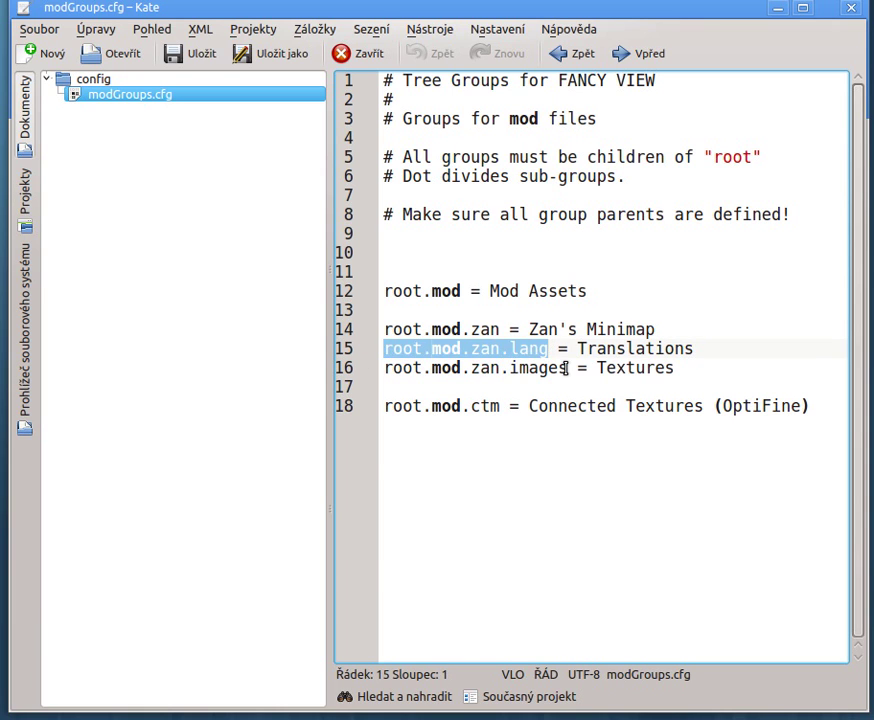
left_click_drag(567, 369, 378, 364)
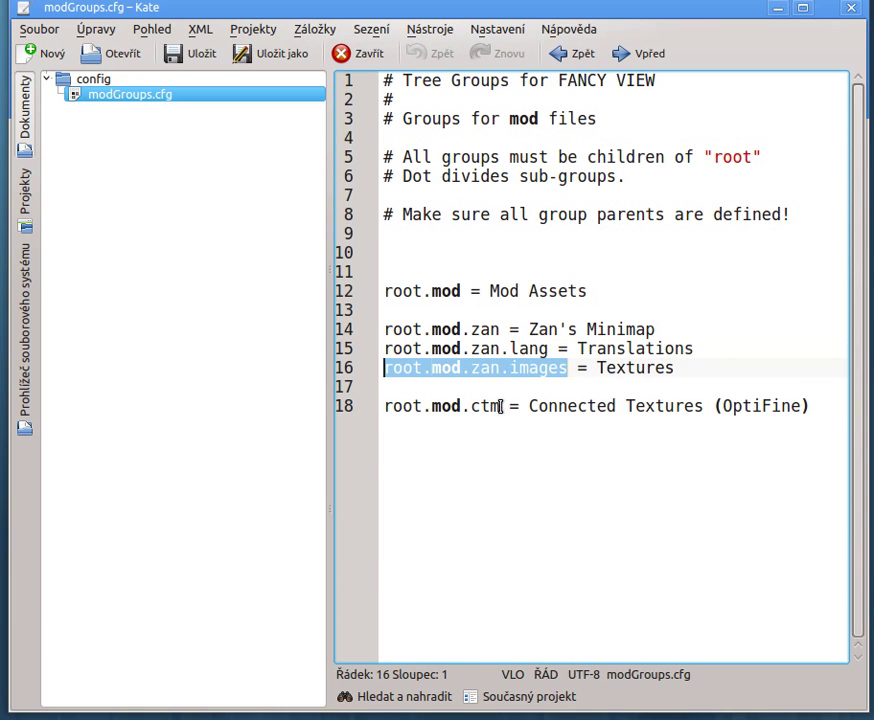
left_click_drag(500, 406, 377, 405)
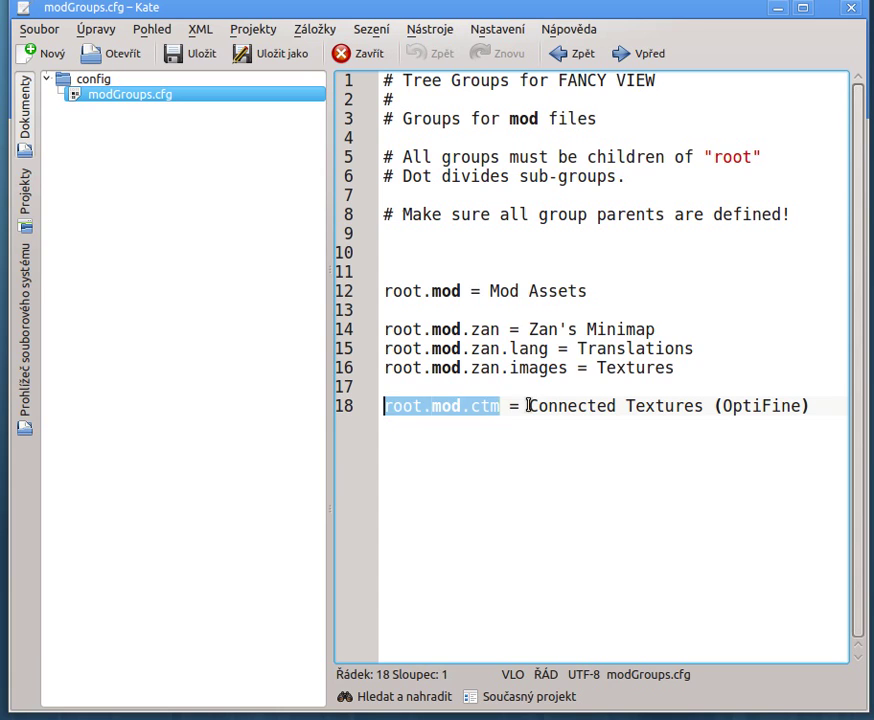
left_click_drag(500, 406, 383, 405)
left_click(615, 241)
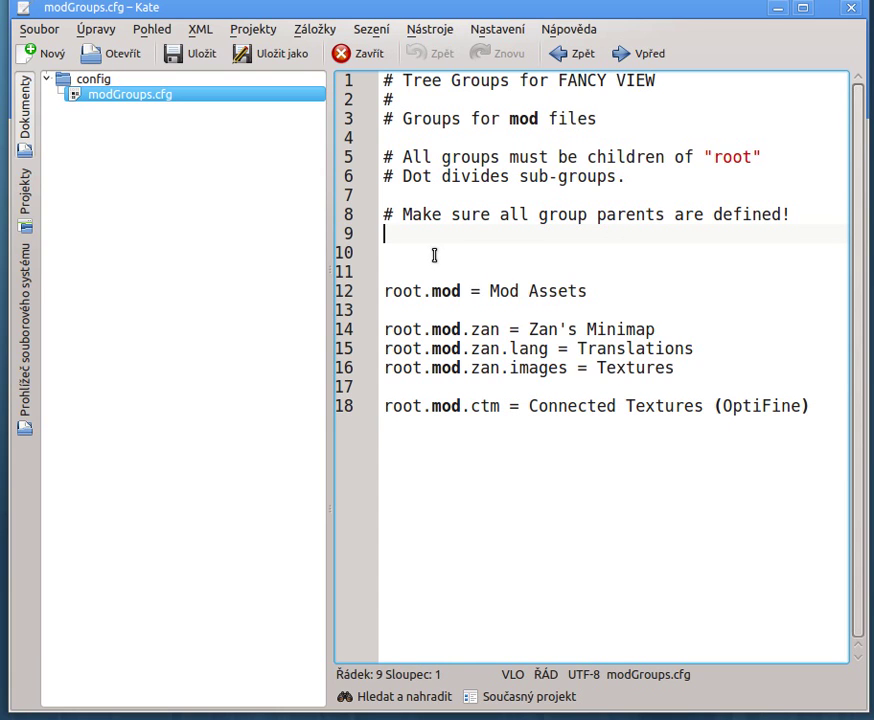
left_click_drag(384, 297, 819, 451)
- Look over the library commands in ResourcePack Workbench and recheck the mod group definitions in modGroups.cfg
key("alt+Tab")
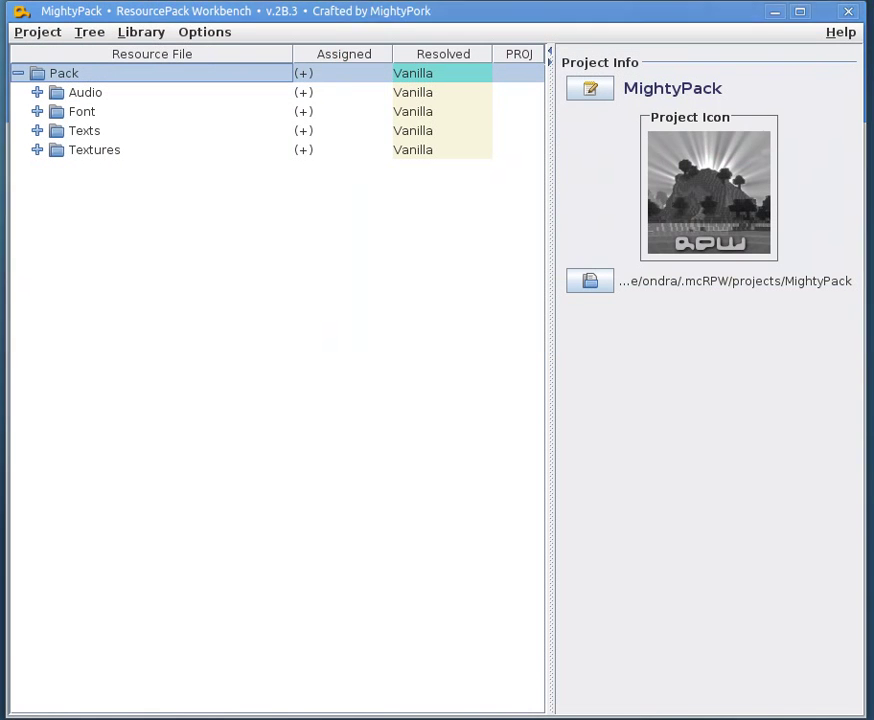
left_click(141, 32)
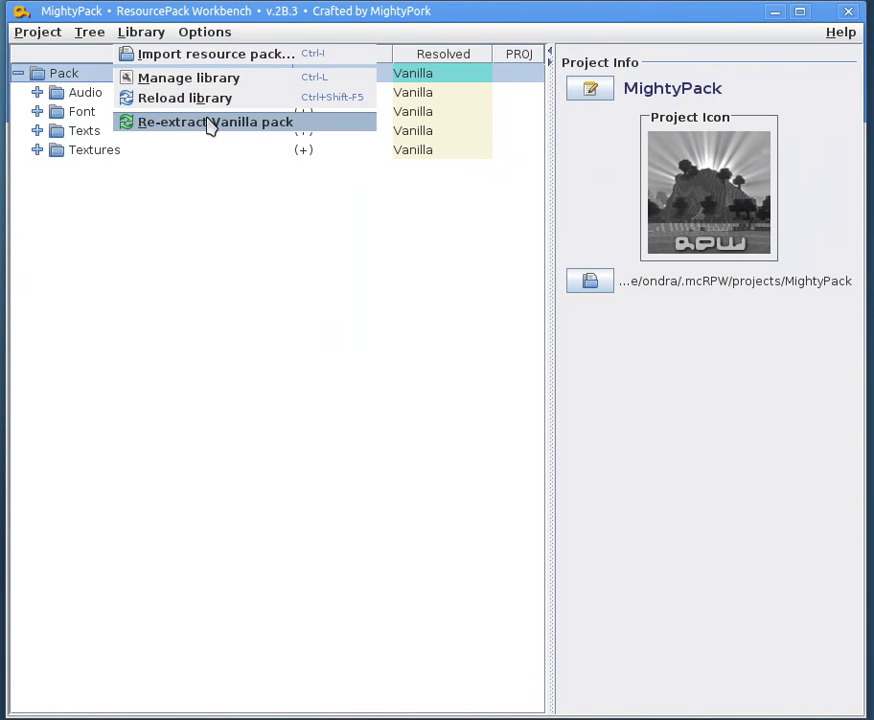
left_click(210, 125)
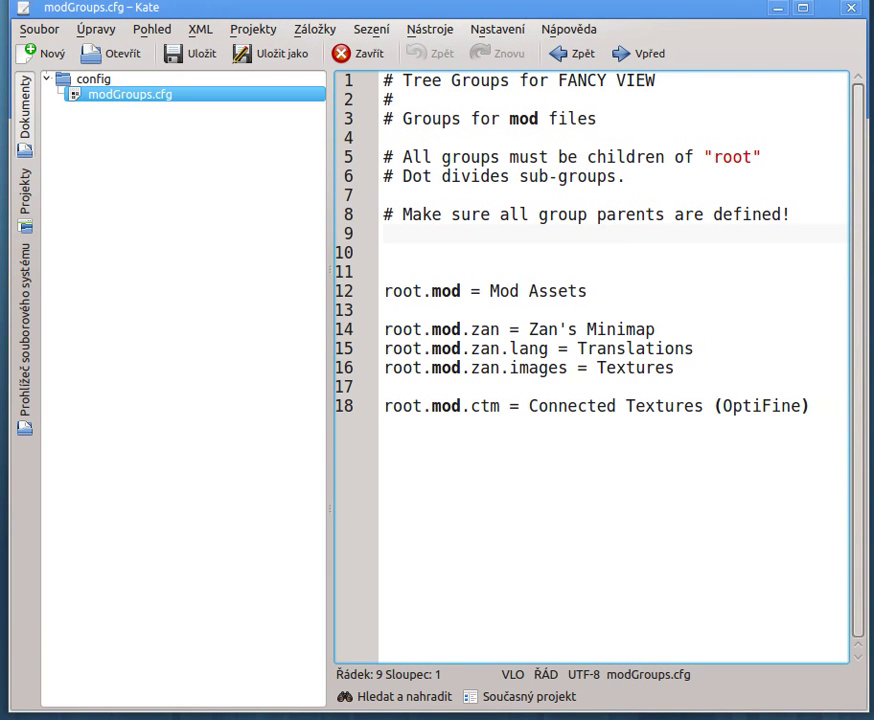
left_click_drag(384, 291, 847, 512)
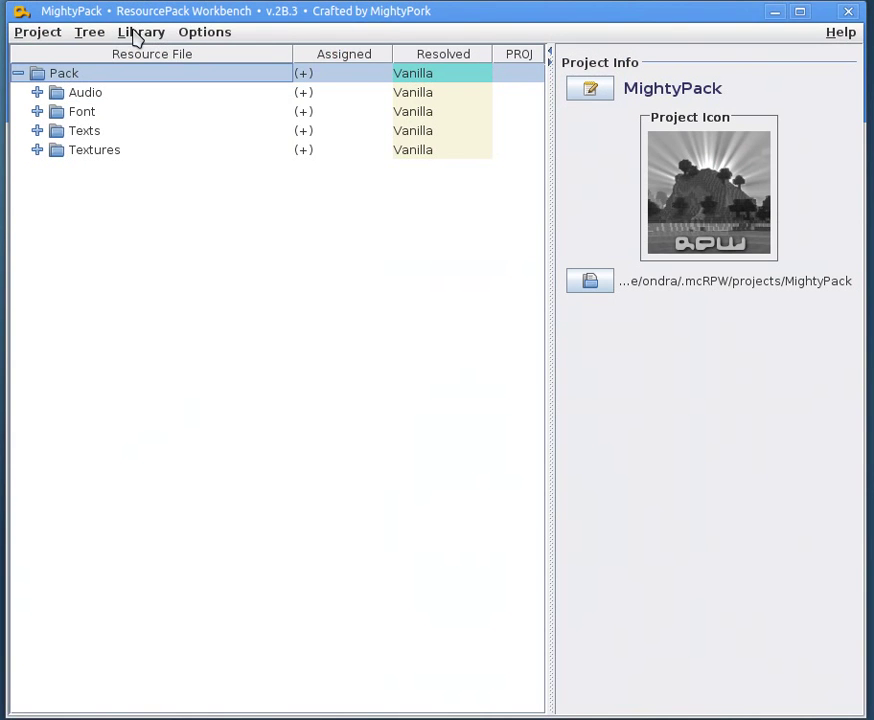
- Open the mod filters configuration from ResourcePack Workbench in Kate, with the document list hidden, and read its syntax comments
left_click(137, 36)
left_click(158, 172)
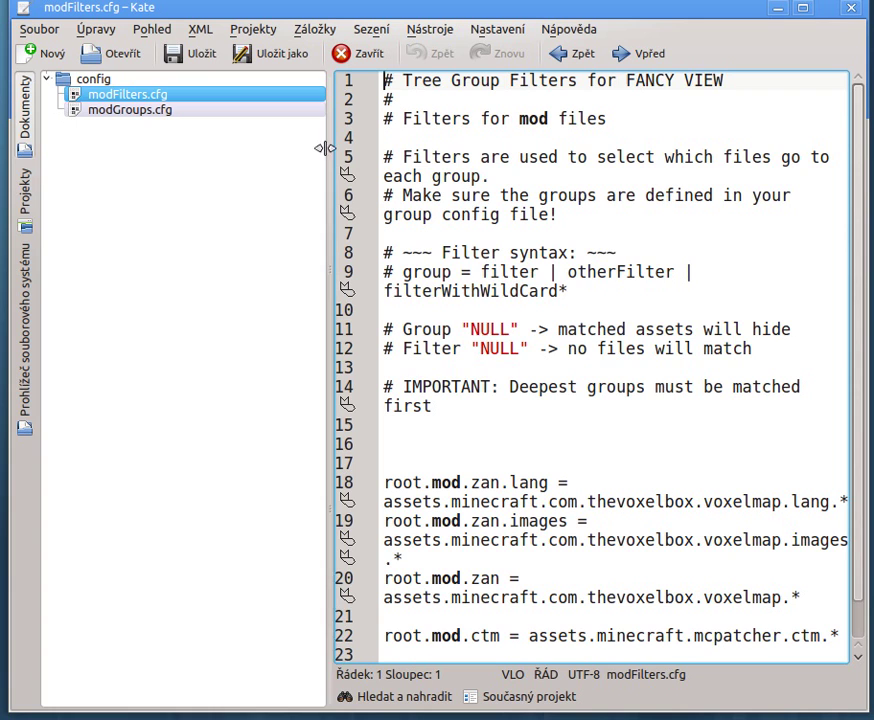
left_click(17, 85)
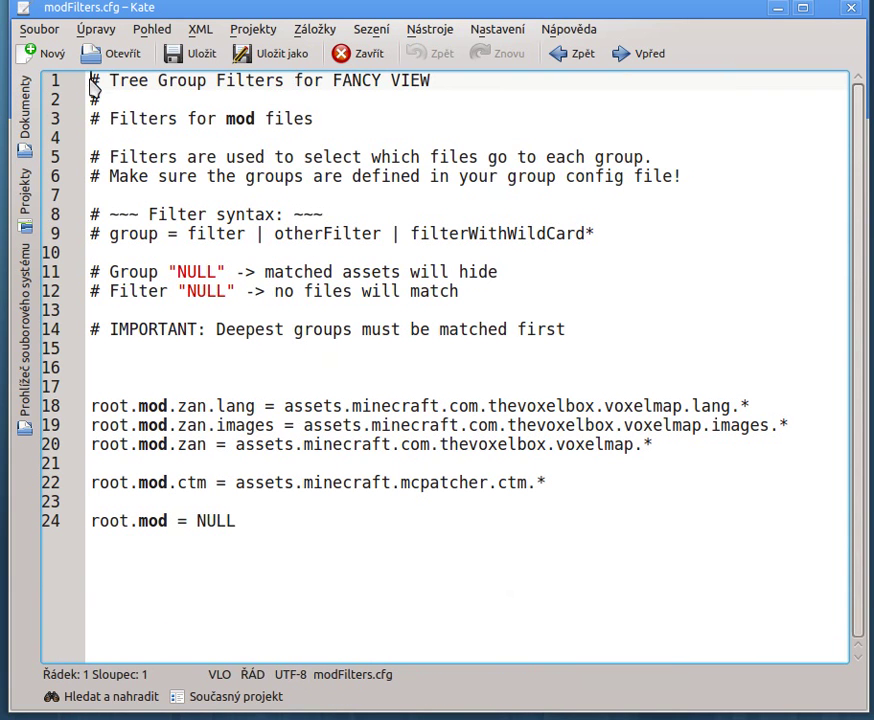
left_click_drag(62, 80, 582, 350)
key("Escape")
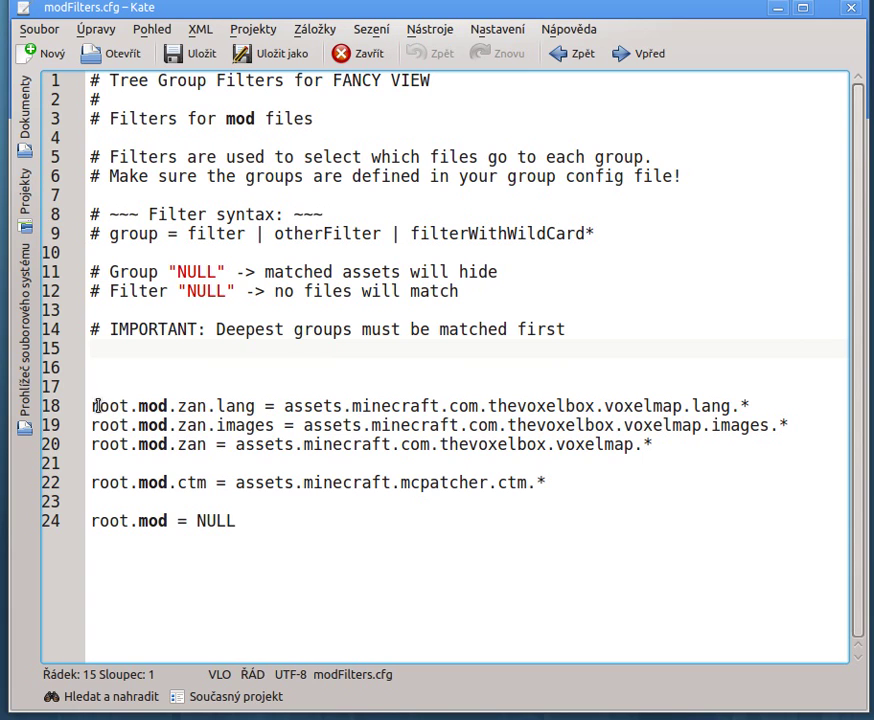
- Examine the root.mod.zan.lang and root.mod.zan filters and their shared voxelmap asset path in modFilters.cfg
mouse_move(94, 405)
left_mouse_down()
mouse_move(255, 405)
mouse_move(89, 406)
left_mouse_up()
key("Escape")
left_click(208, 405)
left_click_drag(282, 405, 362, 406)
left_click(206, 444)
left_click_drag(240, 444, 633, 444)
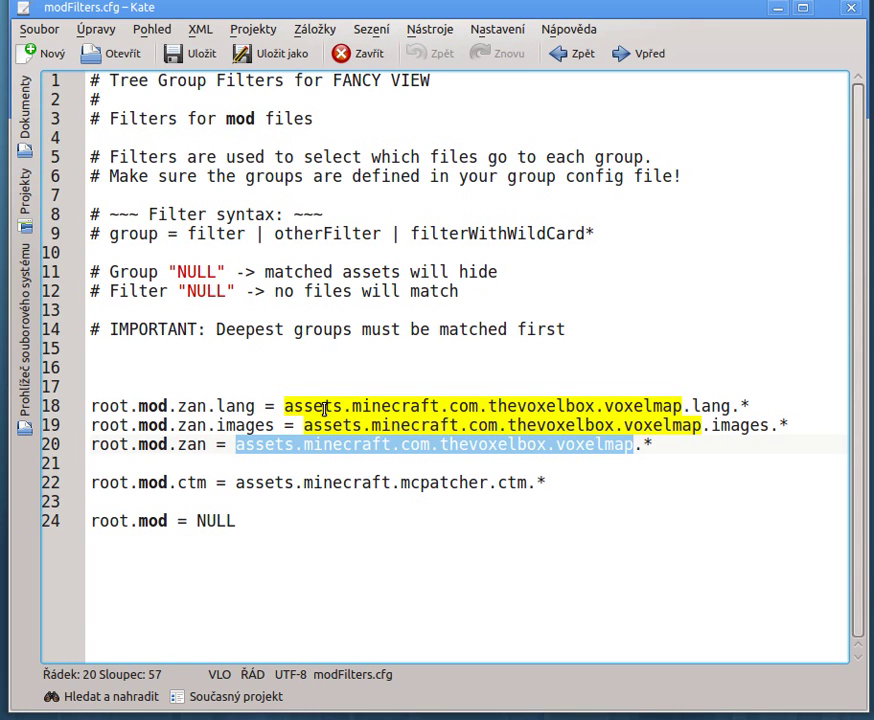
left_click(235, 446)
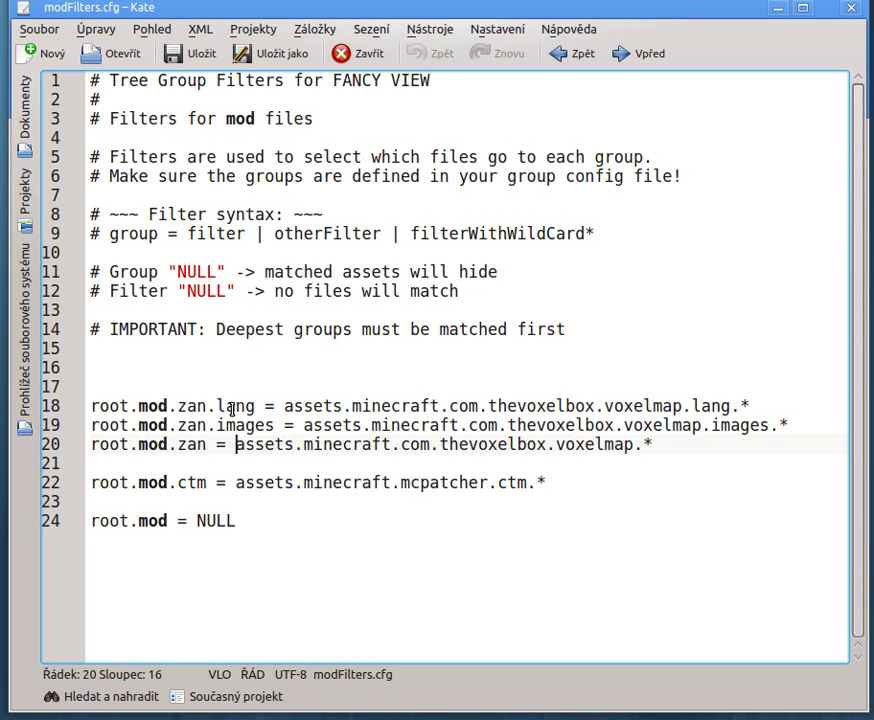
- Examine the order of the lang, images and parent zan filters, and the wildcard ending their asset paths
left_click_drag(254, 405, 88, 405)
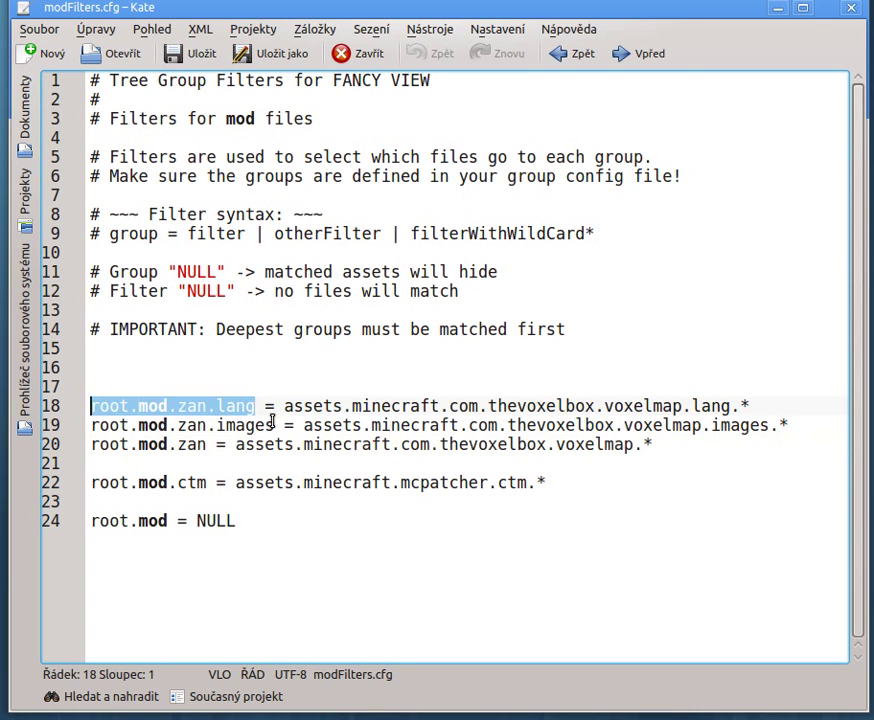
left_click_drag(272, 422, 89, 444)
left_click(110, 405)
left_click(282, 402)
triple_click(243, 405)
double_click(234, 422)
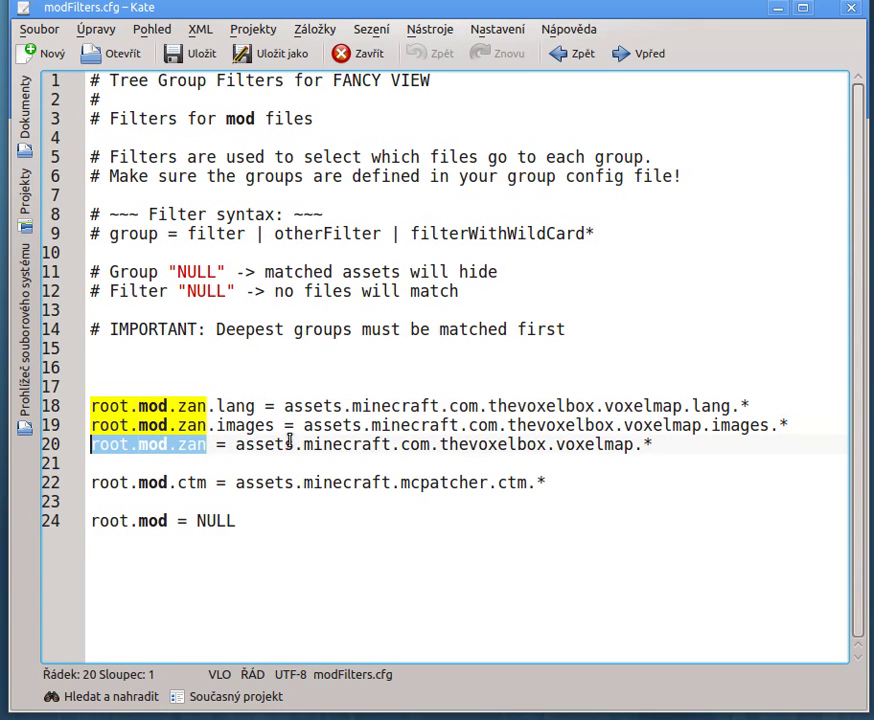
left_click(648, 445)
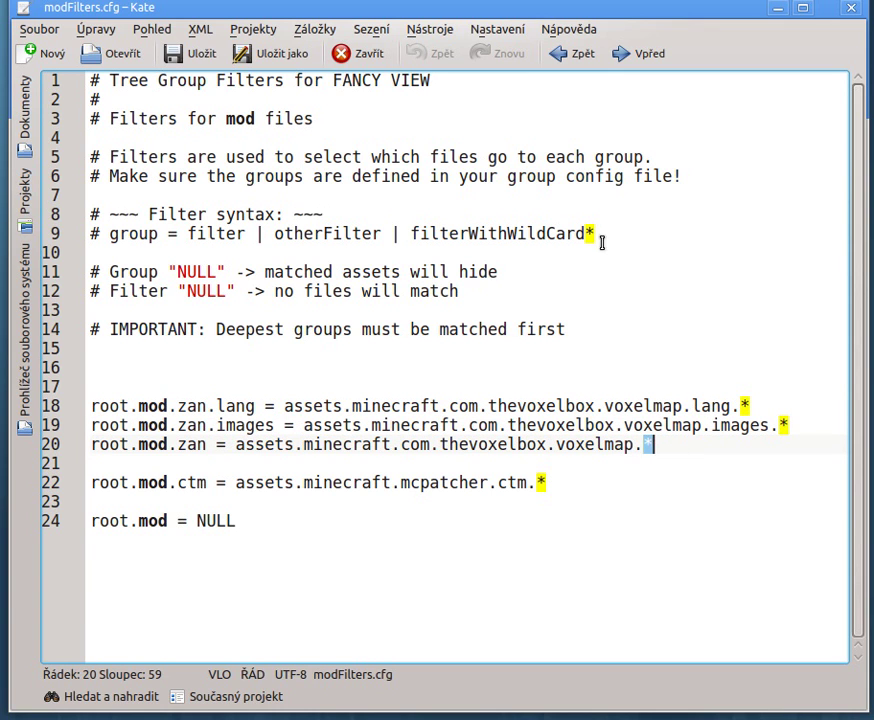
left_click(571, 266)
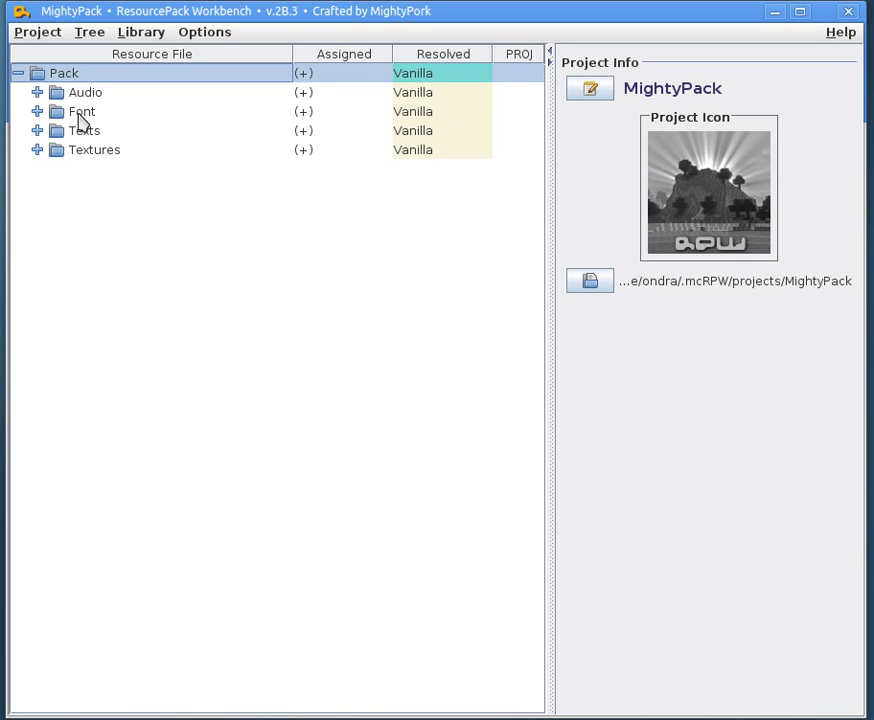
- Switch to ResourcePack Workbench and briefly check the Font and Audio folders in the resource tree
left_click(37, 111)
left_click(37, 111)
left_click(36, 92)
left_click(37, 92)
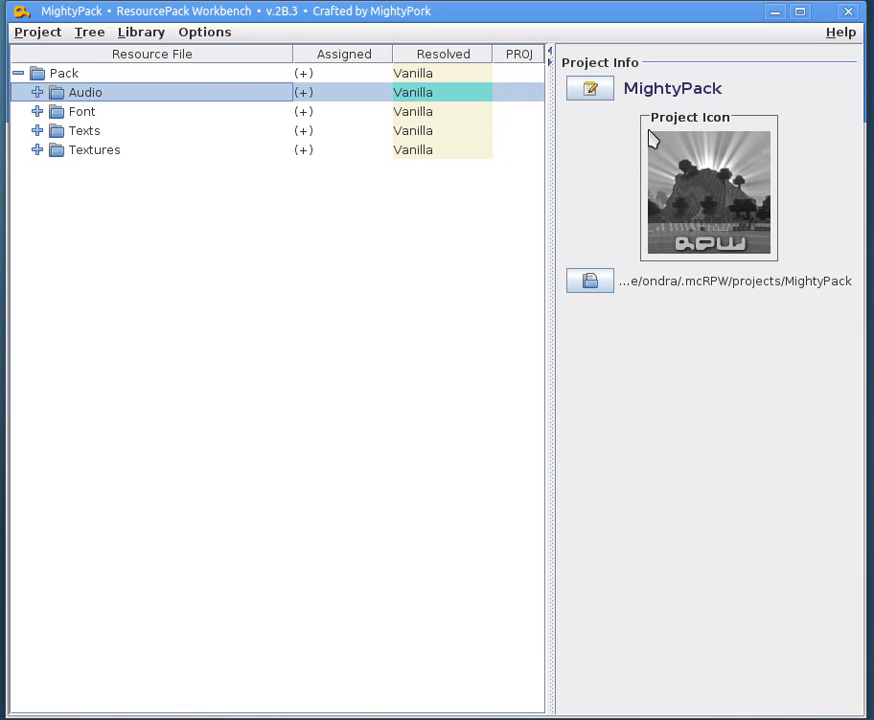
- Start importing a project icon from the MightyPack project properties and browse to the Dokumenty/RP folder
left_click(705, 172)
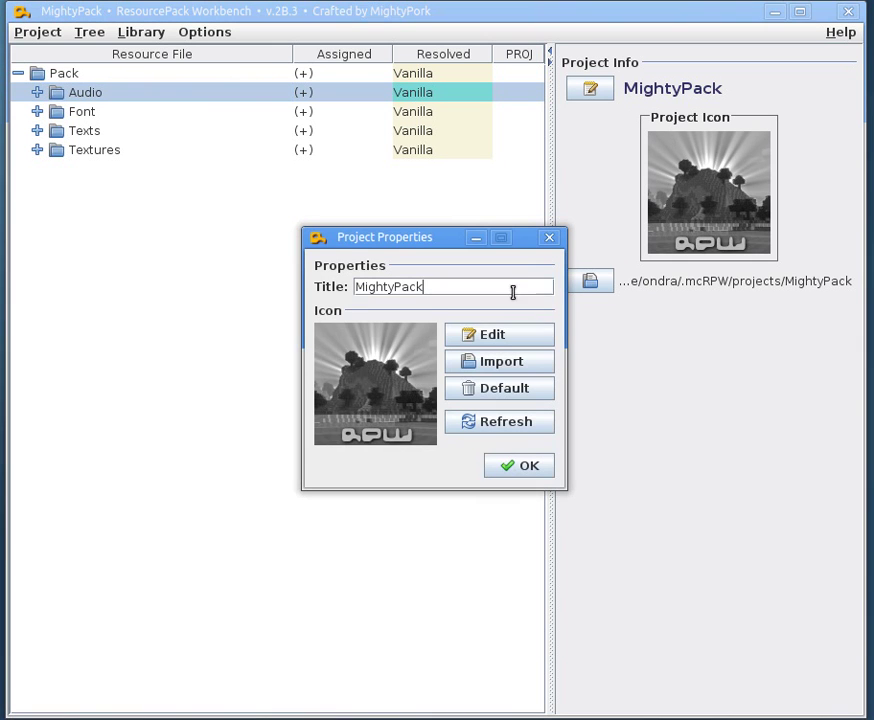
left_click(491, 364)
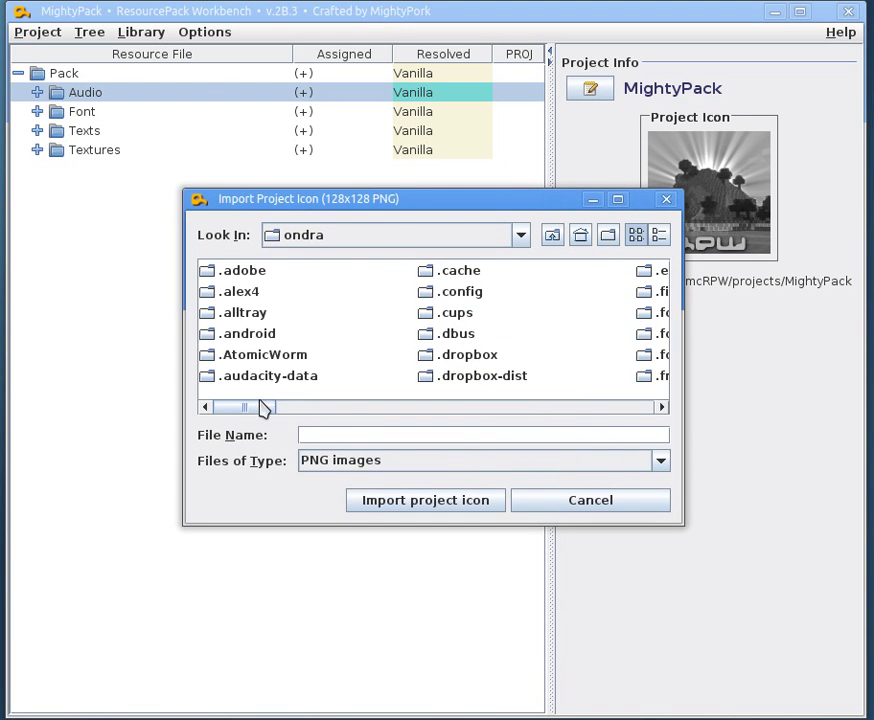
left_click(338, 410)
left_click_drag(338, 410, 513, 398)
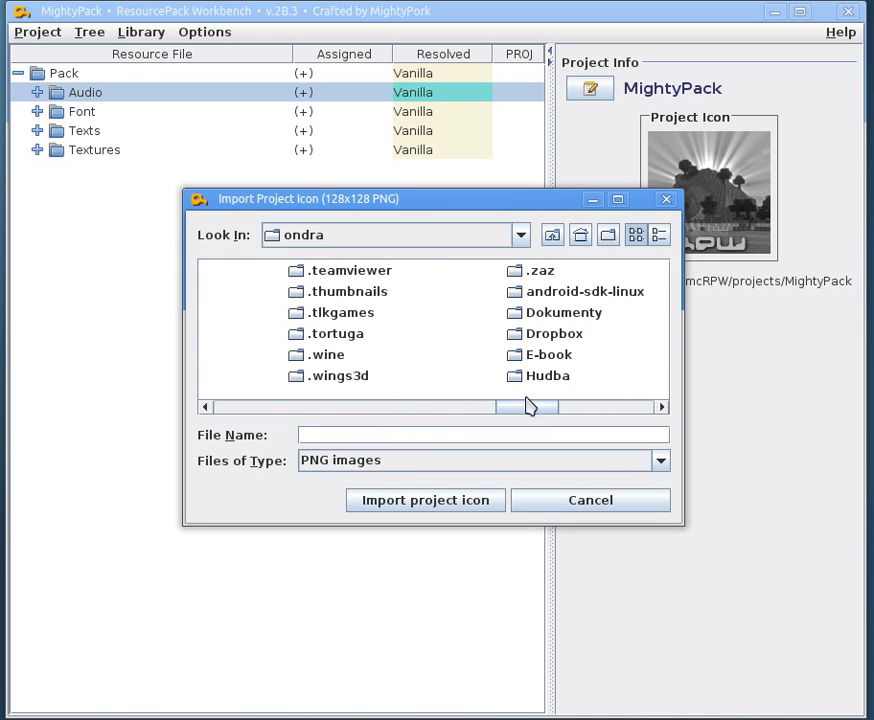
double_click(565, 318)
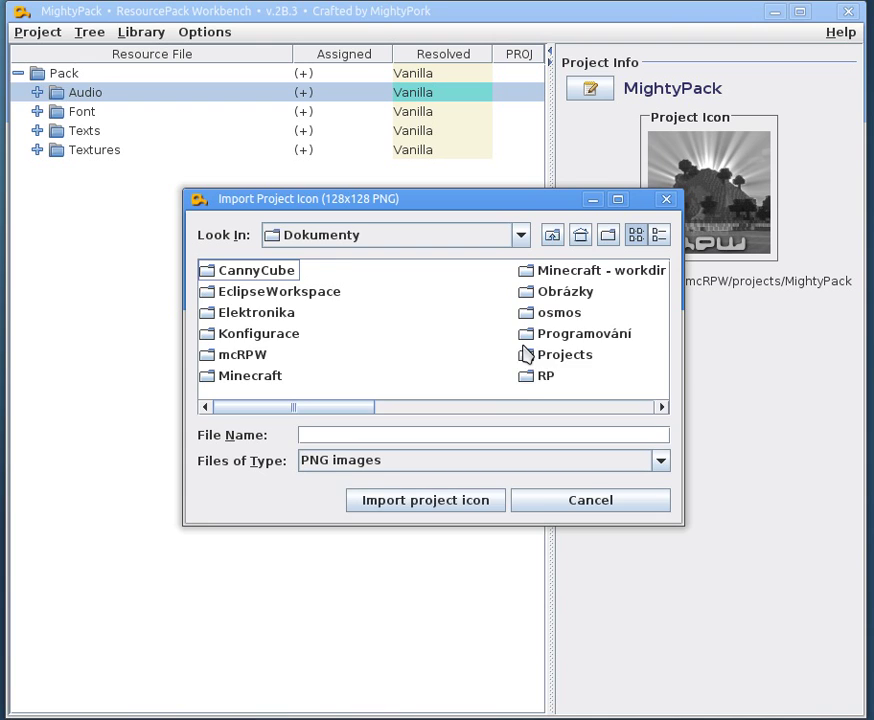
left_click(533, 377)
double_click(535, 378)
- Import dia.png as the project icon and accept the project properties
left_click(222, 314)
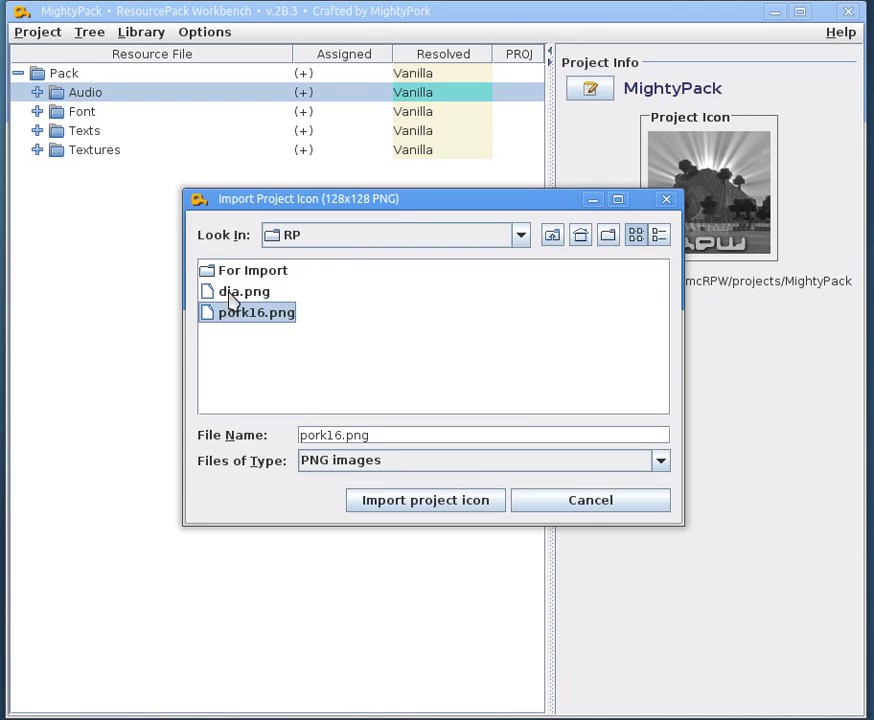
left_click(231, 295)
left_click(230, 315)
left_click(228, 293)
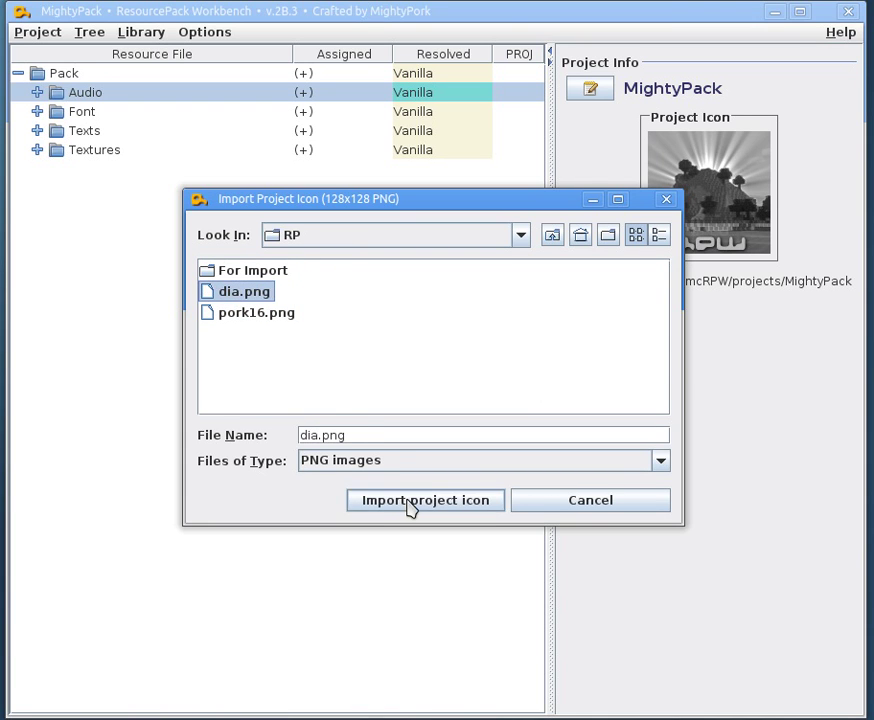
left_click(410, 500)
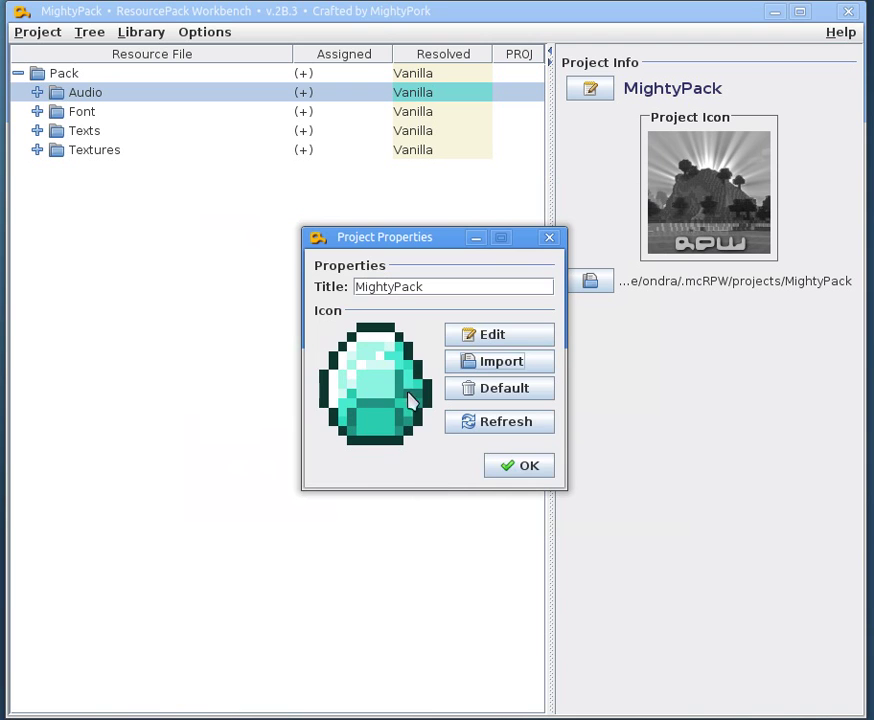
left_click(504, 465)
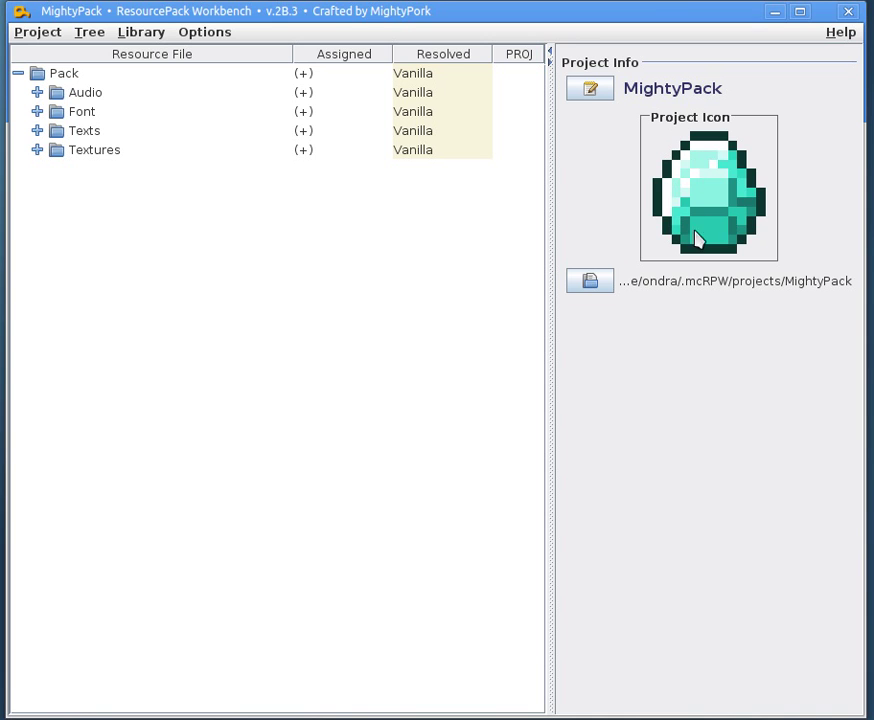
- Reopen the project properties to check the new icon and close them without changes
left_click(706, 197)
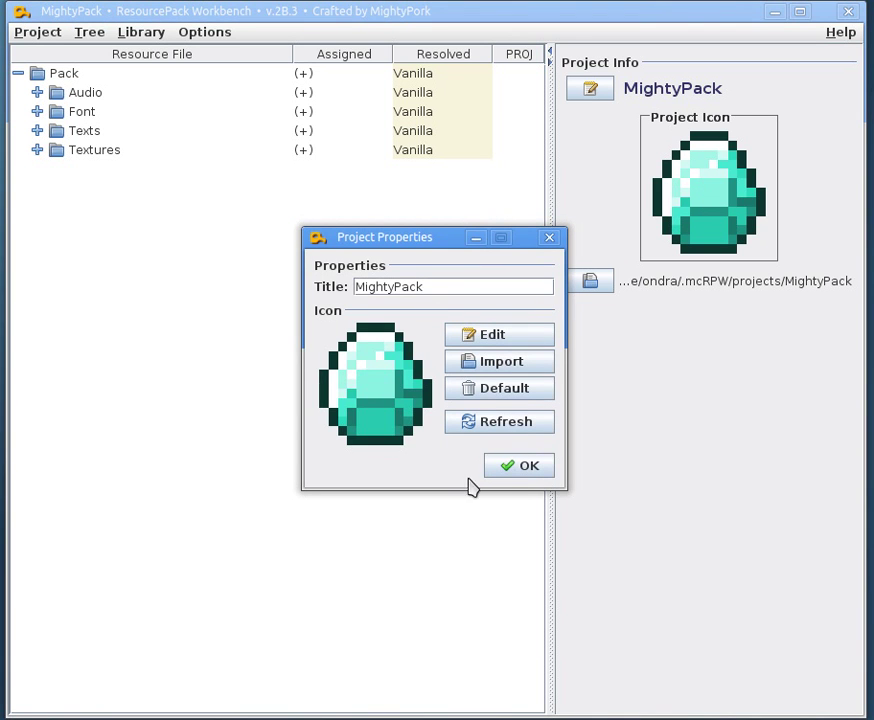
left_click(503, 470)
left_click(687, 220)
left_click(512, 465)
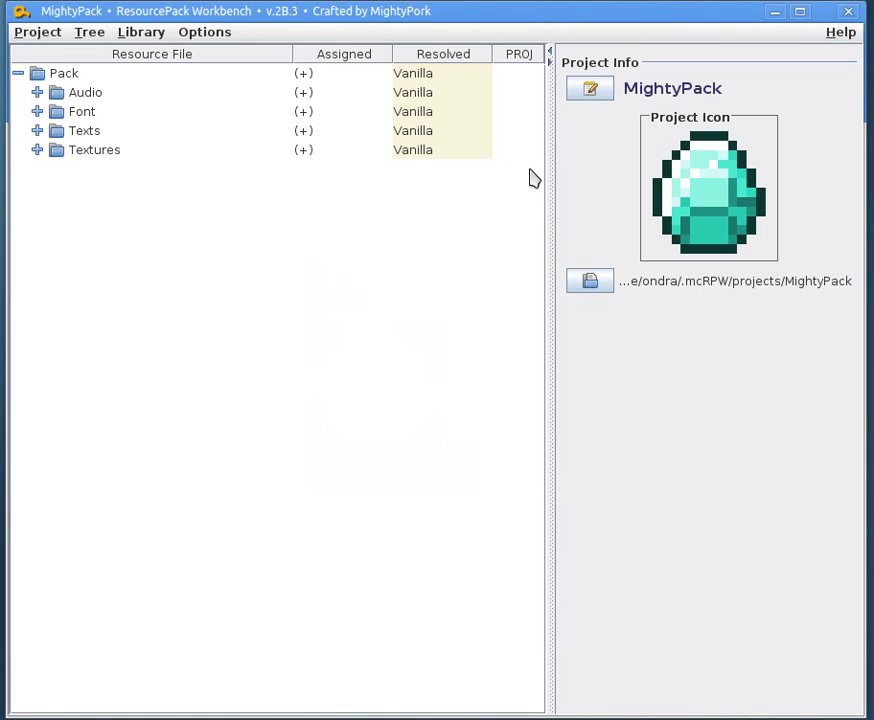
- Expand the Audio folder, its Sounds subfolder and the Digging group in the resource tree
left_click(37, 93)
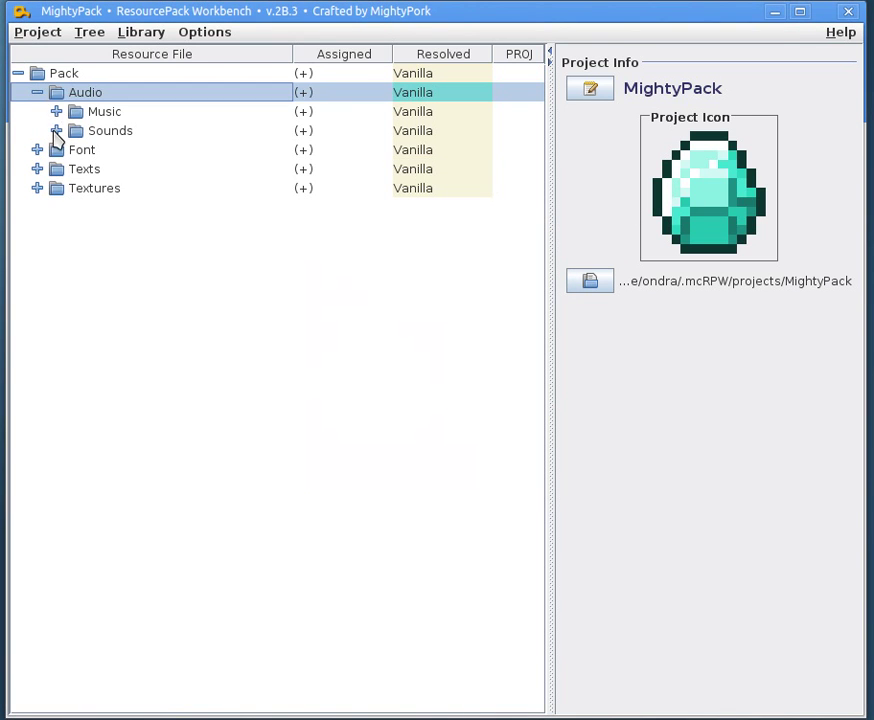
left_click(56, 131)
left_click(75, 150)
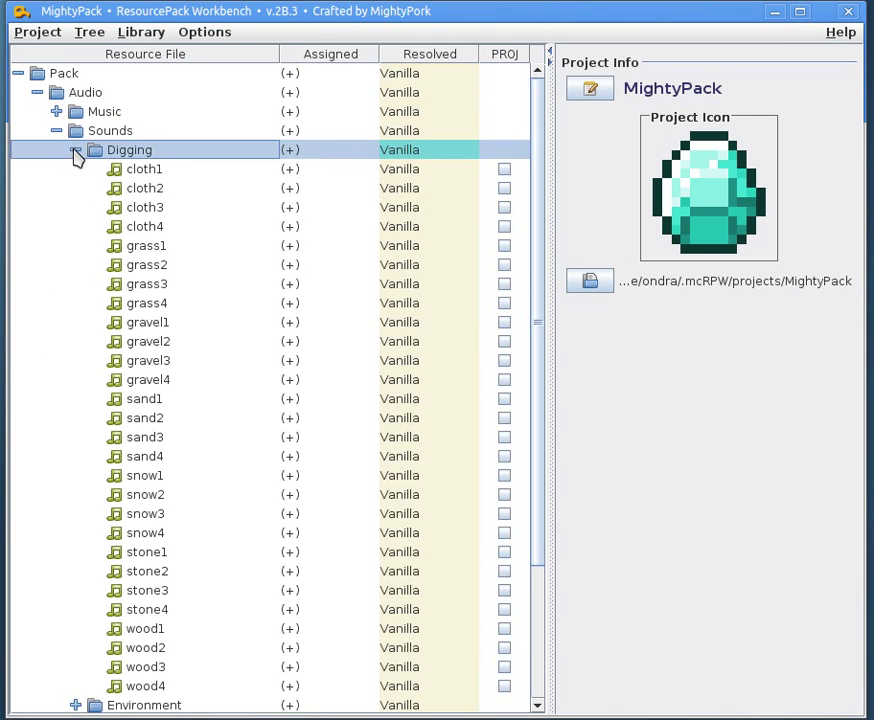
left_click(129, 170)
left_click(75, 150)
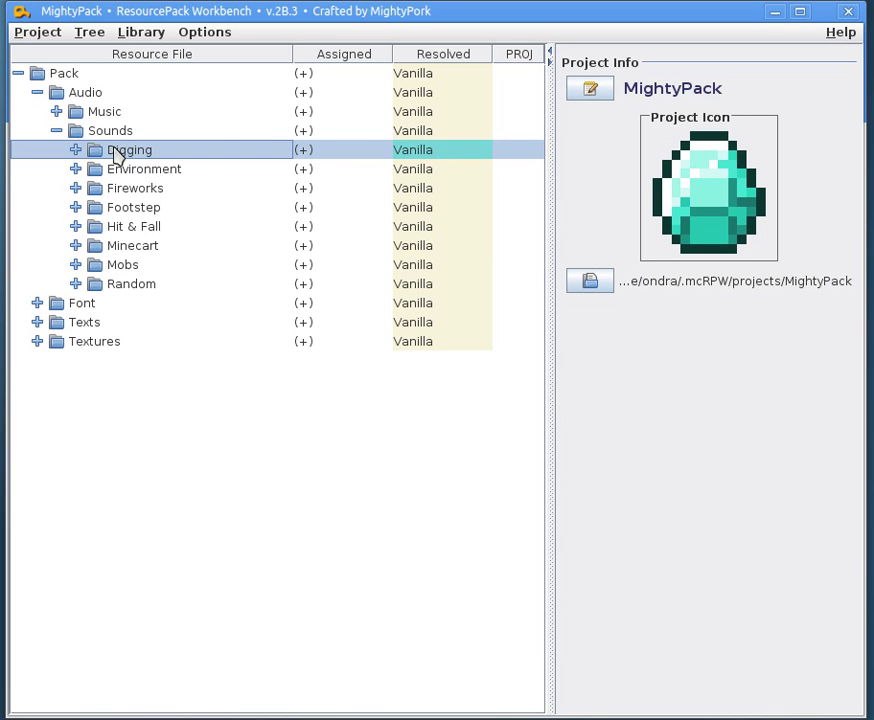
left_click(77, 150)
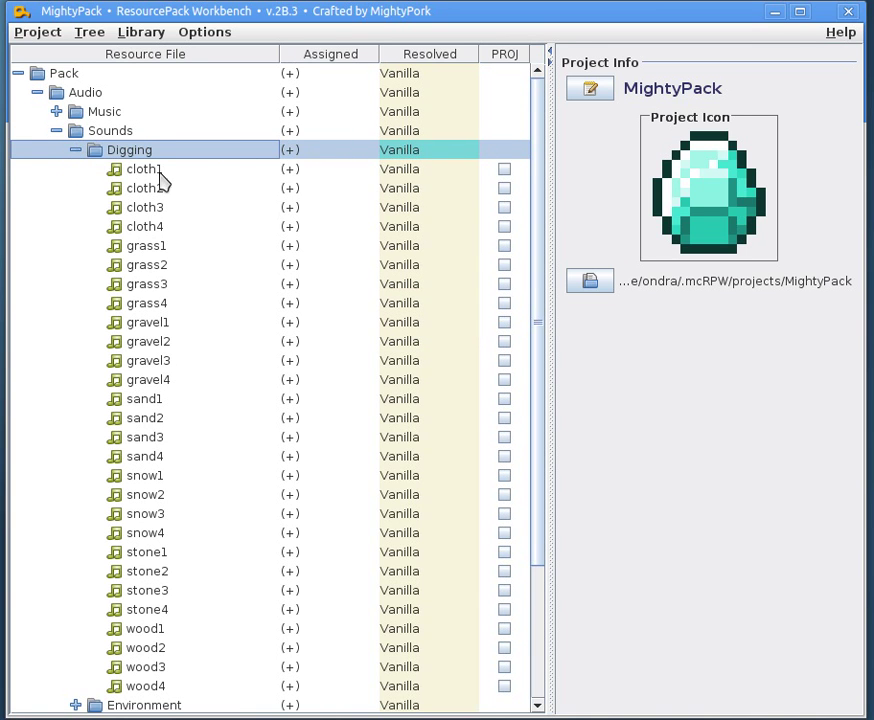
- Preview the cloth1 sound and select its parent Digging folder
left_click(160, 170)
left_click(111, 151)
left_click(110, 168)
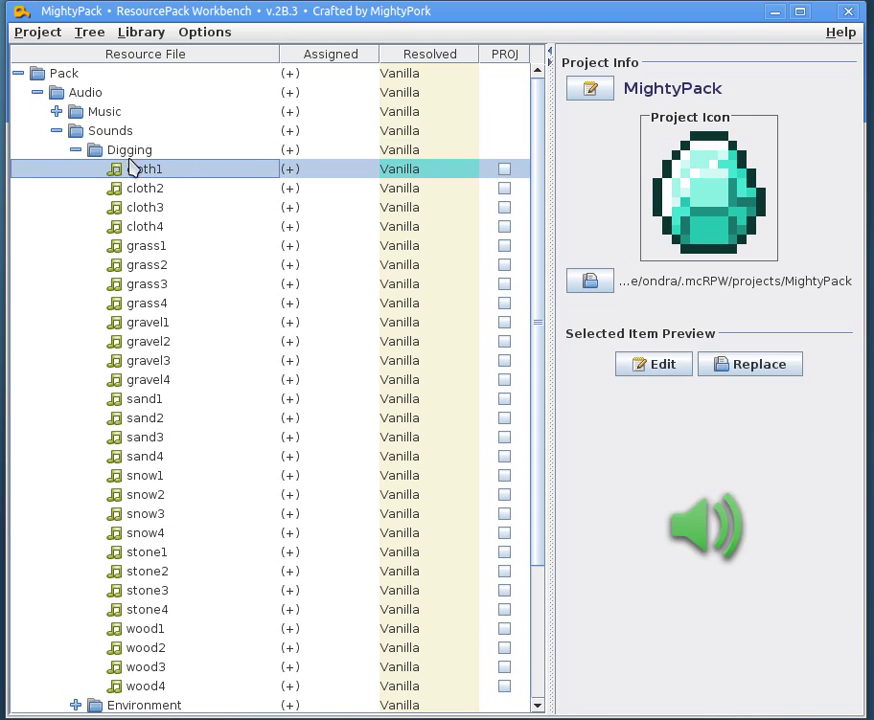
left_click(110, 150)
left_click(119, 152)
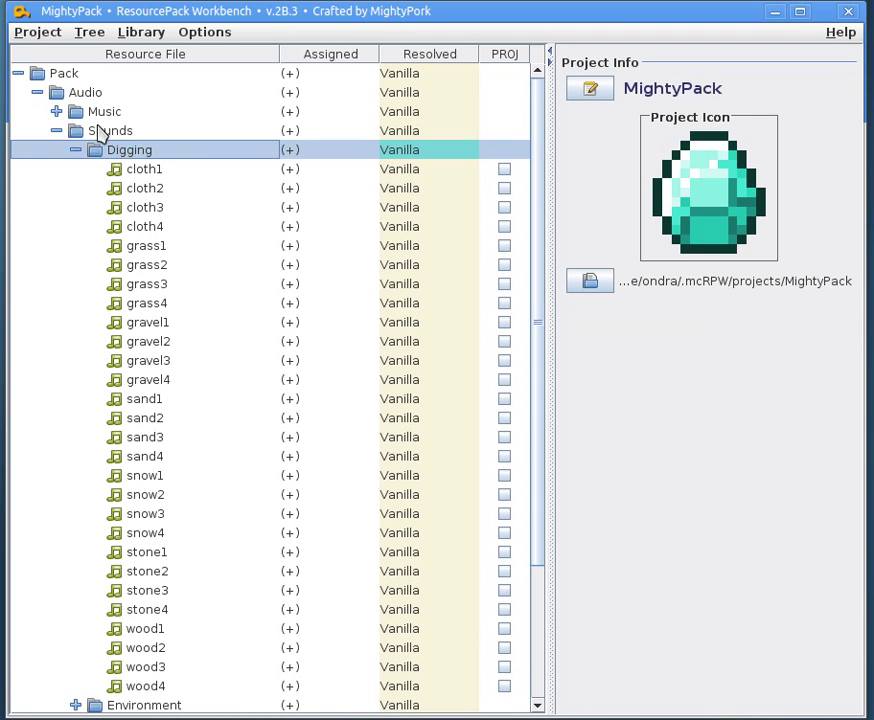
- Assign OCD as the source of the Digging sounds folder
left_click(104, 131)
left_click(135, 149)
right_click(119, 142)
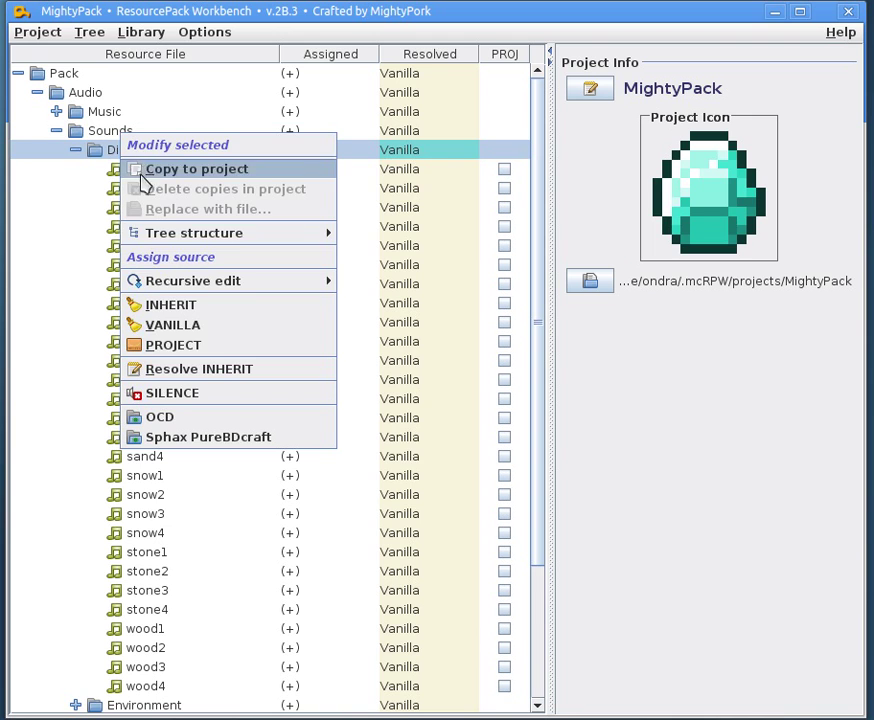
left_click(162, 417)
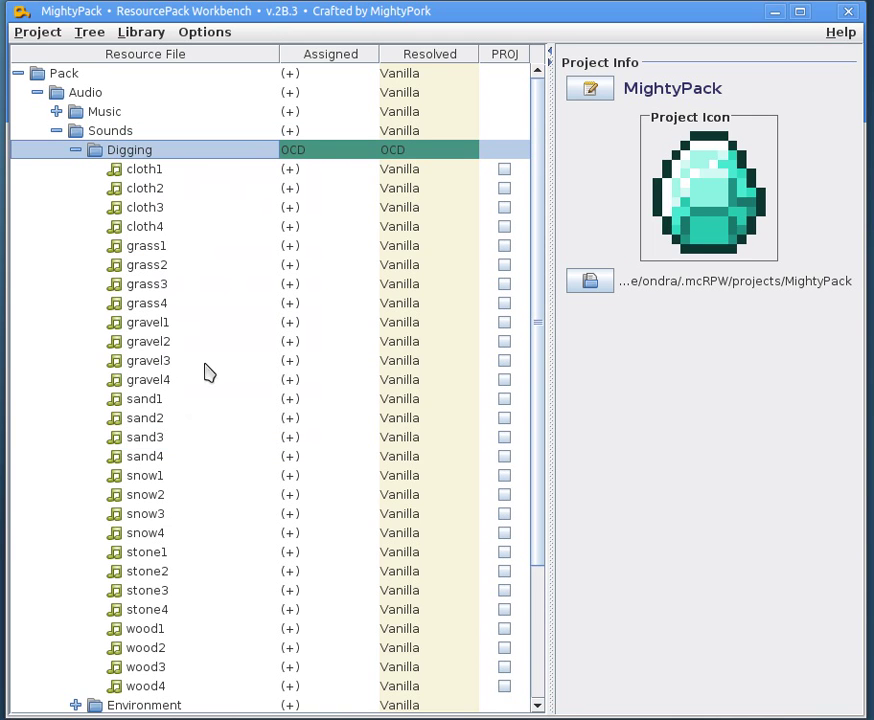
- Check the cloth1 sound's resolved source and assign SILENCE to the whole Digging folder
left_click(141, 172)
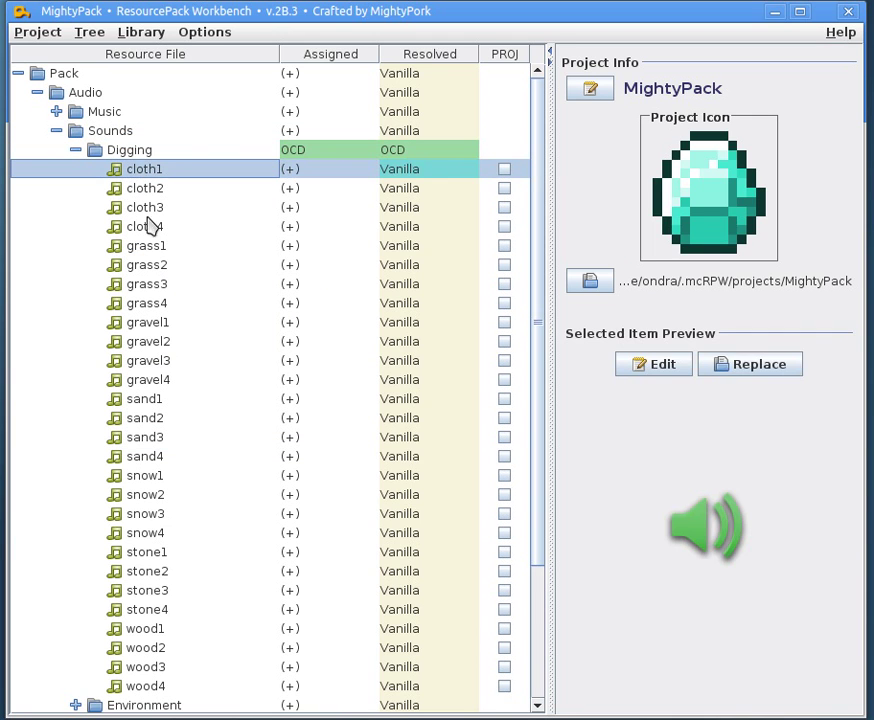
right_click(113, 155)
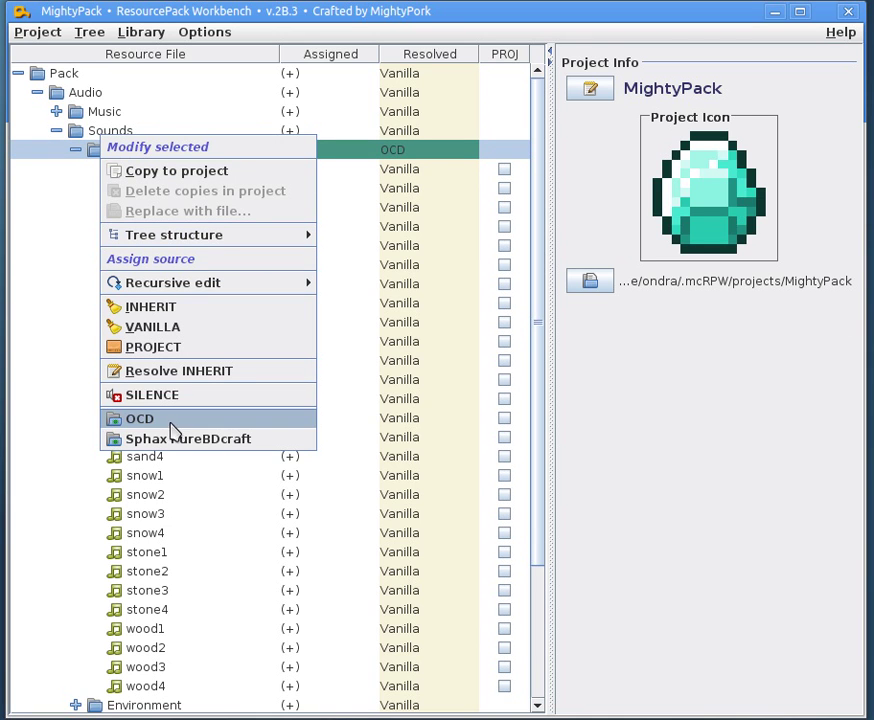
left_click(120, 398)
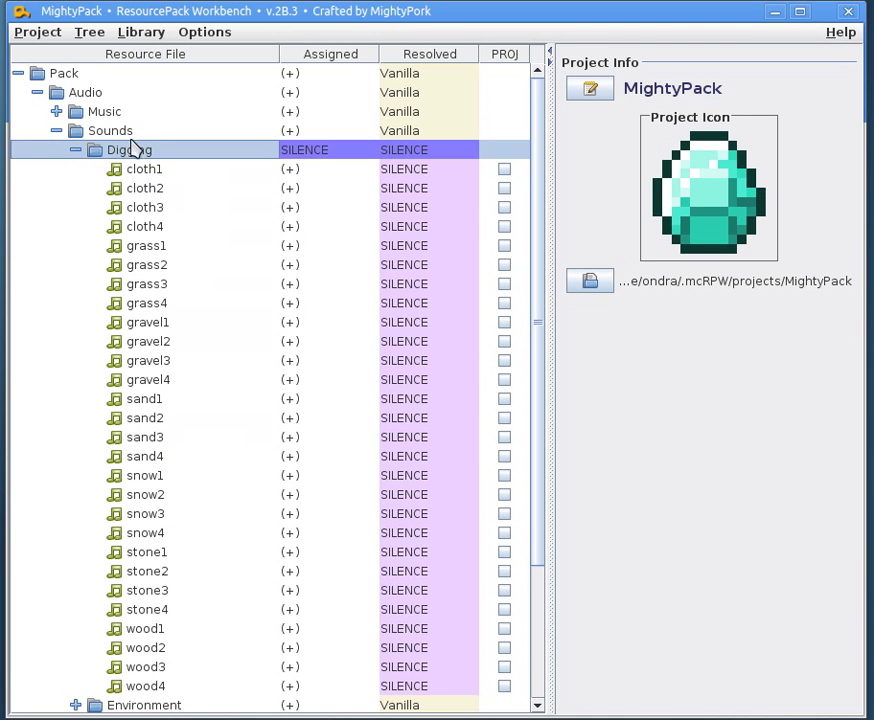
- Check the resolved sources of the sounds inside the Digging folder by selecting individual files and whole ranges
left_click(373, 172)
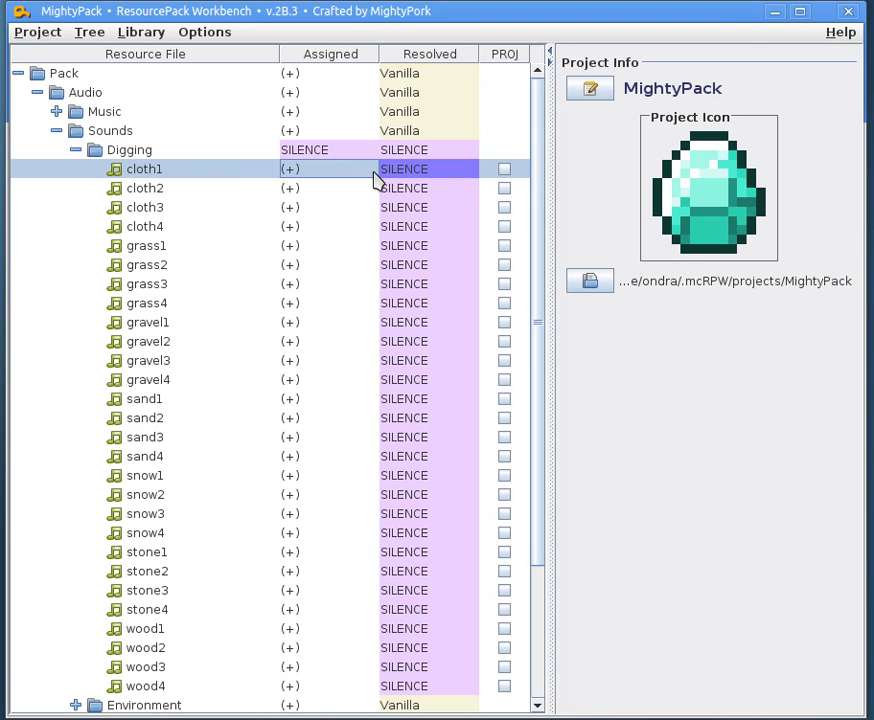
left_click_drag(373, 180, 365, 688)
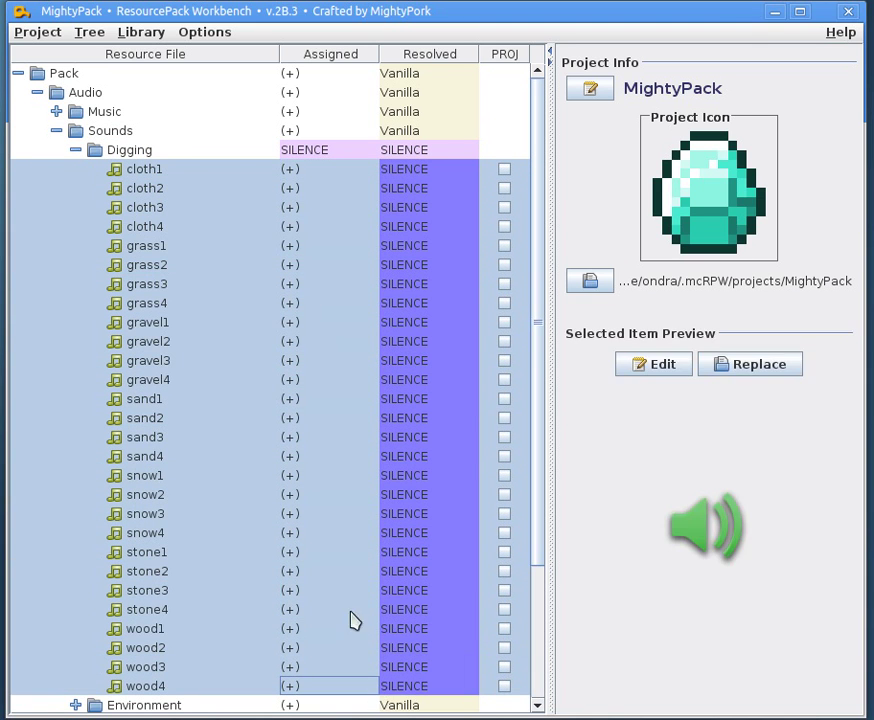
left_click(141, 153)
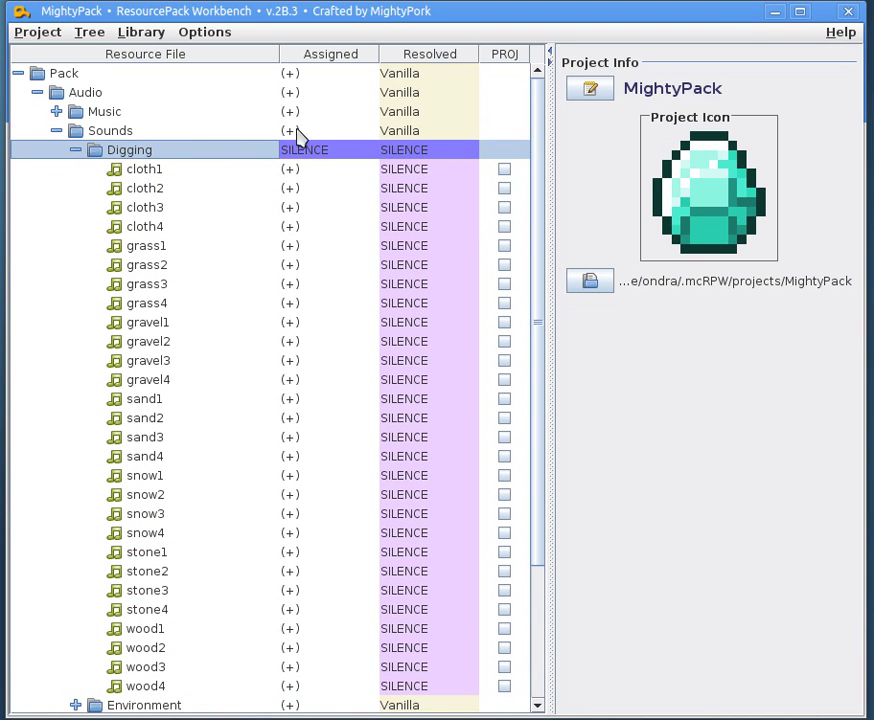
left_click(161, 173)
left_click(152, 190)
left_click(155, 228)
left_click_drag(156, 242, 162, 289)
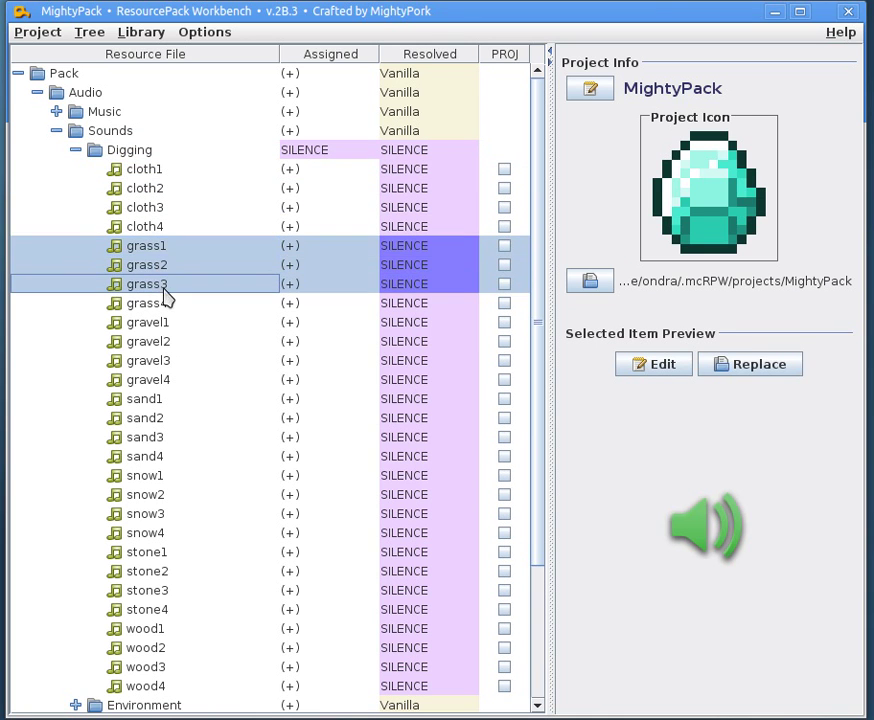
left_click_drag(162, 172, 180, 532)
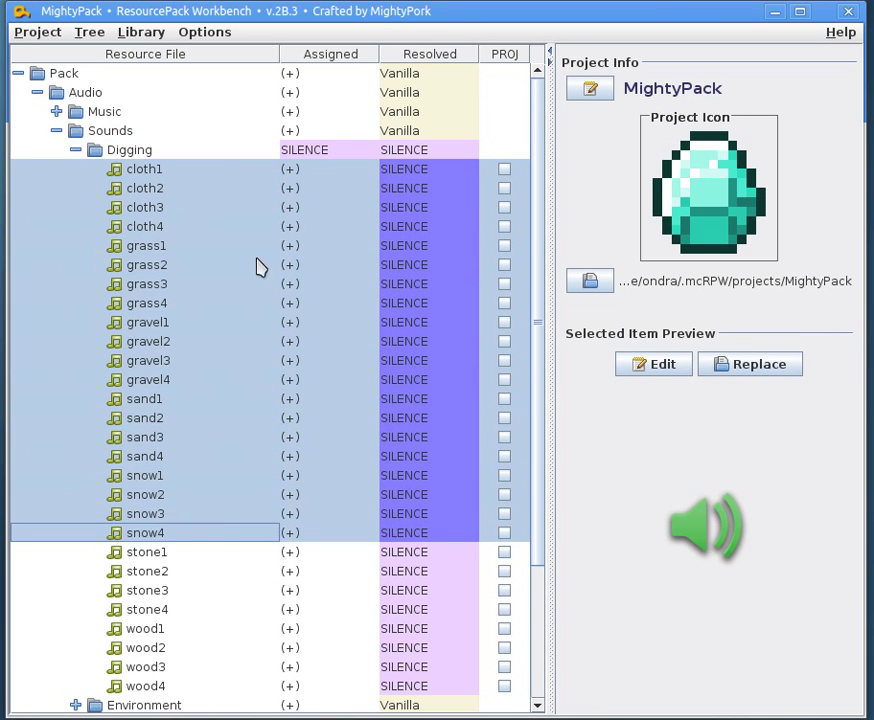
- Assign VANILLA as the source of the Digging sounds folder
left_click(210, 168)
right_click(203, 150)
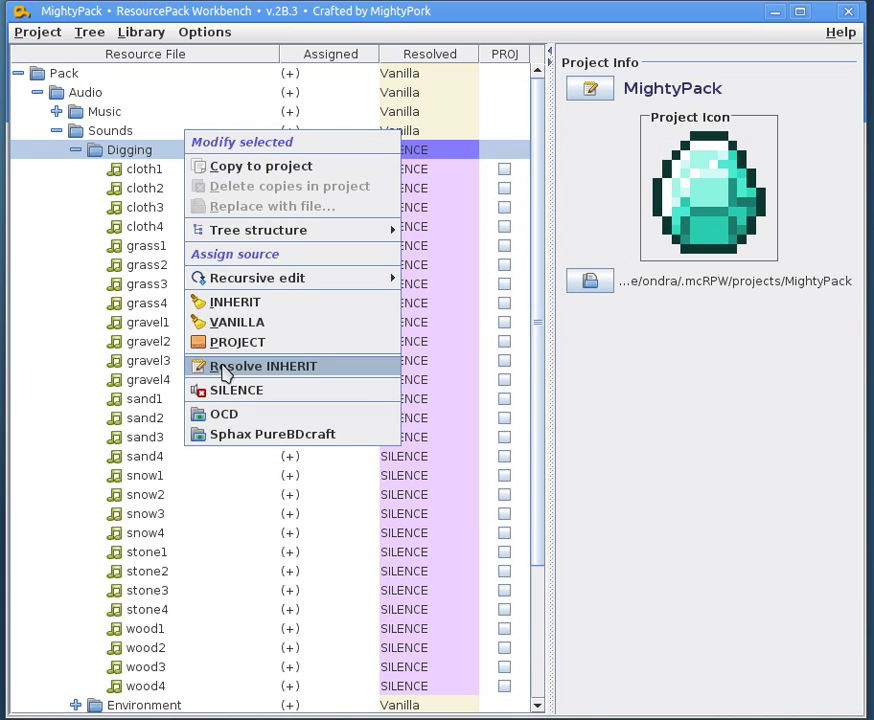
left_click(227, 322)
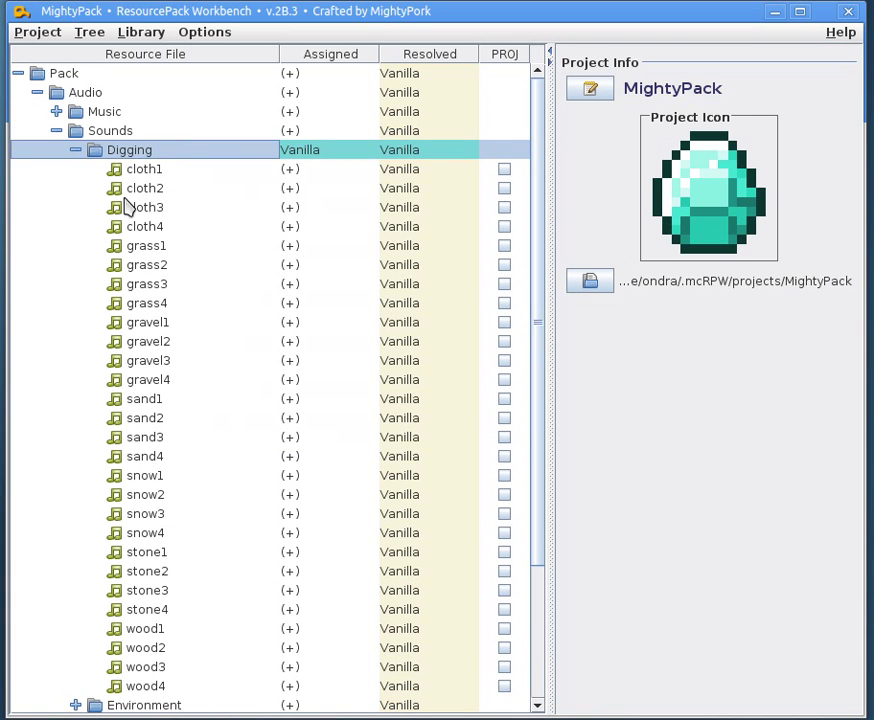
- Set the Digging folder's source to INHERIT and collapse the folder
right_click(115, 152)
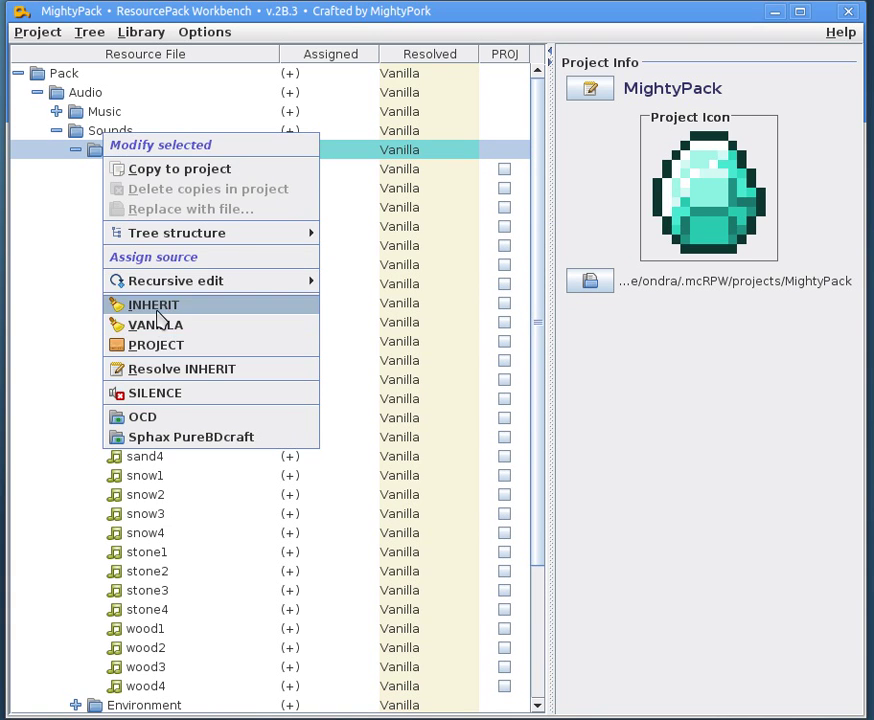
left_click(110, 306)
left_click(76, 151)
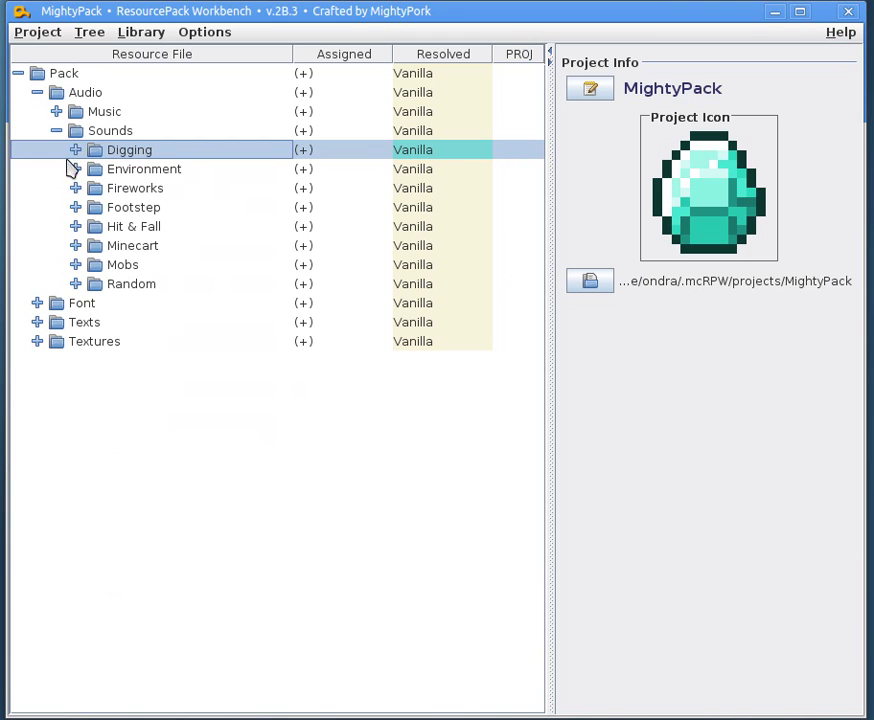
- Expand the Mobs folder under Sounds and its Villager group
left_click(76, 264)
scroll(120, 487, "down", 2)
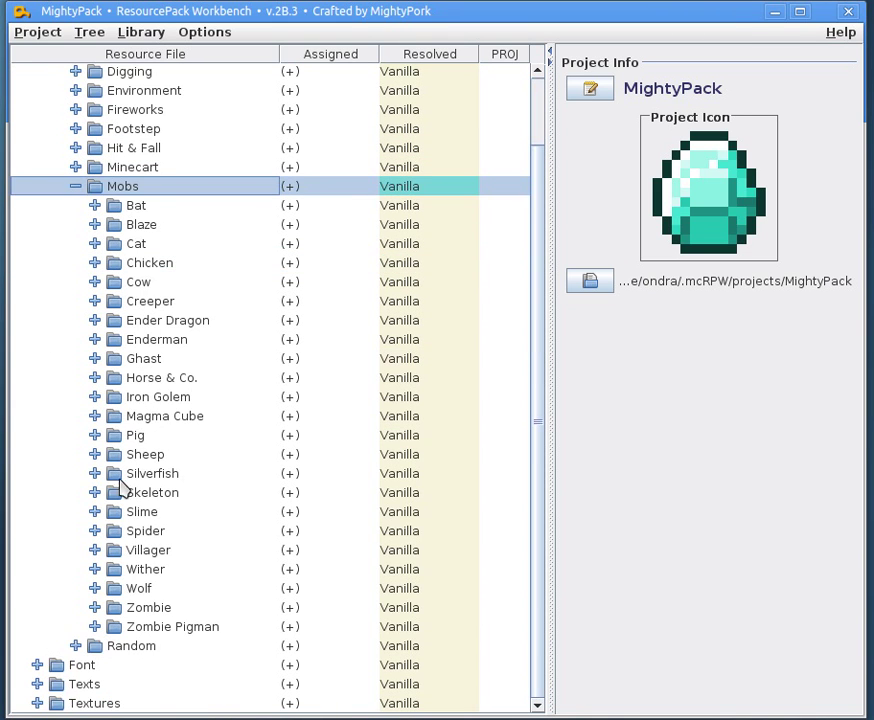
left_click(101, 552)
scroll(185, 450, "down", 4)
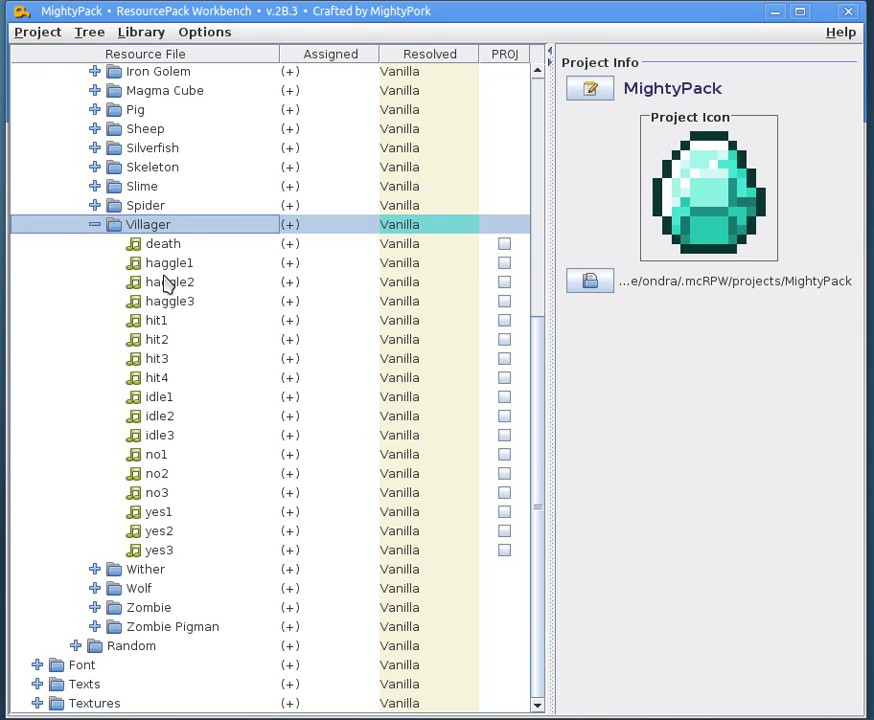
- Assign SILENCE to all the Villager haggle, idle, no and yes sounds, leaving out death and hit, and review the assignments
left_click_drag(162, 265, 166, 313)
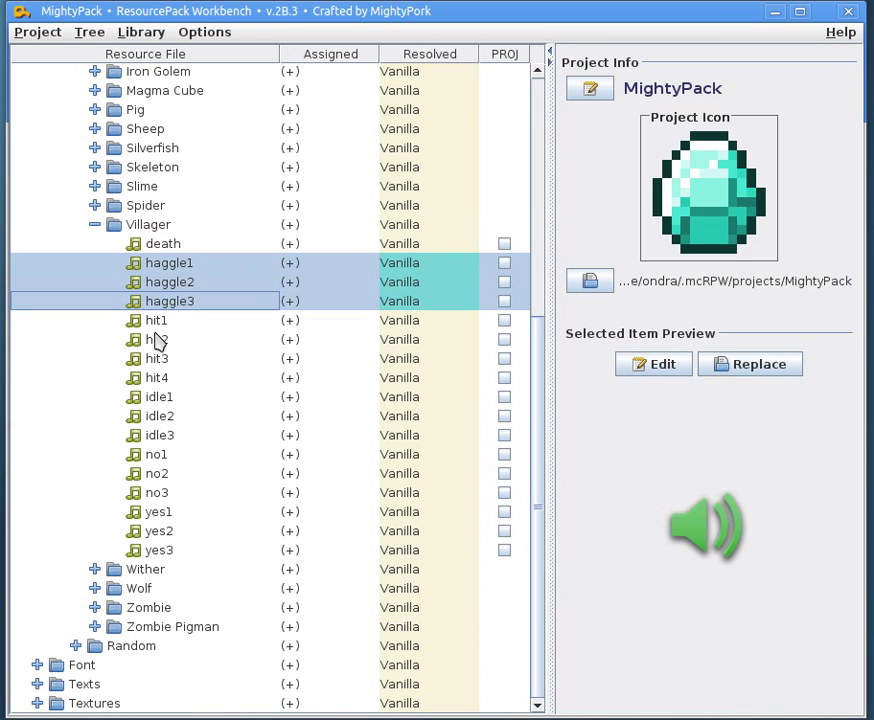
left_click_drag(164, 397, 164, 551)
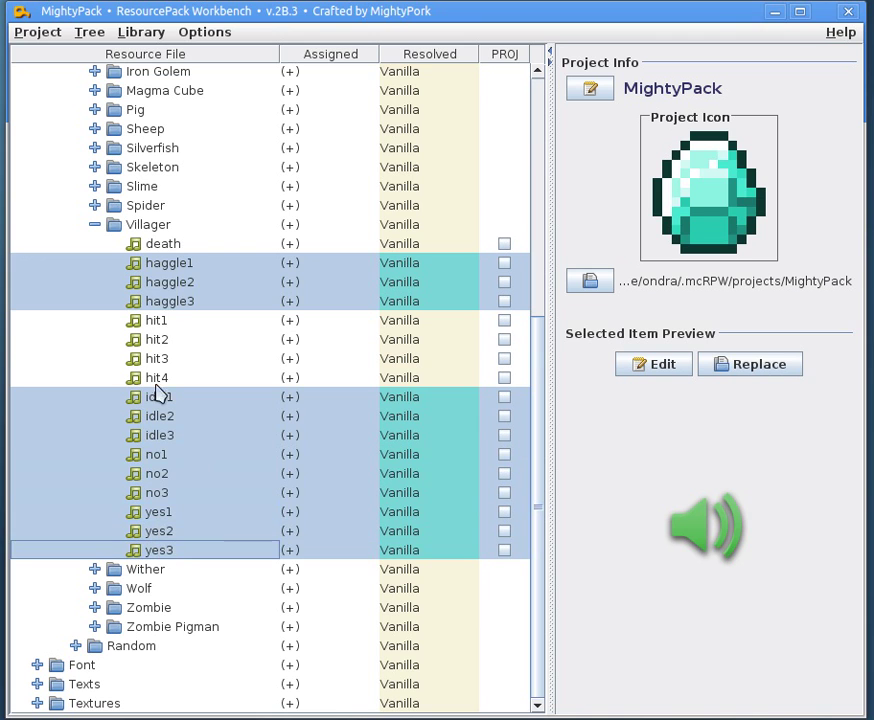
right_click(176, 274)
left_click(209, 468)
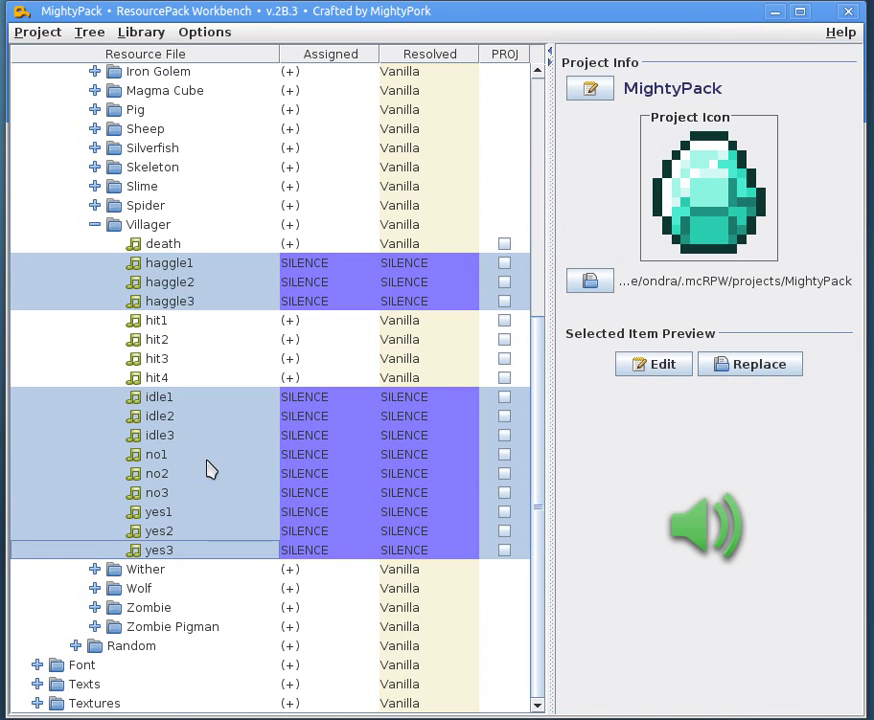
left_click(170, 245)
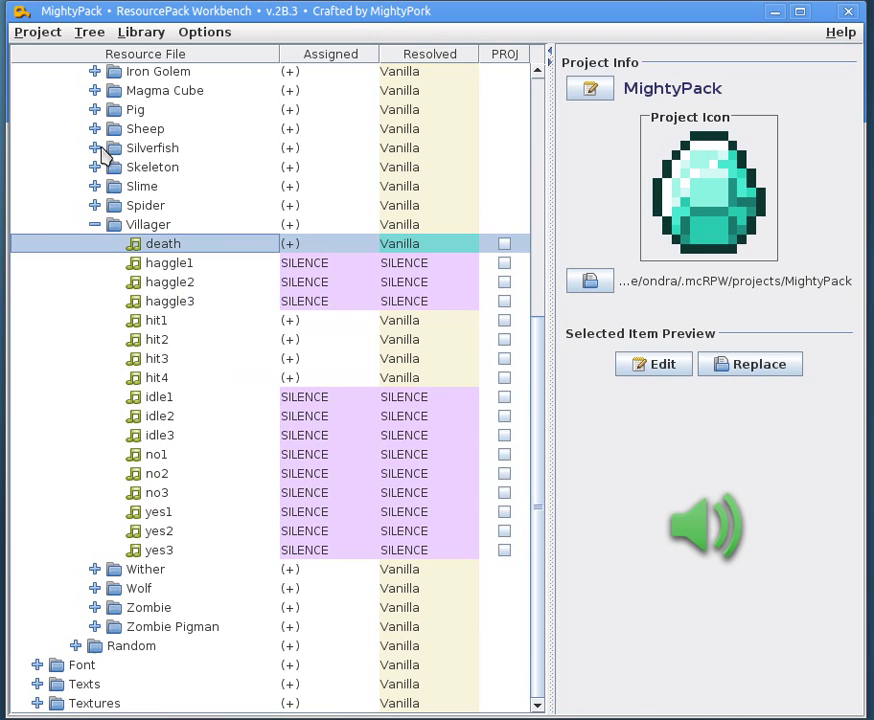
left_click_drag(300, 263, 302, 306)
- Collapse the Sounds folder and its parent Audio folder in the resource tree
scroll(285, 335, "up", 7)
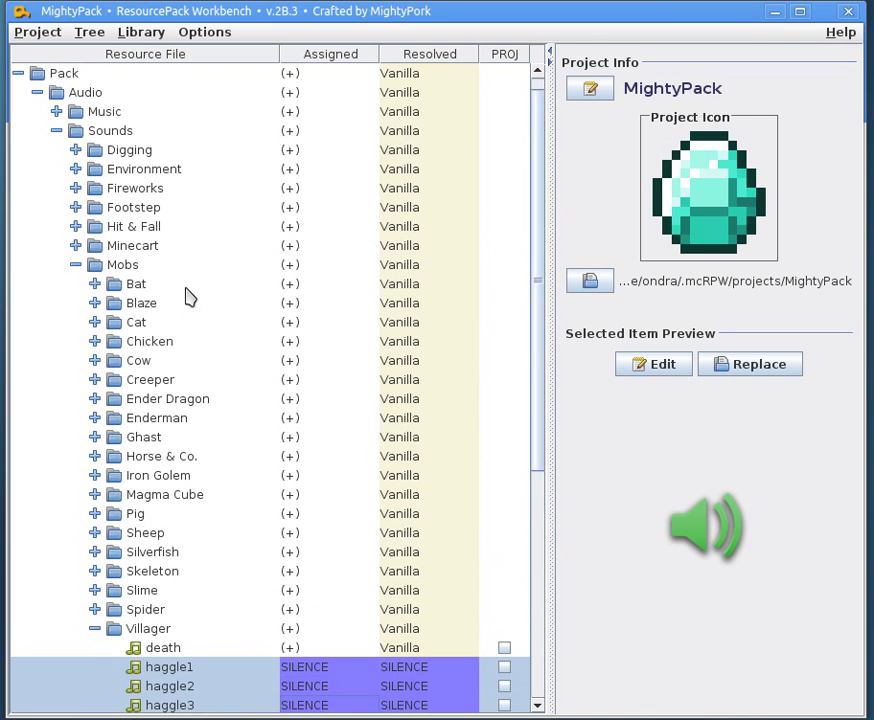
left_click(56, 130)
left_click(37, 92)
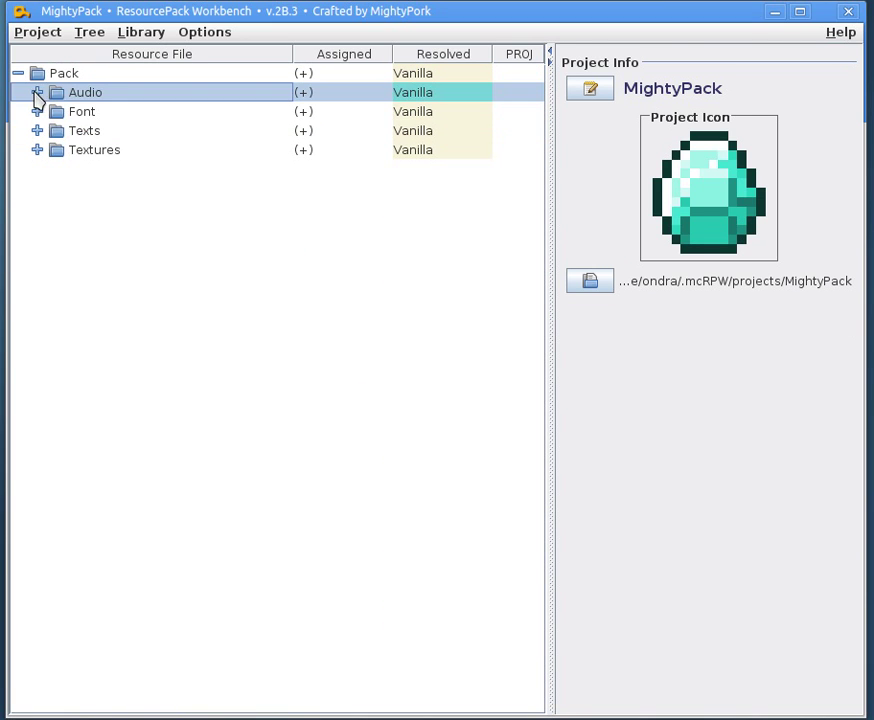
- Expand the Font folder, preview the ascii and ascii_sga images, and briefly look into the Texts folder
left_click(37, 111)
left_click(80, 130)
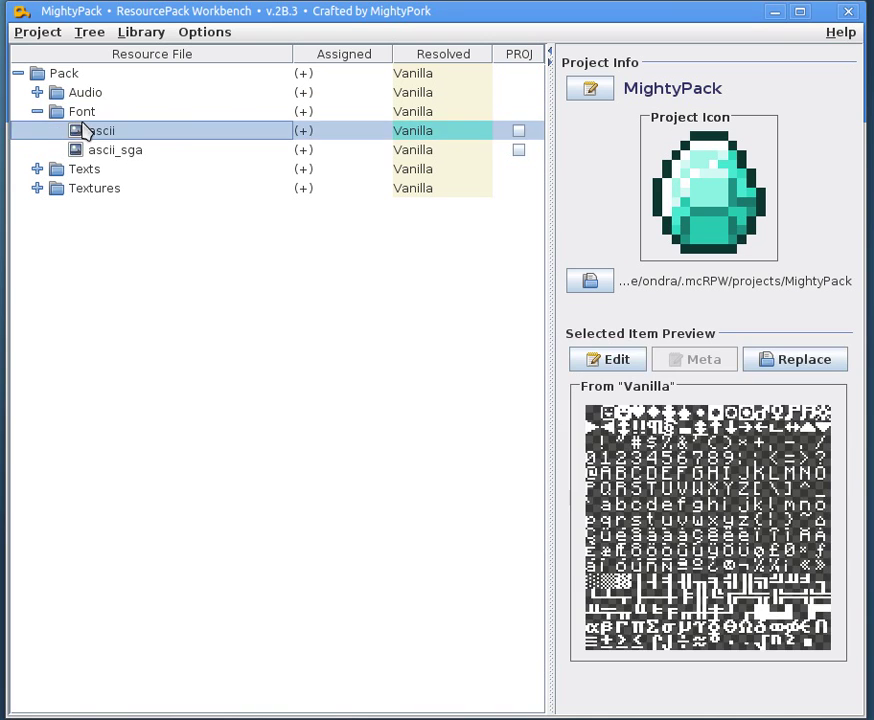
left_click(104, 151)
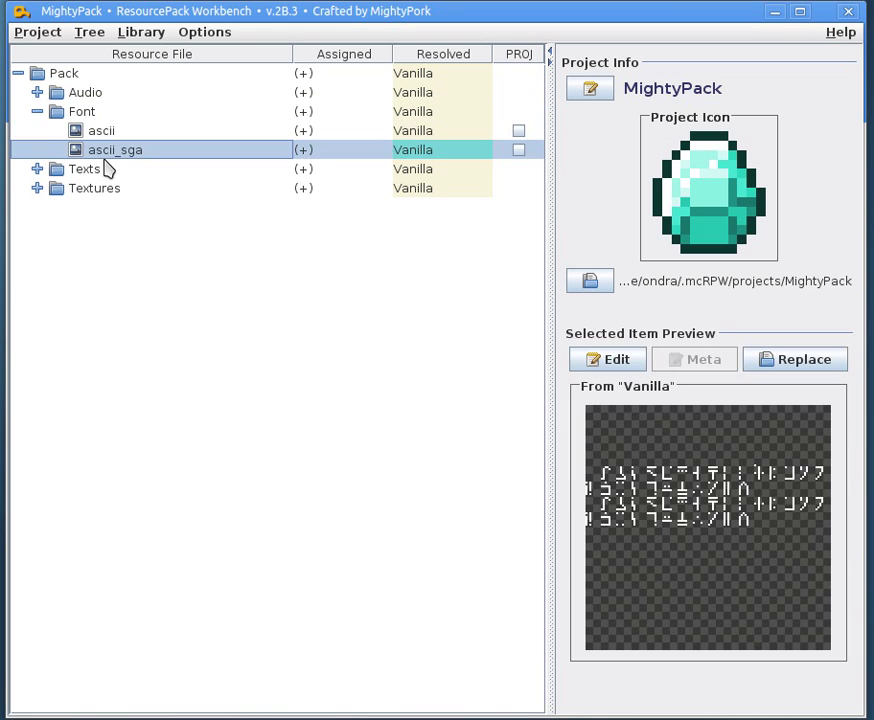
left_click(37, 169)
left_click(37, 169)
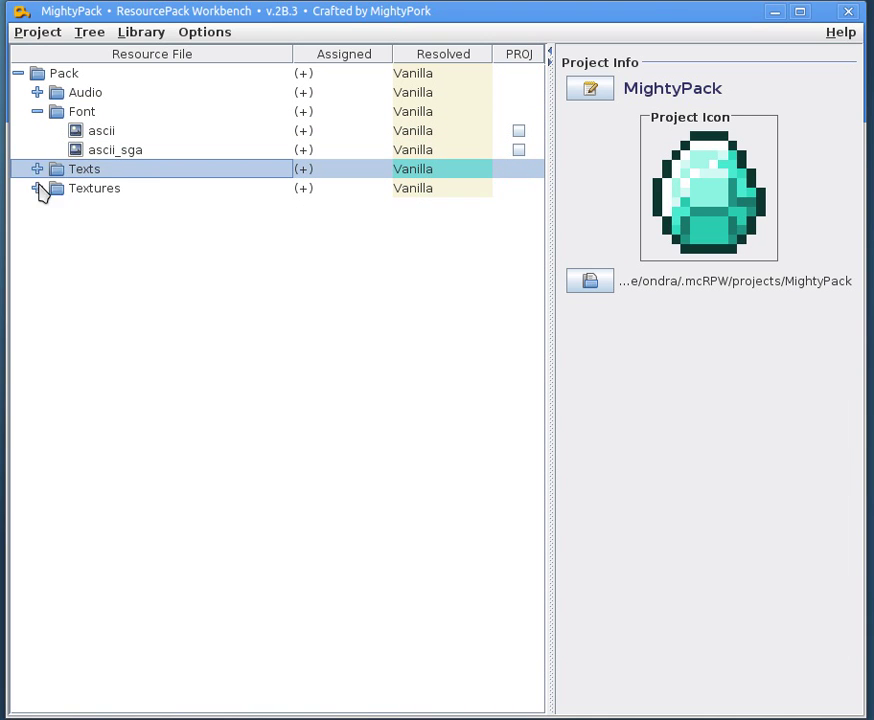
- Expand Textures, Entities and Armour, and preview the chainmail_layer_1, diamond_layer_1, diamond_layer_2 and iron_layer_1 textures
left_click(37, 188)
left_click(56, 245)
left_click(76, 265)
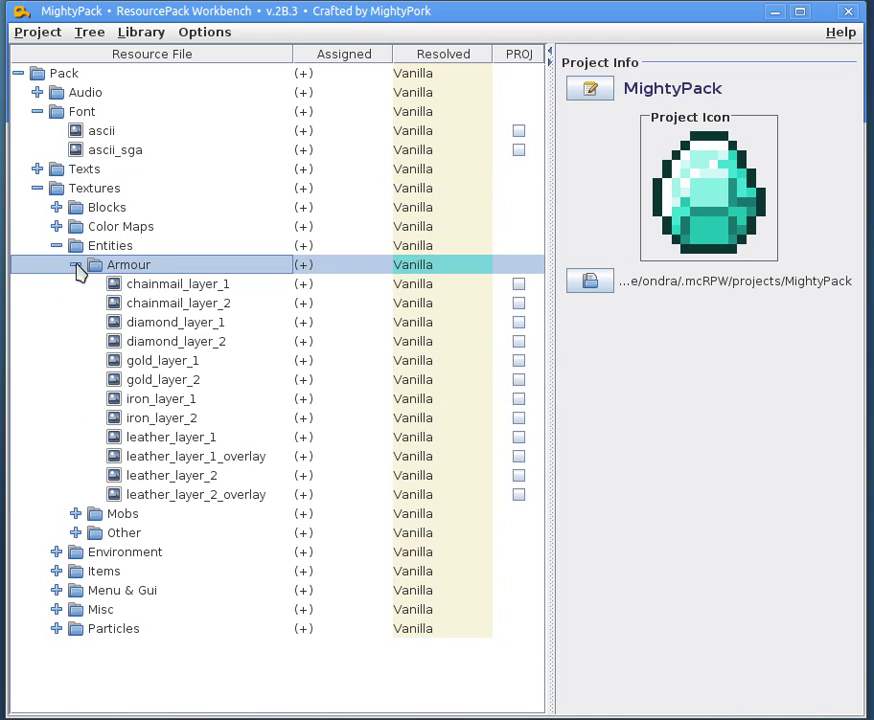
left_click(146, 284)
left_click(170, 322)
left_click(167, 341)
left_click(166, 399)
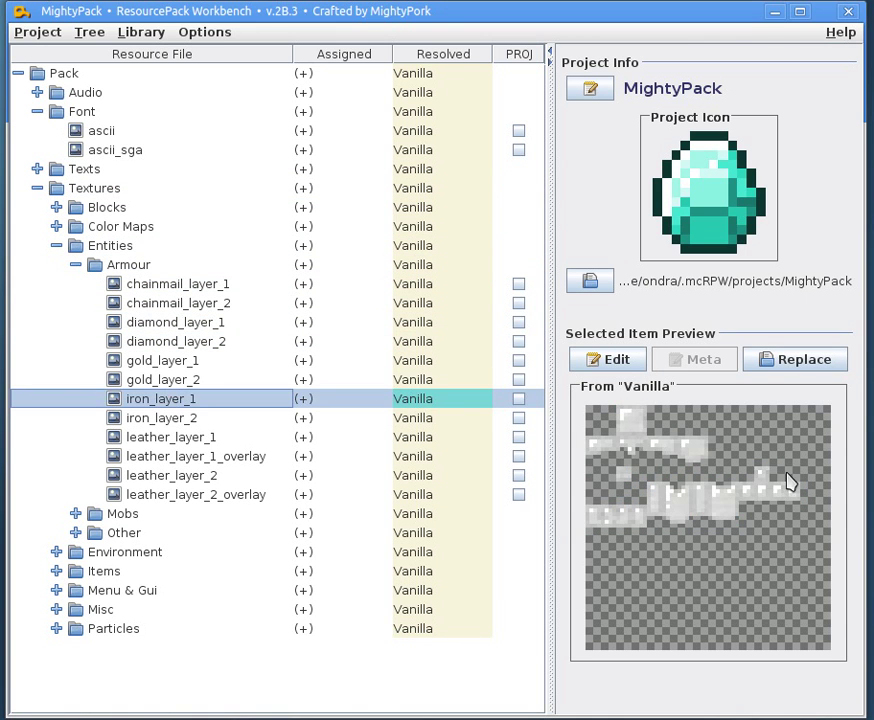
- Preview ascii_sga and ascii again for comparison, and collapse the Font and Armour folders
left_click(106, 150)
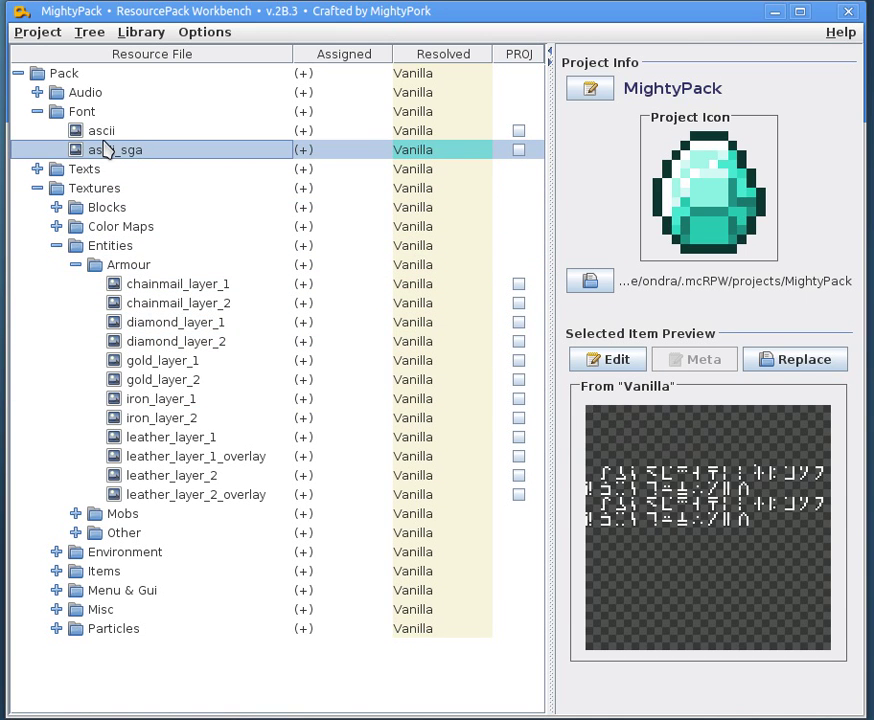
left_click(101, 134)
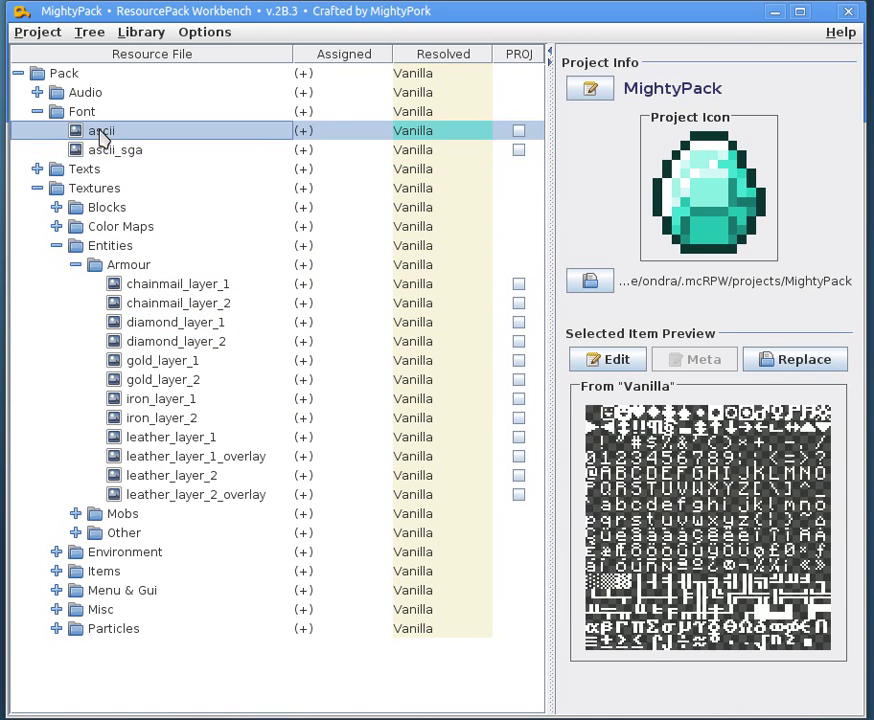
left_click(37, 111)
left_click(75, 226)
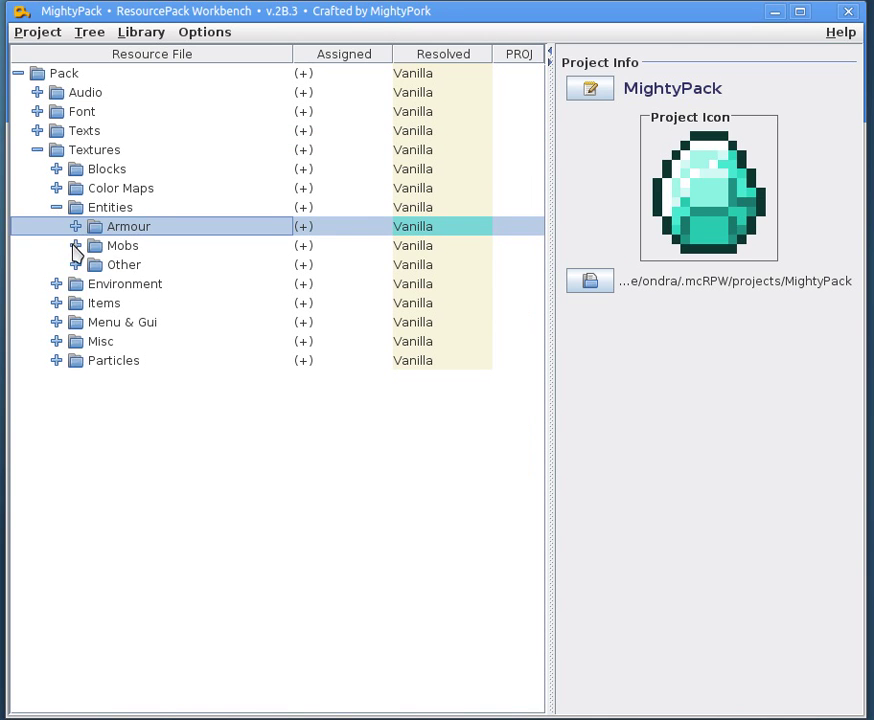
- Preview the bat texture in the Mobs folder under Entities and collapse Entities
left_click(75, 246)
left_click(138, 575)
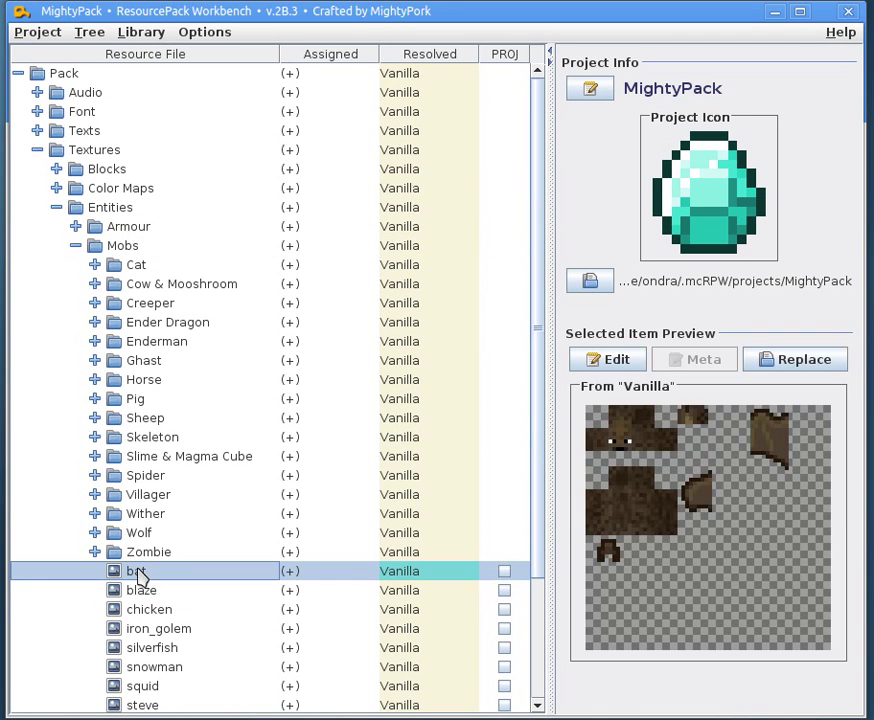
left_click(56, 207)
- Expand the Items folder and its Food & Crops group, and select the porkchop_cooked texture
left_click(56, 245)
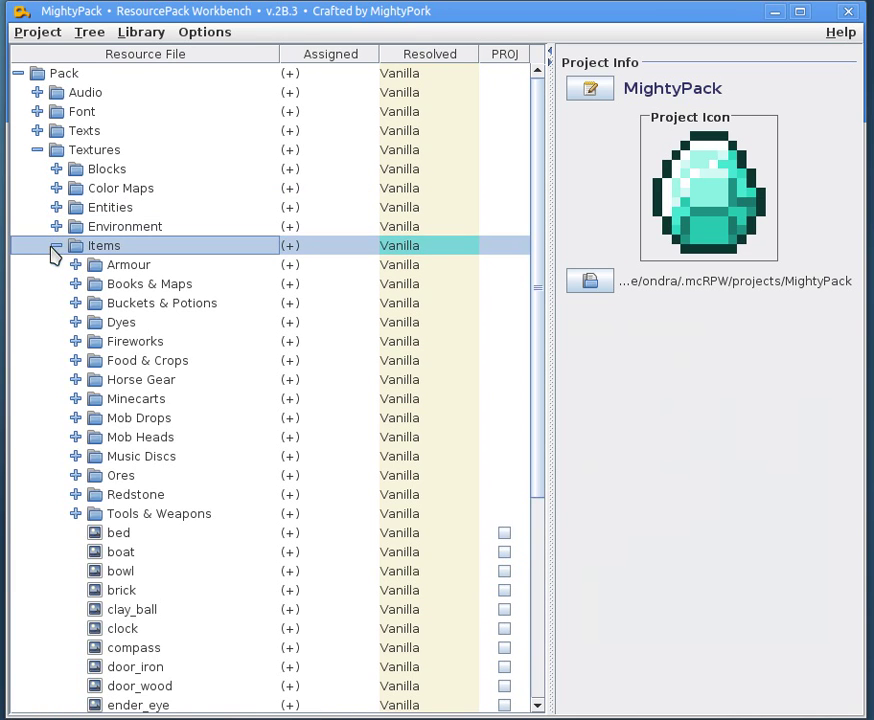
scroll(79, 340, "down", 2)
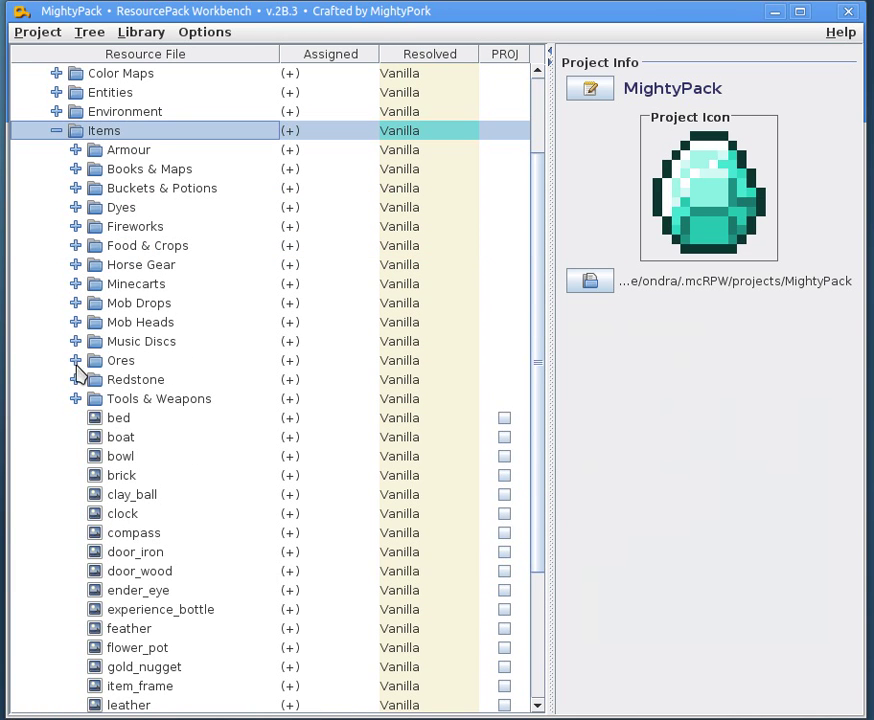
left_click(75, 246)
scroll(155, 453, "down", 2)
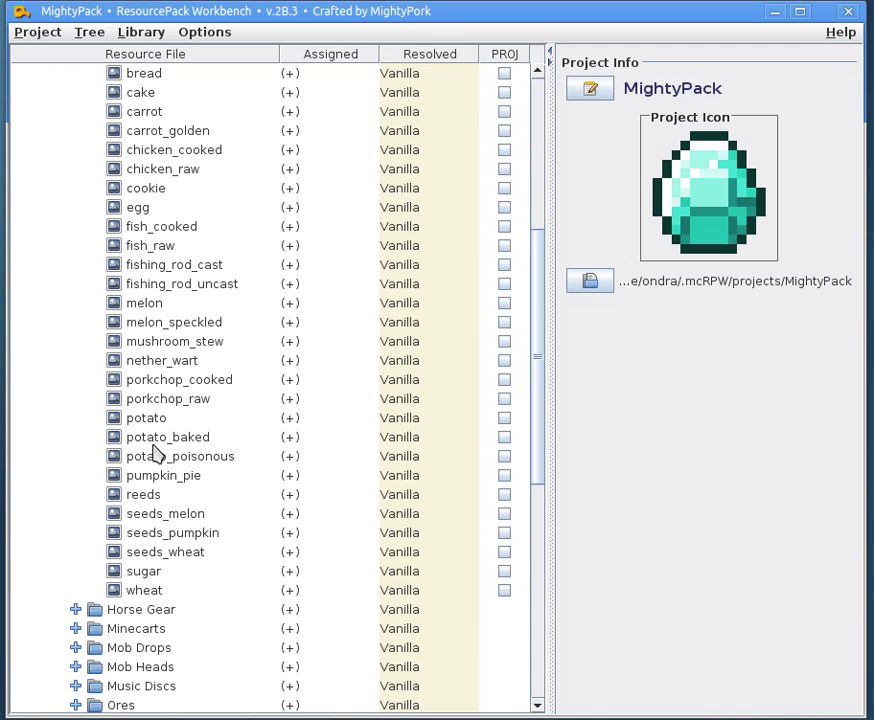
left_click(170, 388)
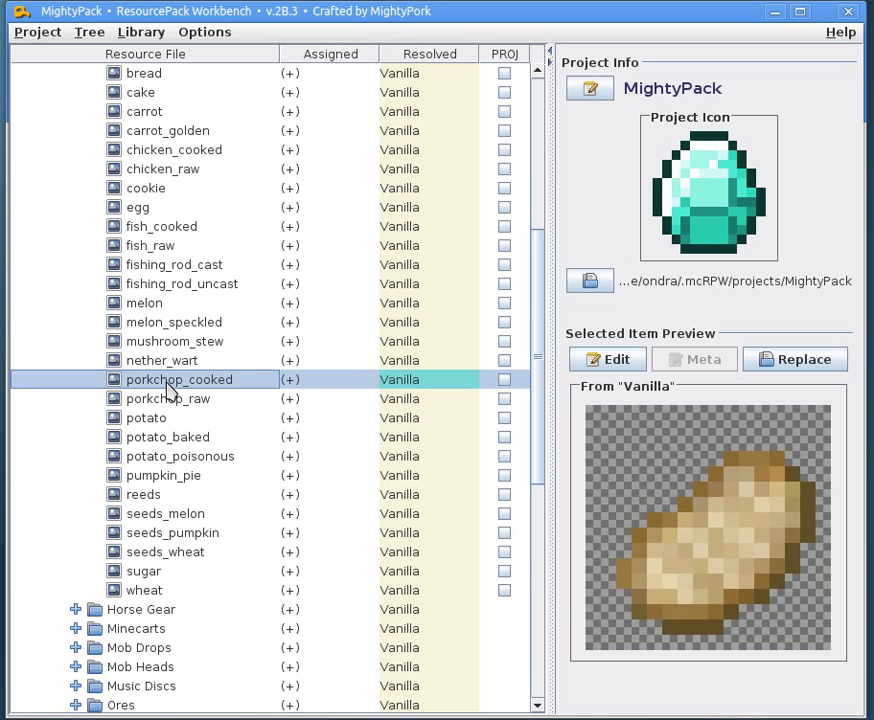
- Copy the porkchop_cooked texture to the project without opening it for editing
left_click(622, 364)
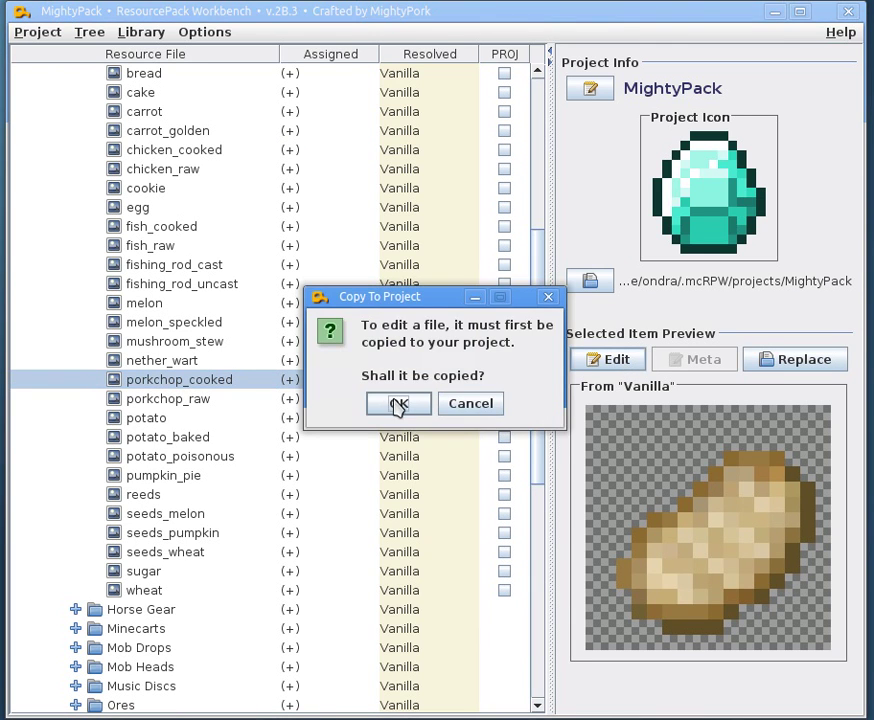
left_click(460, 404)
right_click(450, 382)
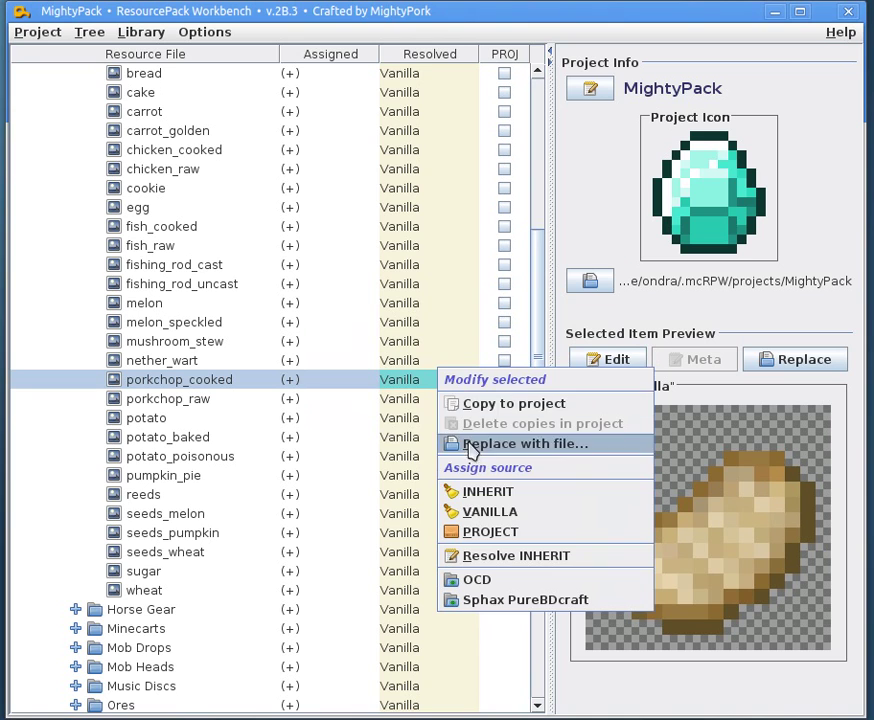
left_click(463, 405)
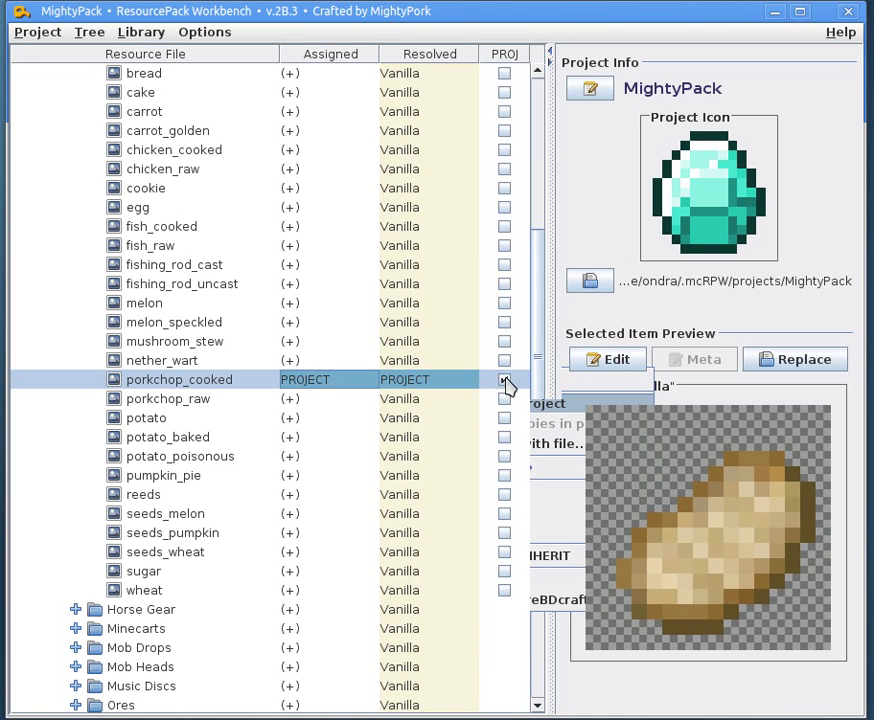
left_click(505, 382)
- Open the project's directory in the file manager, browse project_files down to assets/minecraft/textures/items to view the copied texture, and close the window
left_click(590, 281)
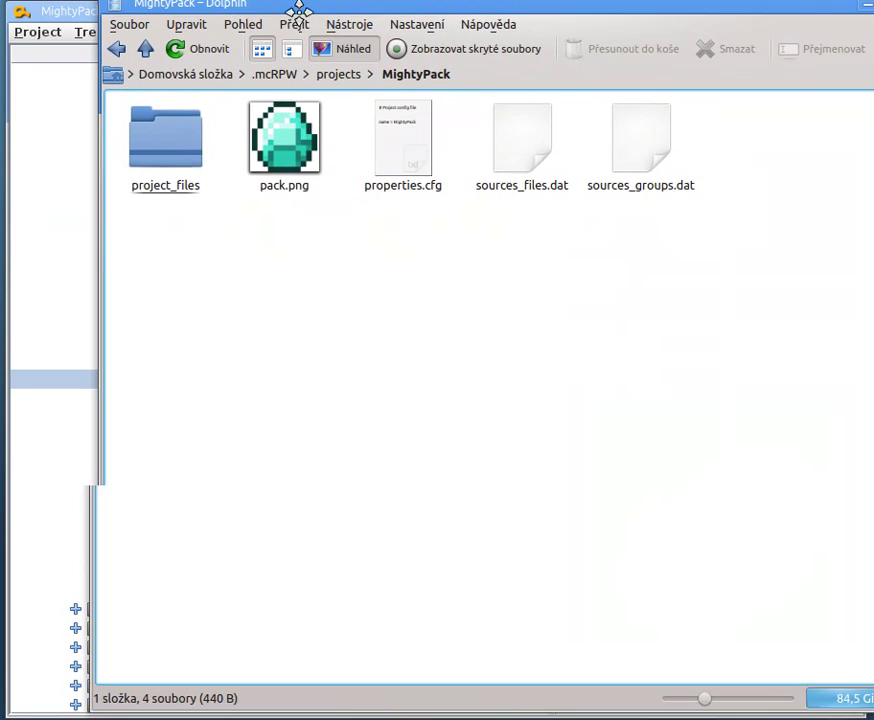
left_click_drag(297, 4, 205, 16)
left_click(56, 155)
left_click(56, 155)
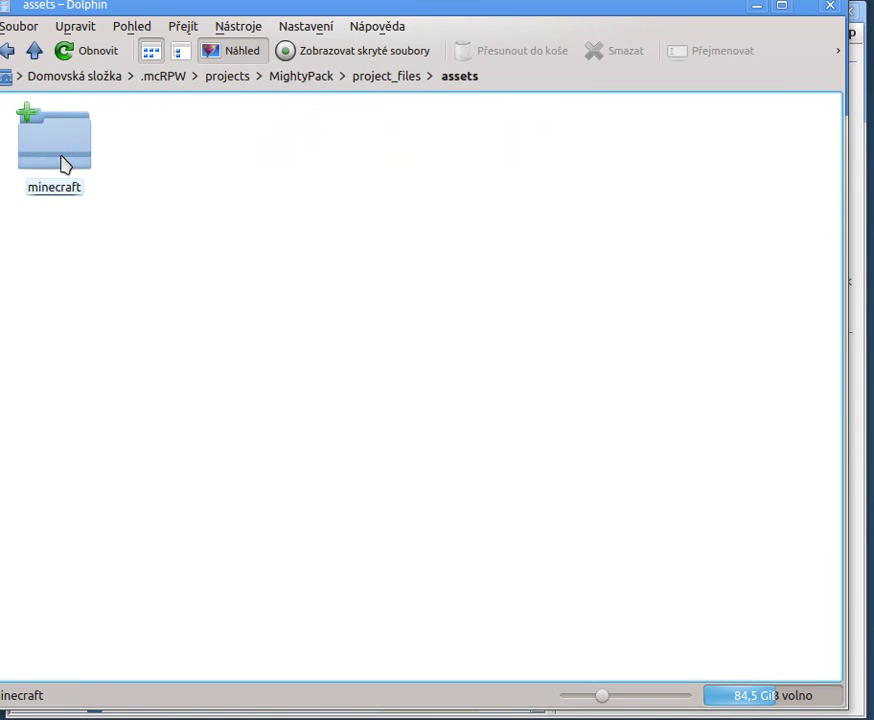
left_click(66, 164)
left_click(66, 164)
left_click(66, 165)
left_click(66, 164)
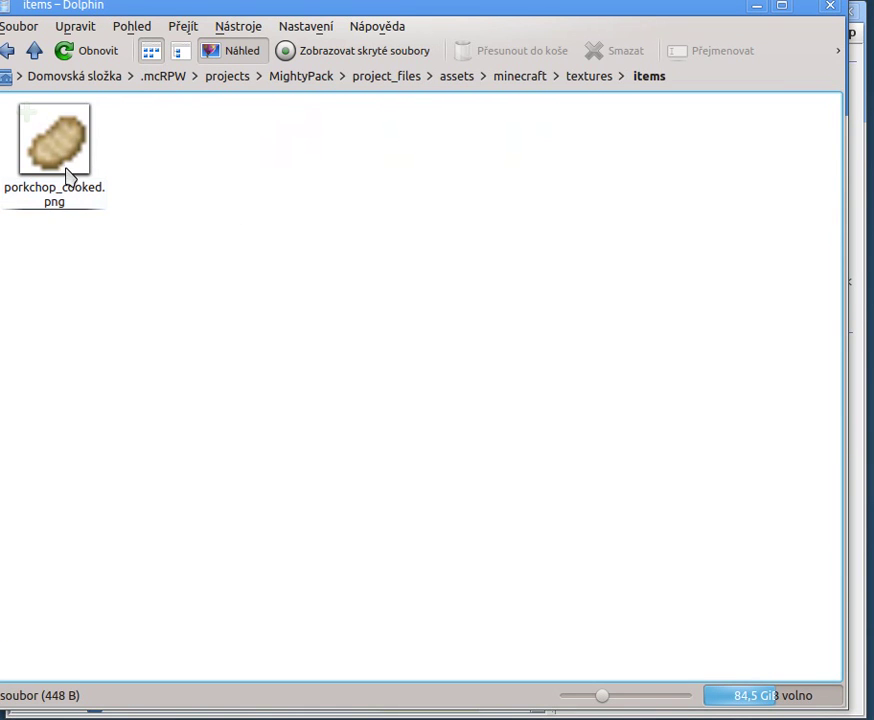
left_click(829, 8)
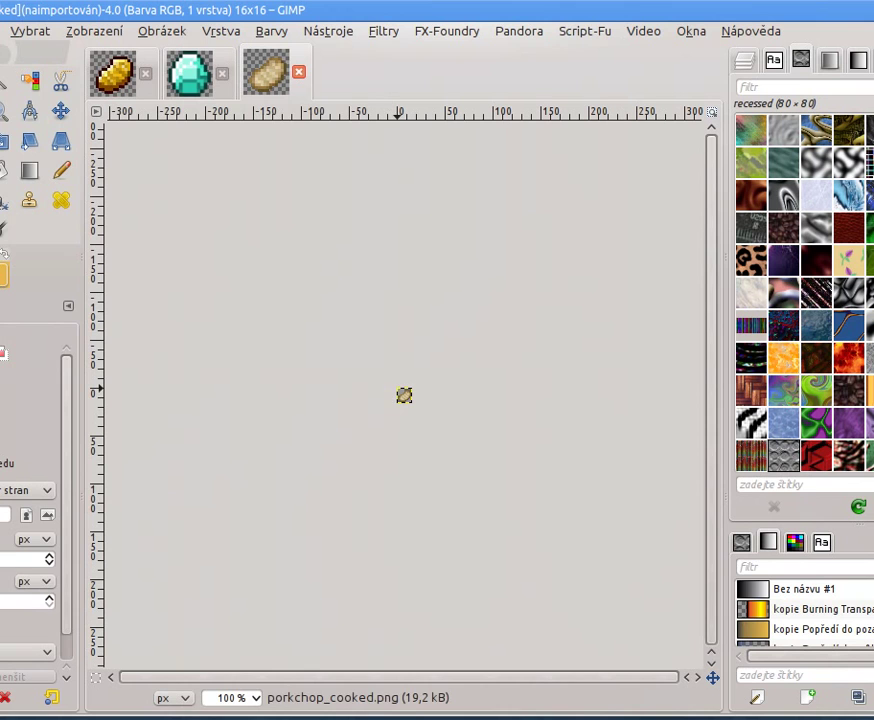
- In GIMP, use the Pencil to cover the whole porkchop_cooked image in orange-yellow and stamp a dark grey shape over its centre
key("ctrl+shift+j")
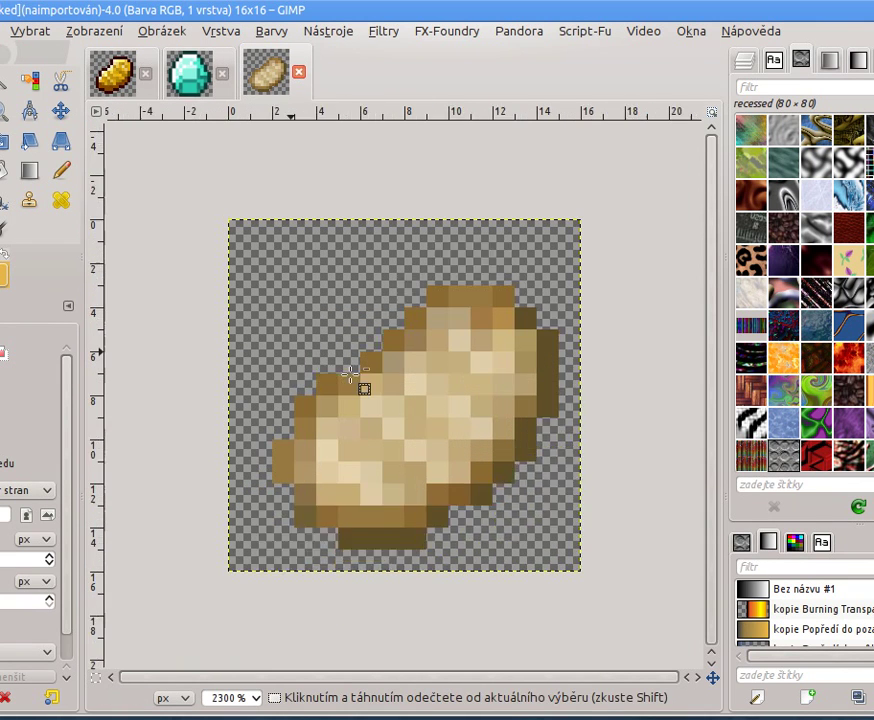
left_click(66, 170)
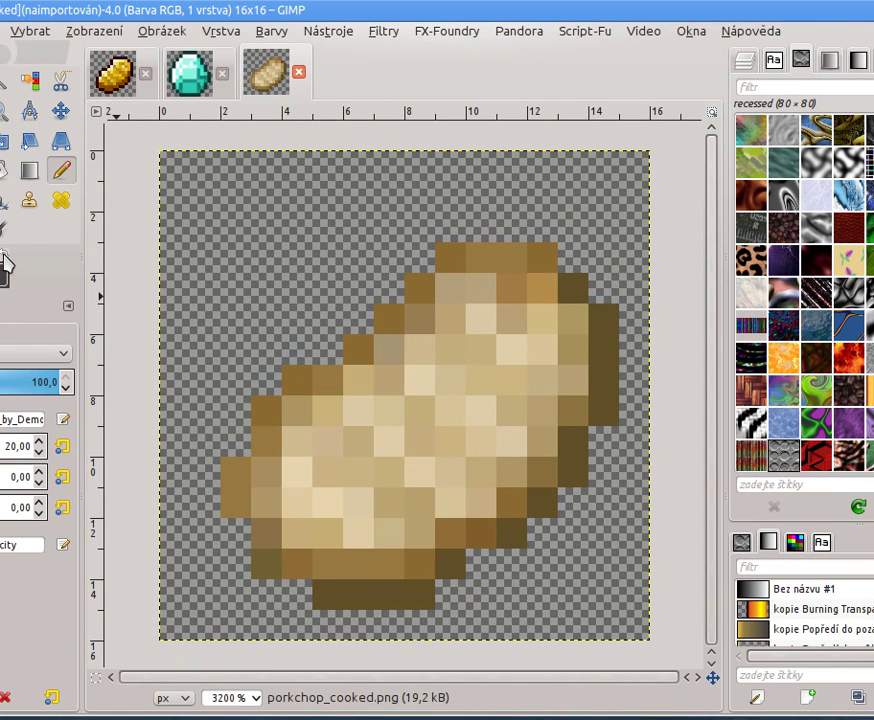
mouse_move(503, 347)
left_mouse_down()
mouse_move(318, 398)
mouse_move(318, 285)
mouse_move(332, 244)
mouse_move(240, 190)
left_mouse_up()
key("ctrl+v")
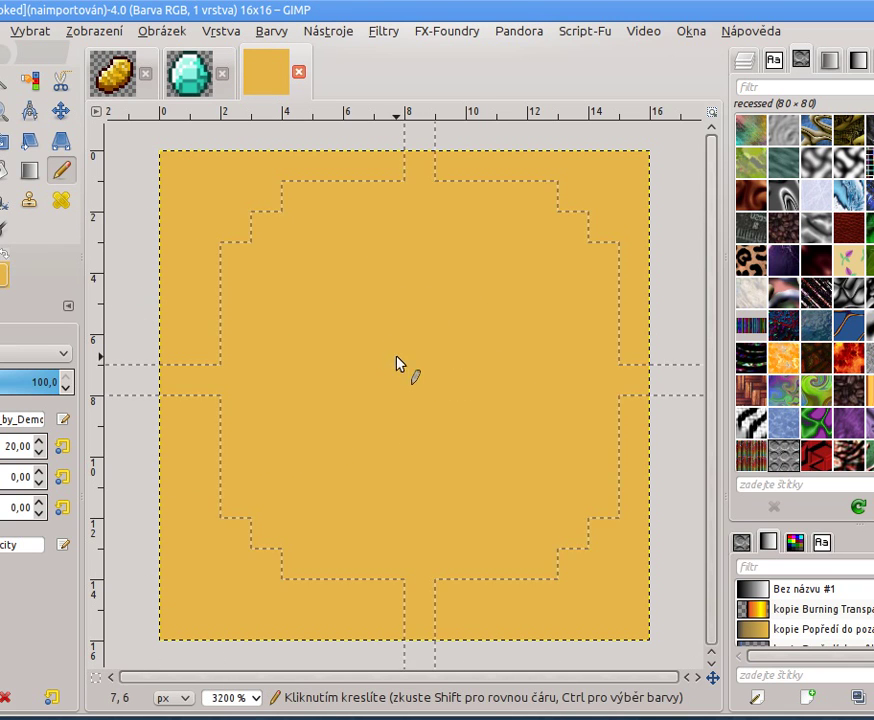
key("ctrl+h")
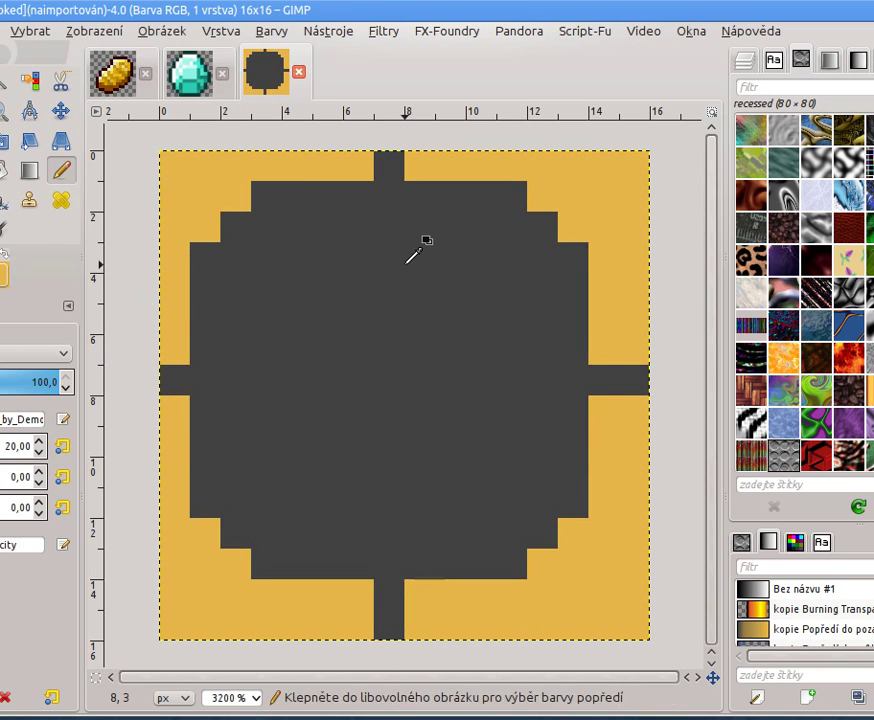
- Export the edited image over the existing porkchop_cooked.png in the project's items folder
key("ctrl+shift+e")
key("Return")
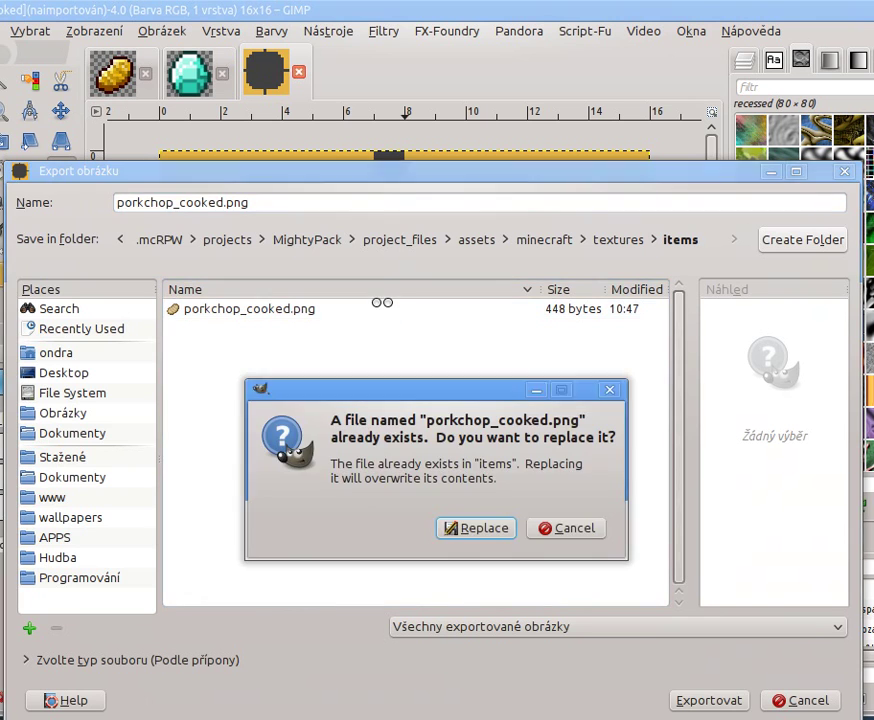
key("Return")
key("Return")
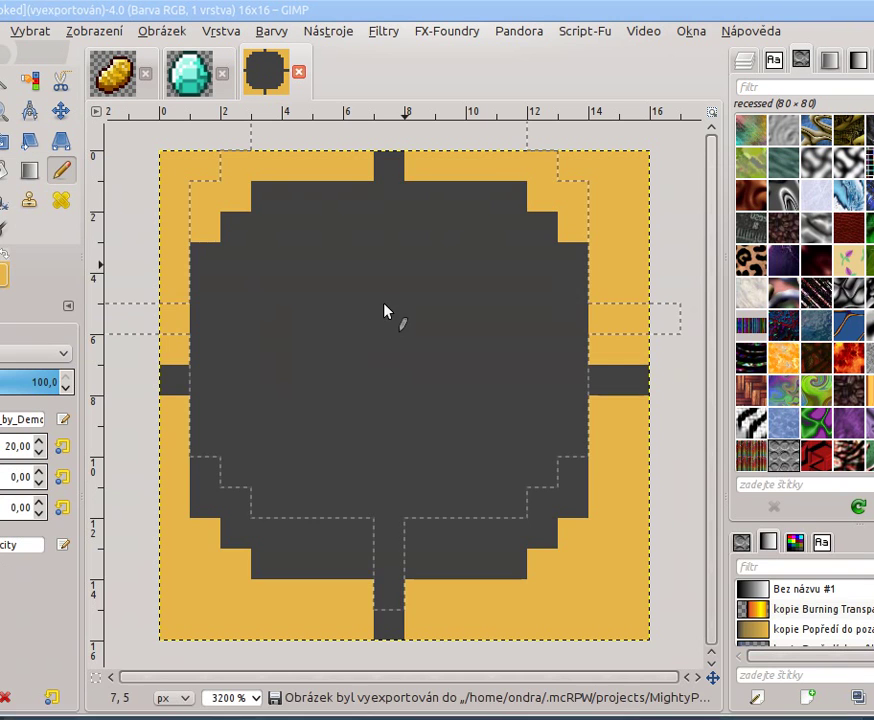
key("ctrl+shift+a")
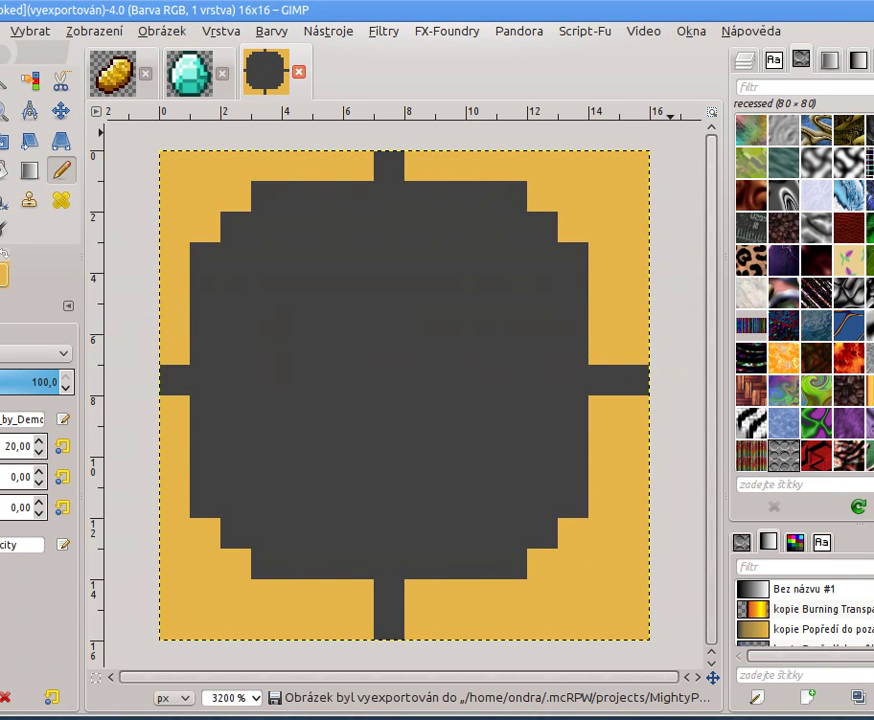
- Switch back to ResourcePack Workbench and reselect porkchop_cooked to check its updated preview
key("alt+Tab")
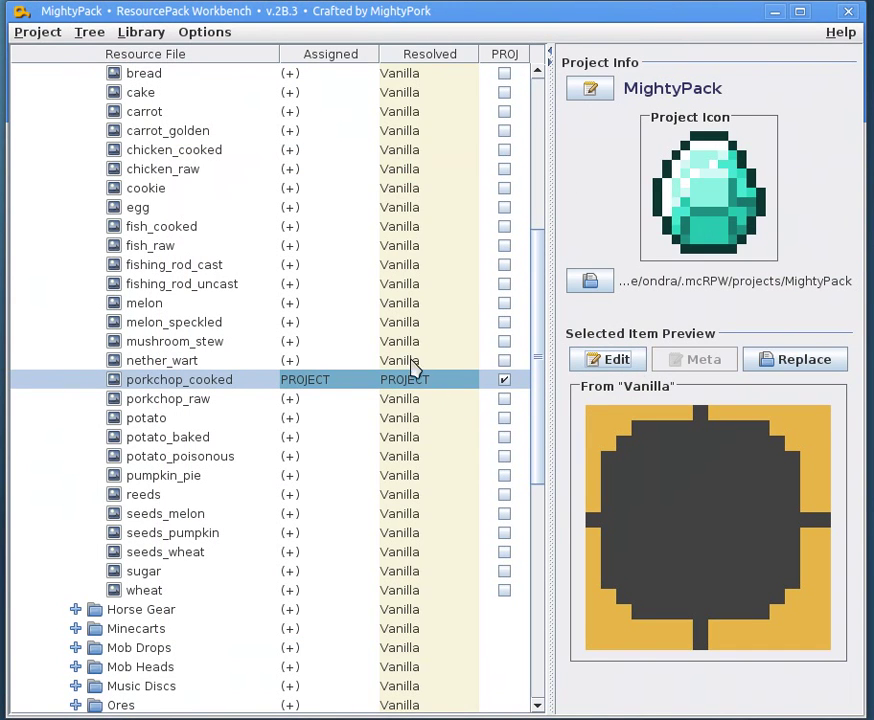
left_click(226, 362)
left_click(225, 379)
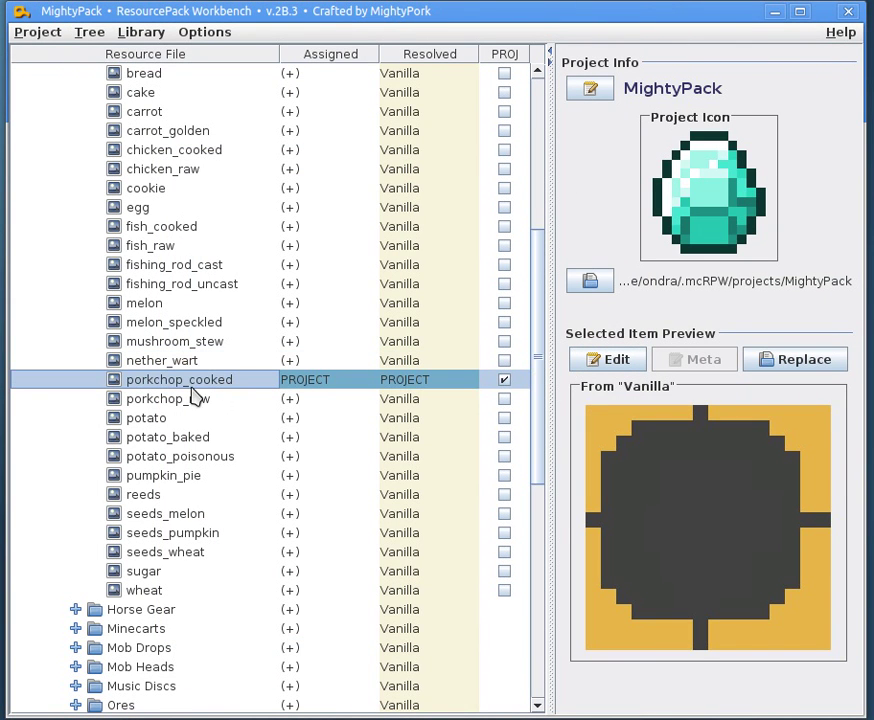
left_click(616, 367)
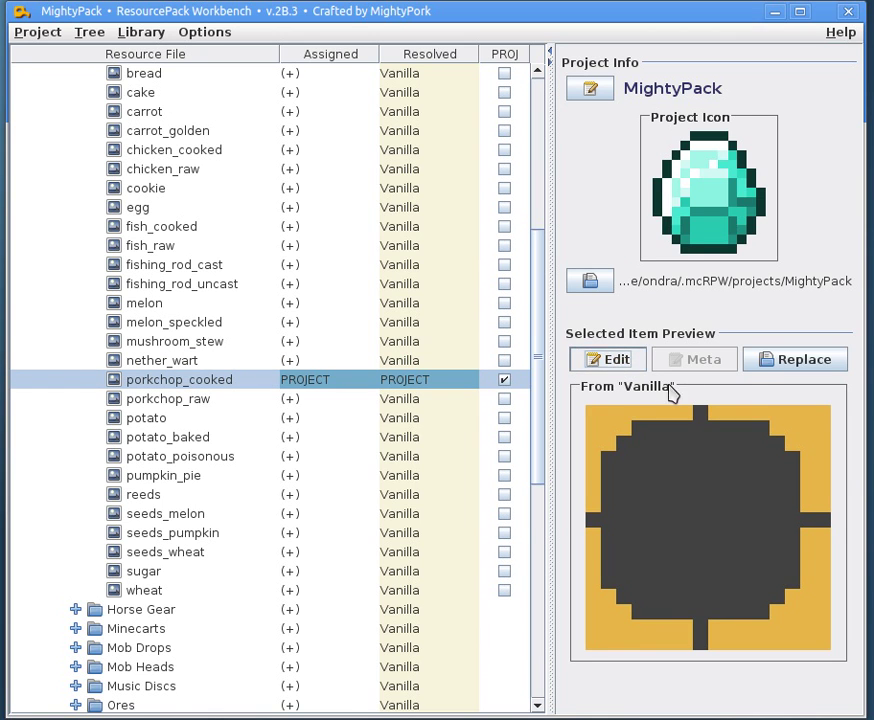
- Replace the porkchop_cooked texture with pork16.png from the RP folder inside Dokumenty
left_click(765, 361)
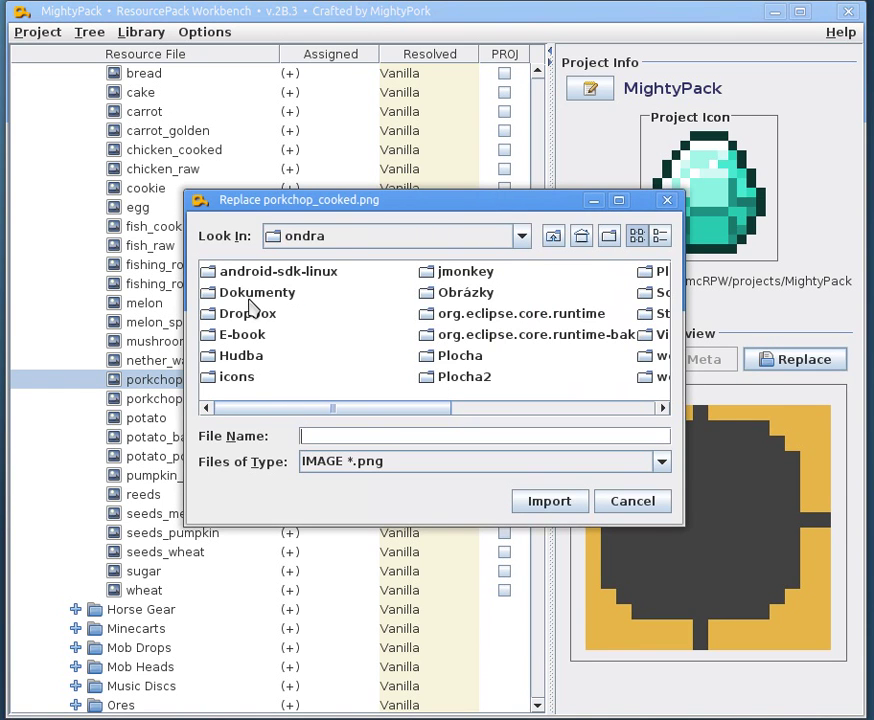
double_click(250, 297)
double_click(548, 378)
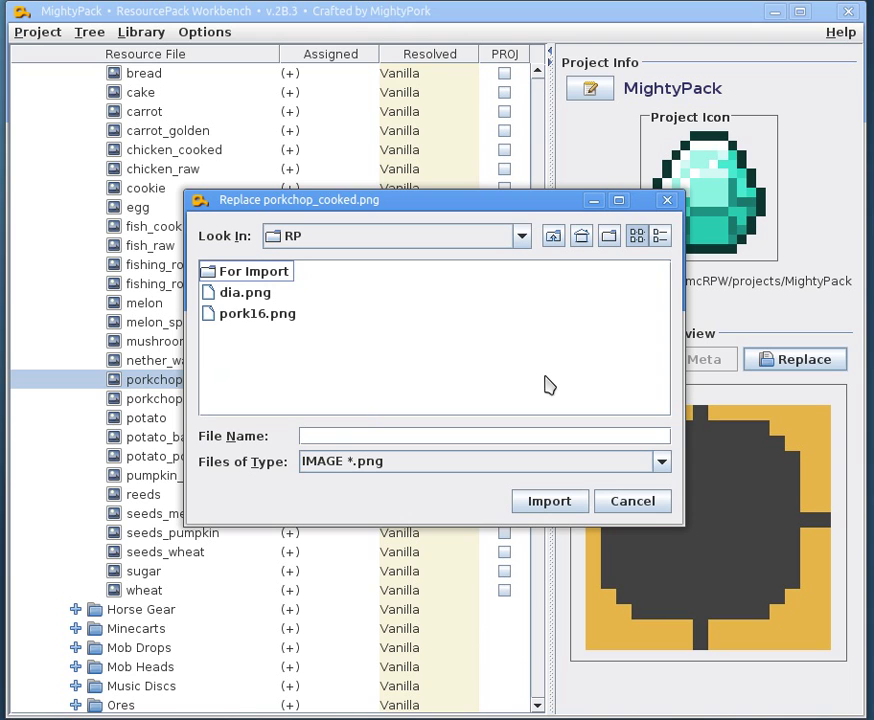
left_click(242, 316)
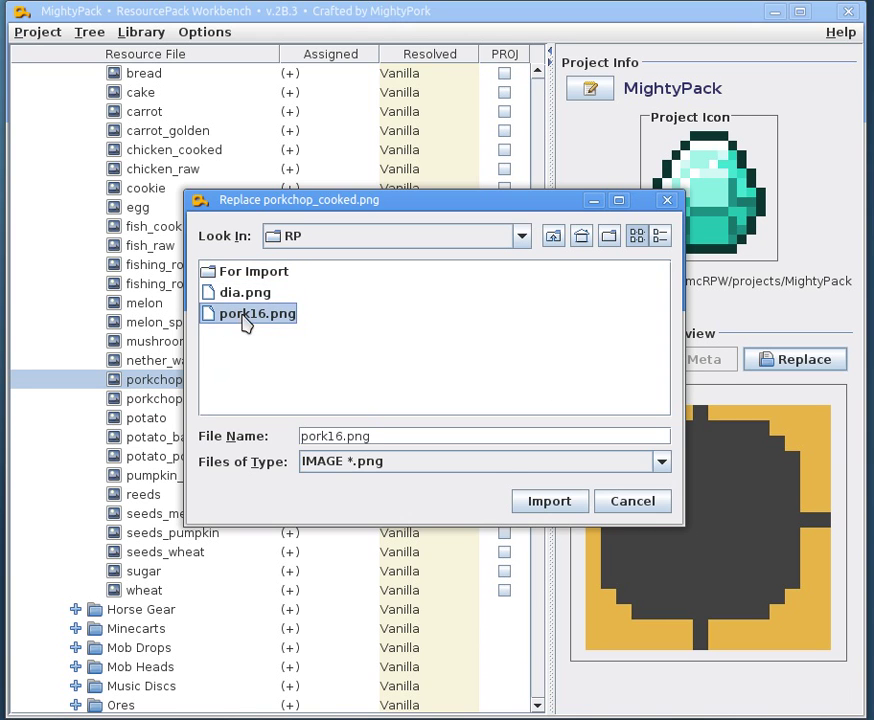
left_click(548, 501)
- Collapse Food & Crops and Items, expand Blocks, and assign Sphax PureBDcraft as the source of the Blocks folder
scroll(275, 343, "up", 7)
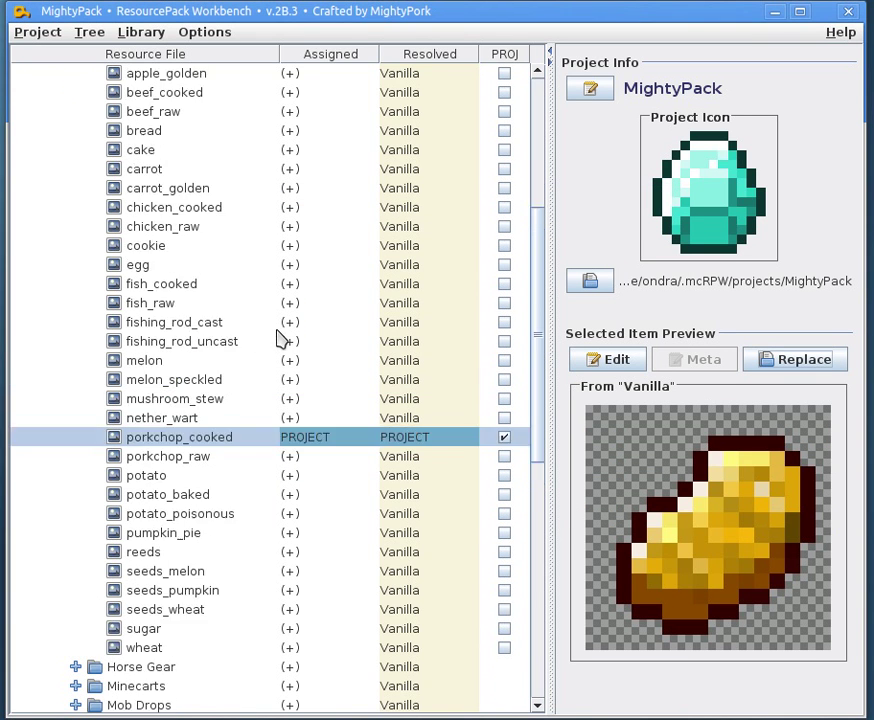
left_click(78, 361)
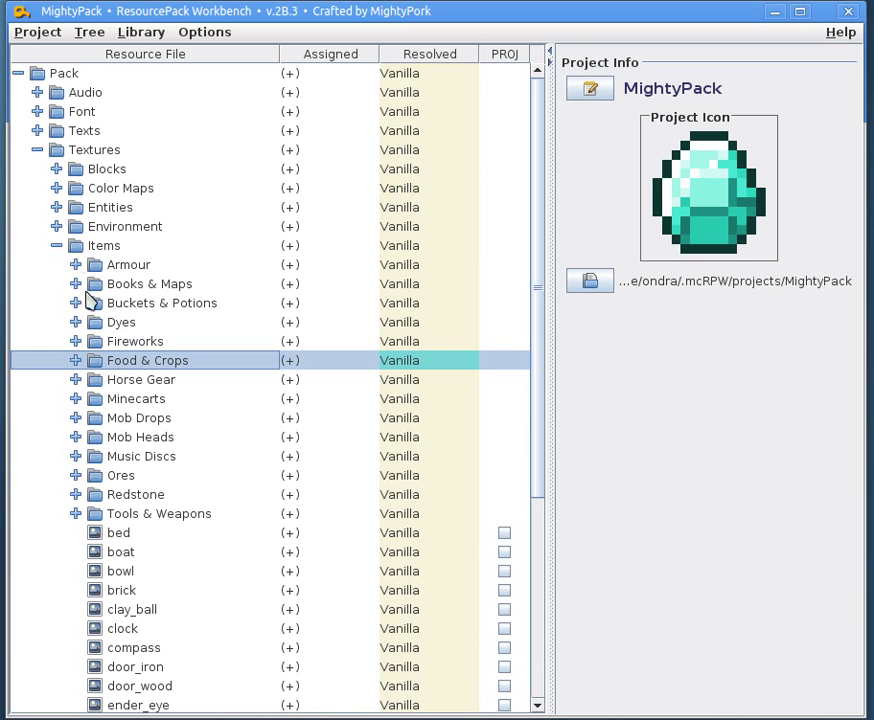
left_click(56, 245)
left_click(56, 169)
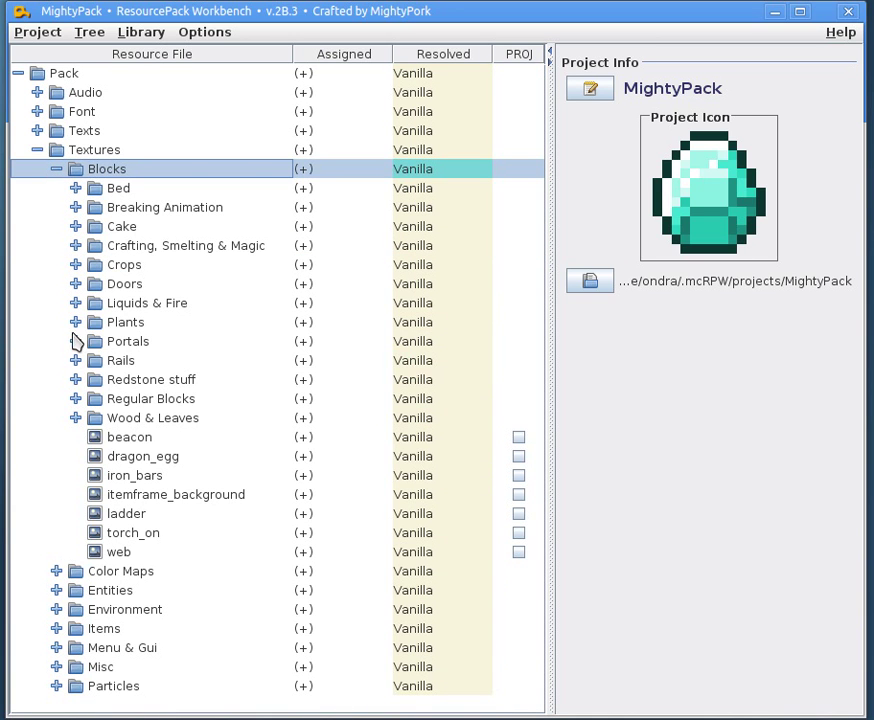
right_click(117, 171)
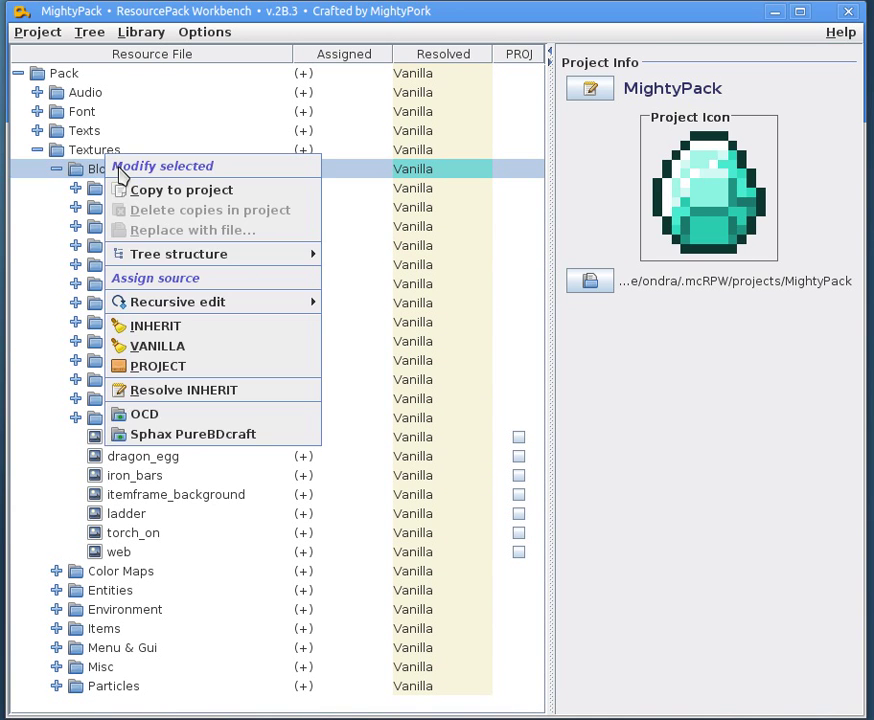
left_click(158, 436)
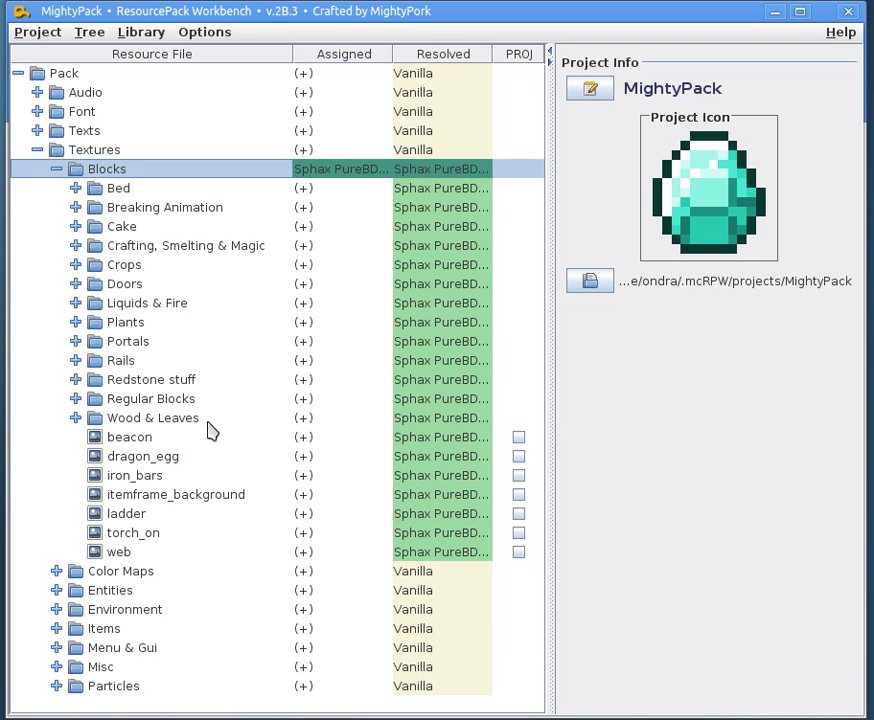
- Preview the dragon_egg, ladder, torch_on, web, iron_bars and beacon textures in the Blocks folder
left_click(155, 458)
left_click(122, 515)
left_click(148, 535)
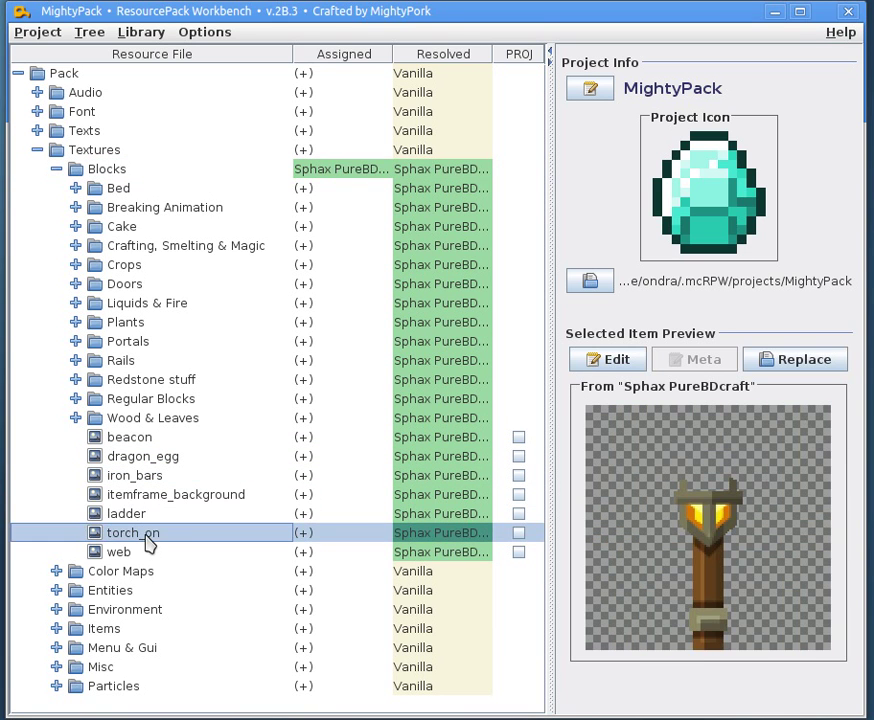
left_click(138, 552)
left_click(108, 475)
left_click(96, 456)
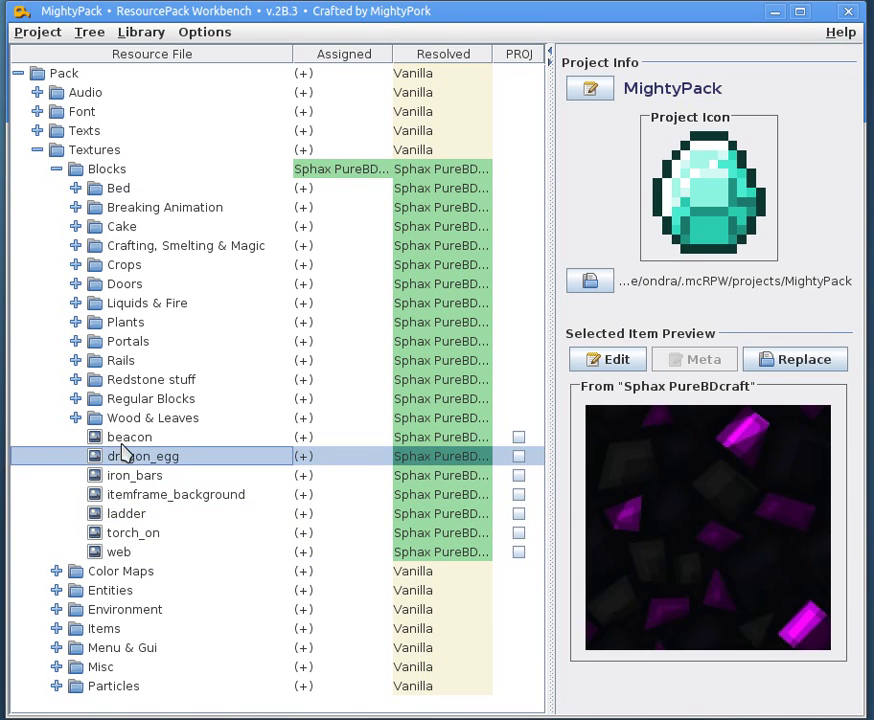
left_click(94, 437)
- Expand the Regular Blocks folder and preview its glass_pane_top, gravel and mob_spawner textures
double_click(92, 400)
left_click(160, 378)
left_click(152, 493)
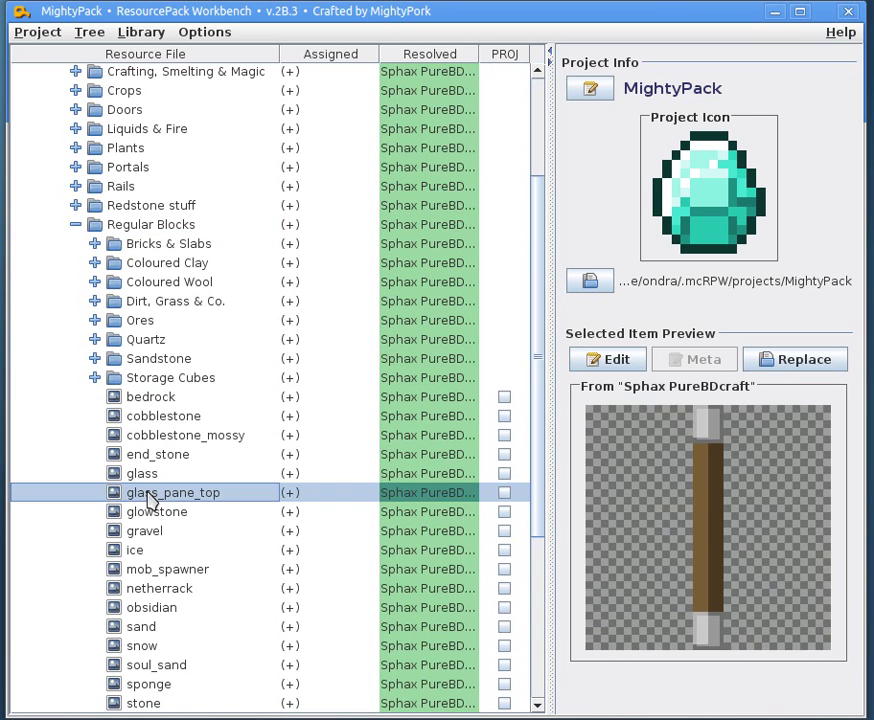
left_click(148, 531)
left_click(152, 568)
- Assign OCD as the source of the Ores folder under Regular Blocks
left_click(140, 339)
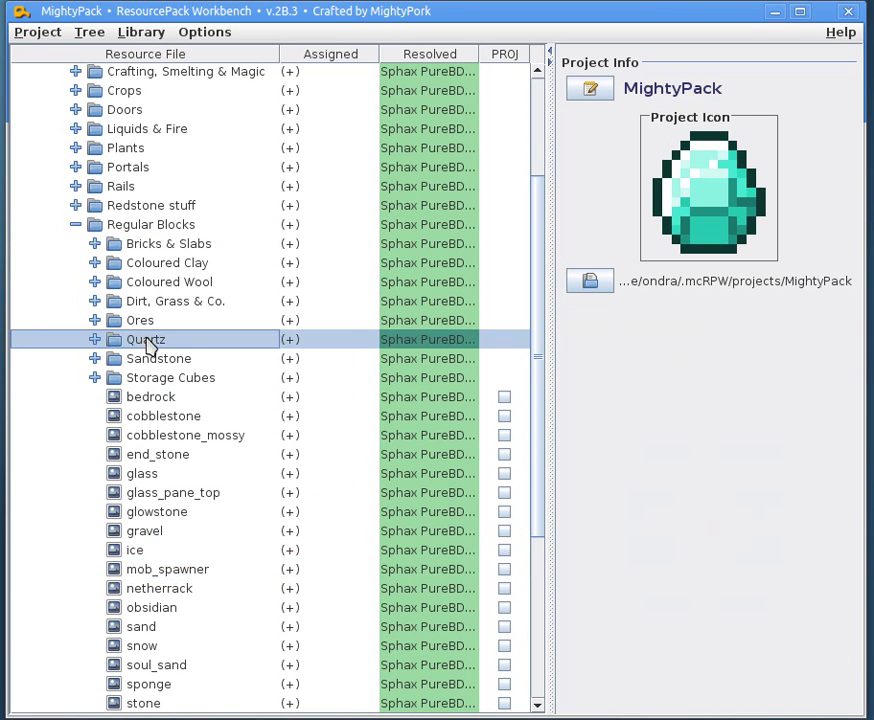
right_click(138, 338)
left_click(121, 322)
right_click(138, 318)
left_click(176, 563)
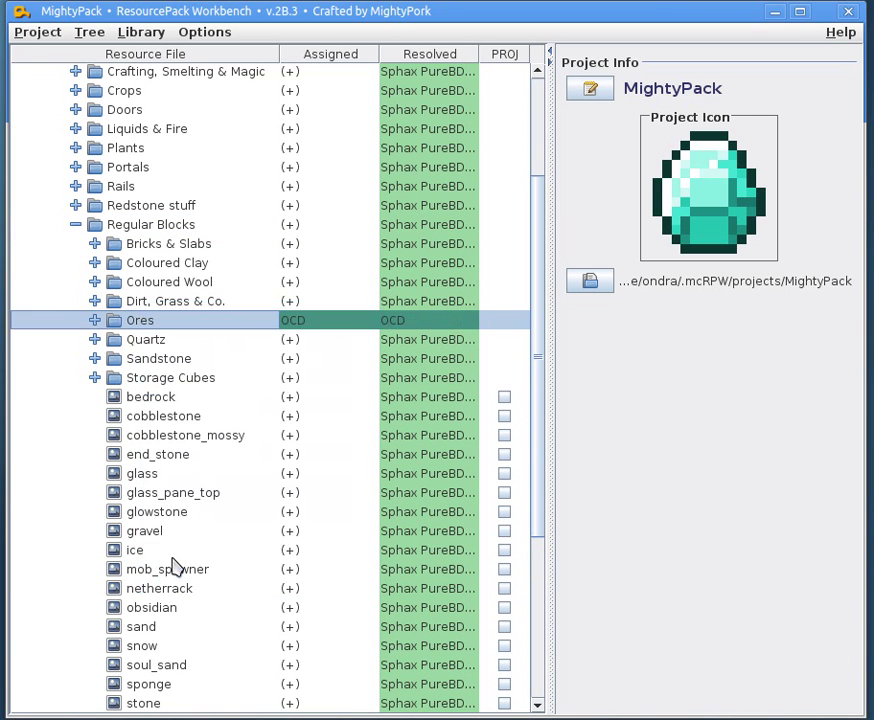
- Expand Ores, preview the emerald, gold, lapis, quartz and redstone ore textures, and collapse Regular Blocks
left_click(94, 320)
left_click(164, 378)
left_click(167, 400)
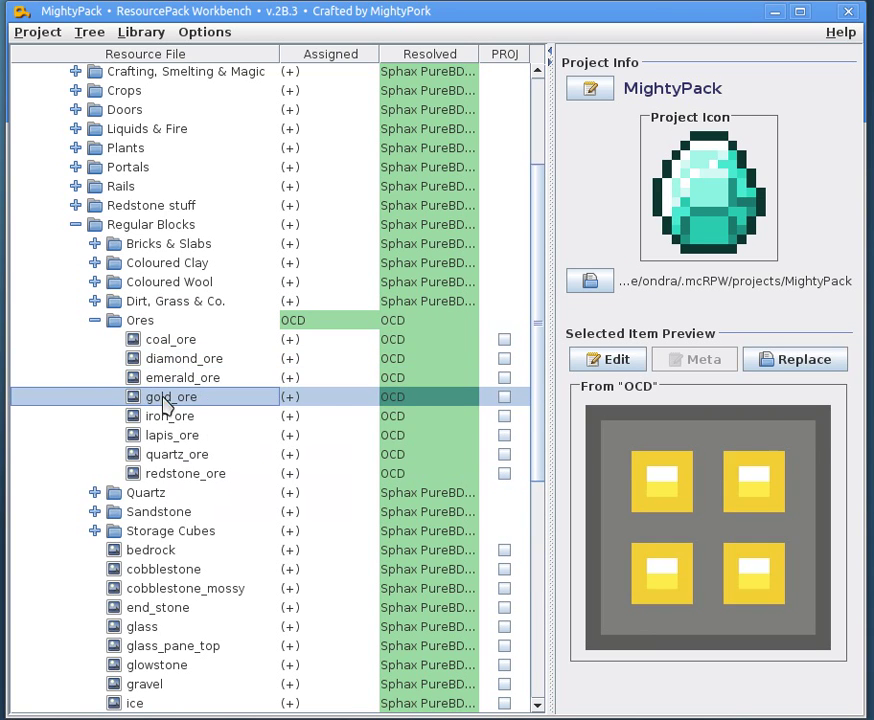
left_click(170, 438)
left_click(174, 454)
left_click(180, 474)
left_click(75, 224)
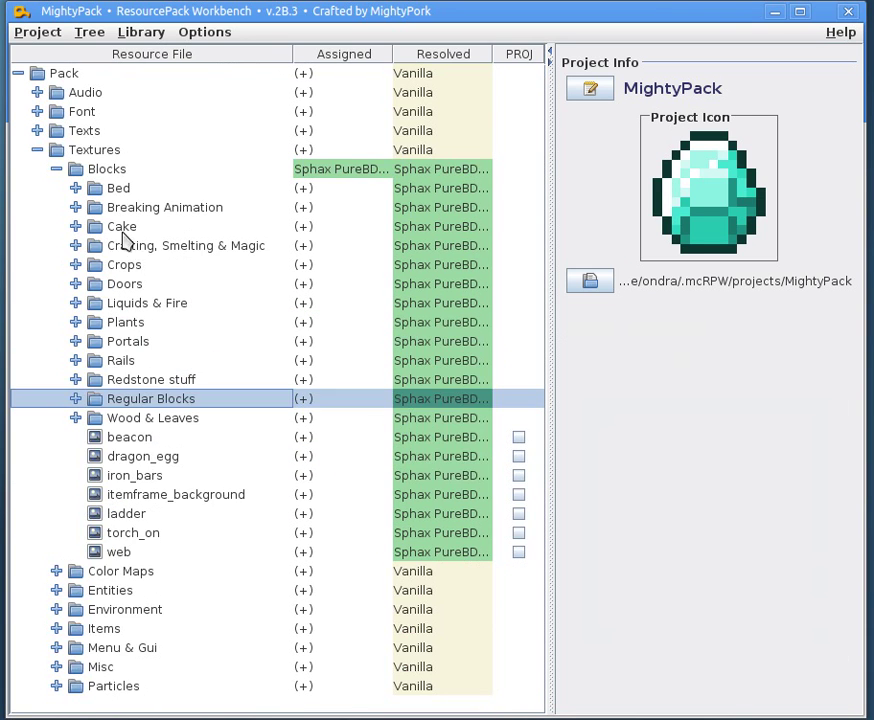
left_click(37, 150)
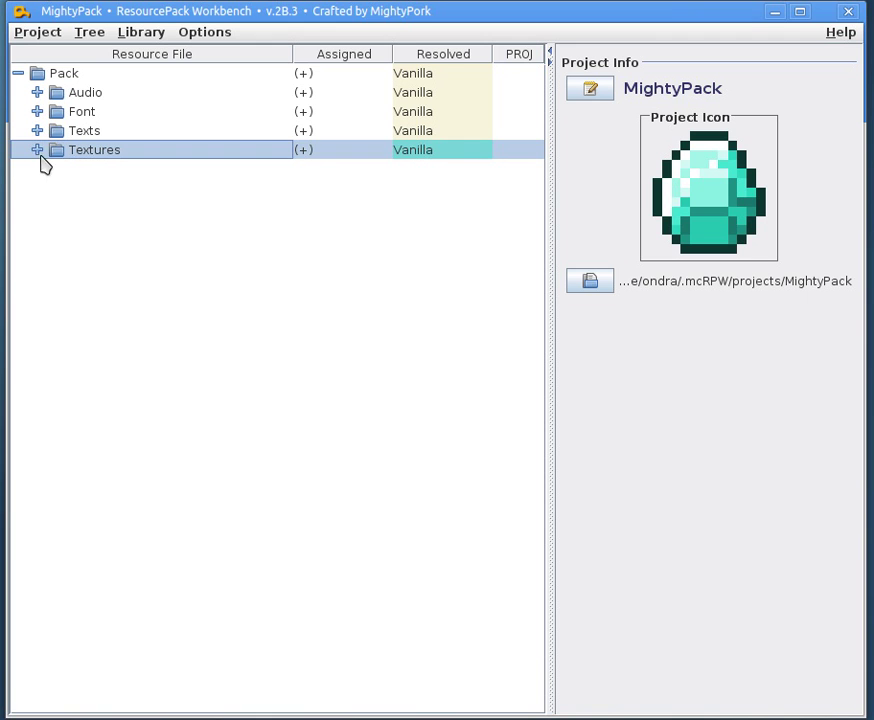
left_click(37, 150)
left_click(56, 169)
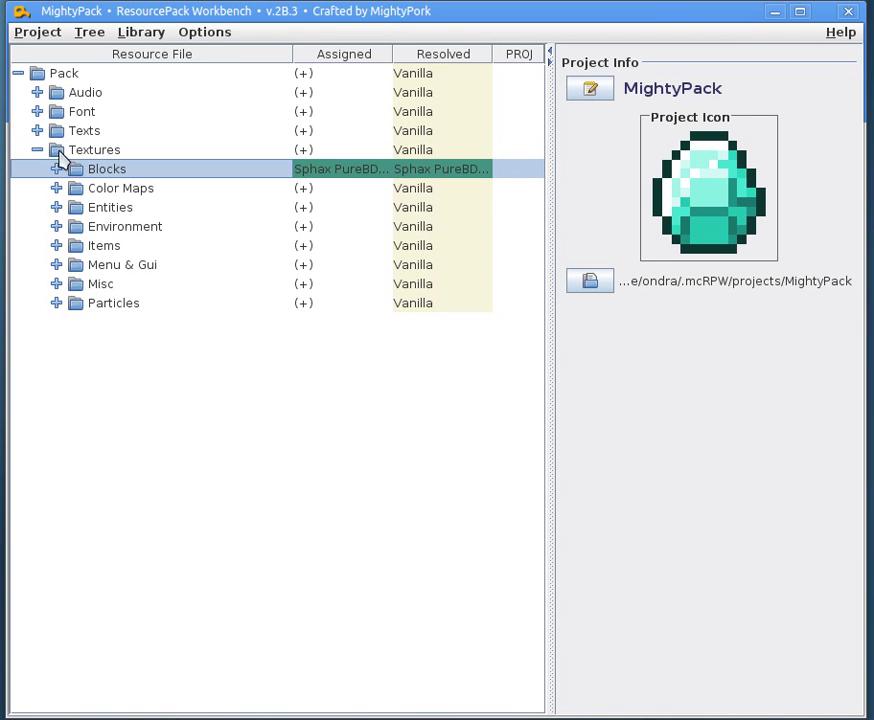
left_click(224, 33)
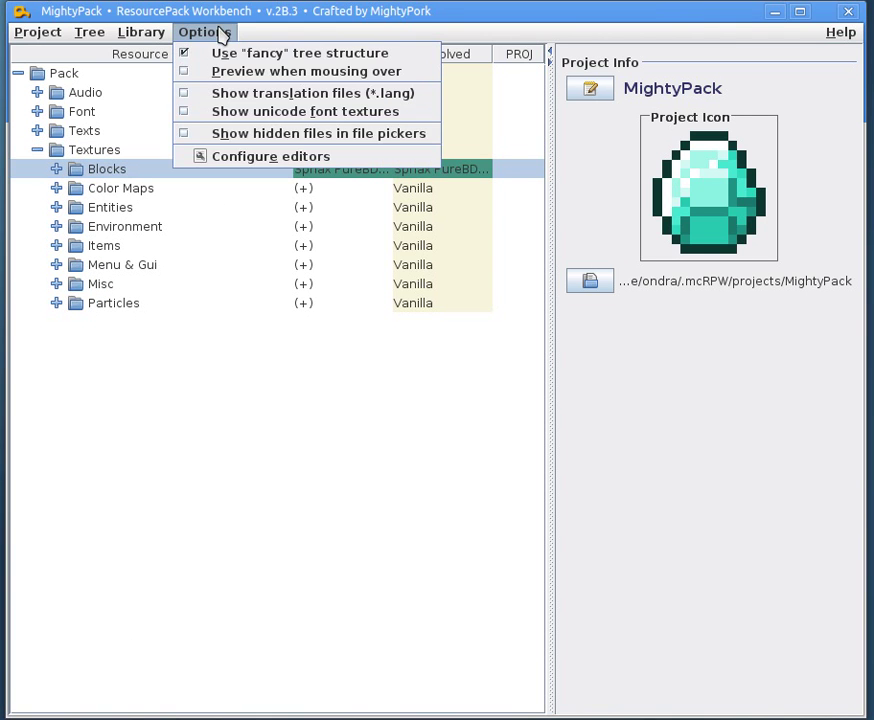
left_click(58, 152)
left_click(57, 170)
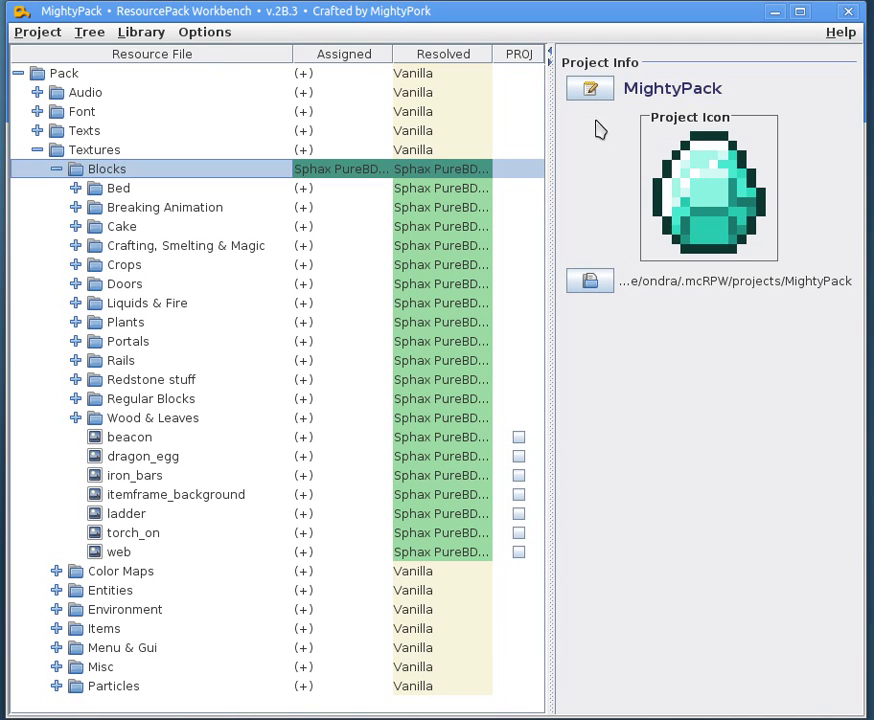
- Review the external editor configuration and the executable picker for the image editor, then close both without changes
left_click(206, 33)
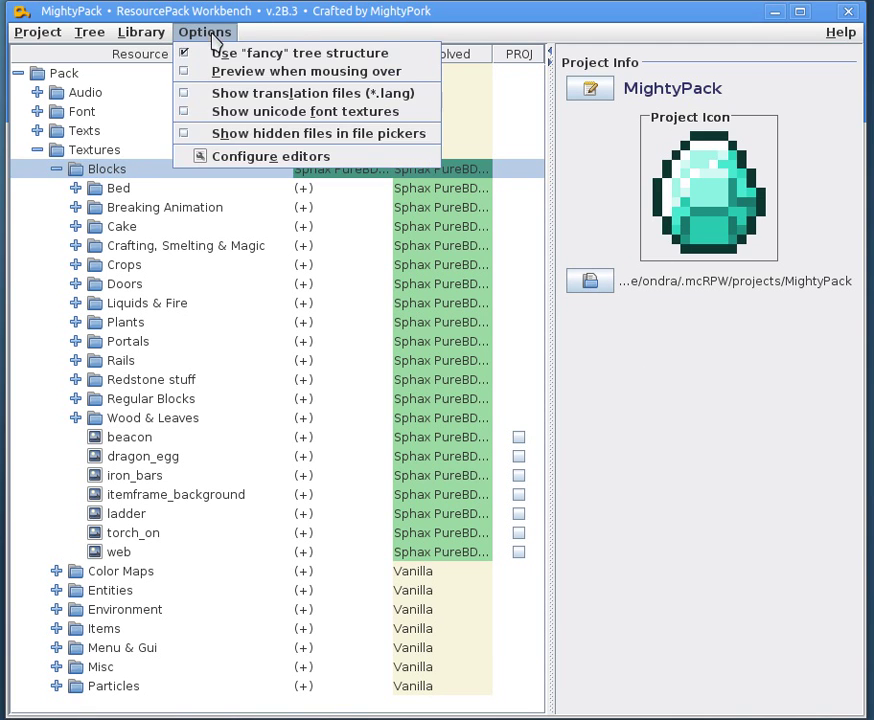
left_click(224, 160)
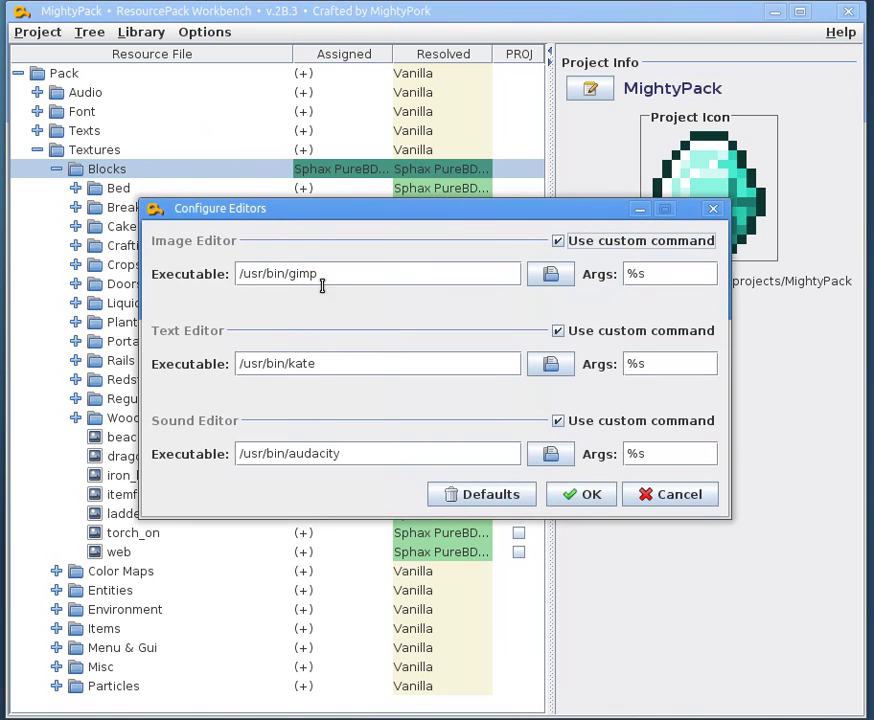
left_click(549, 273)
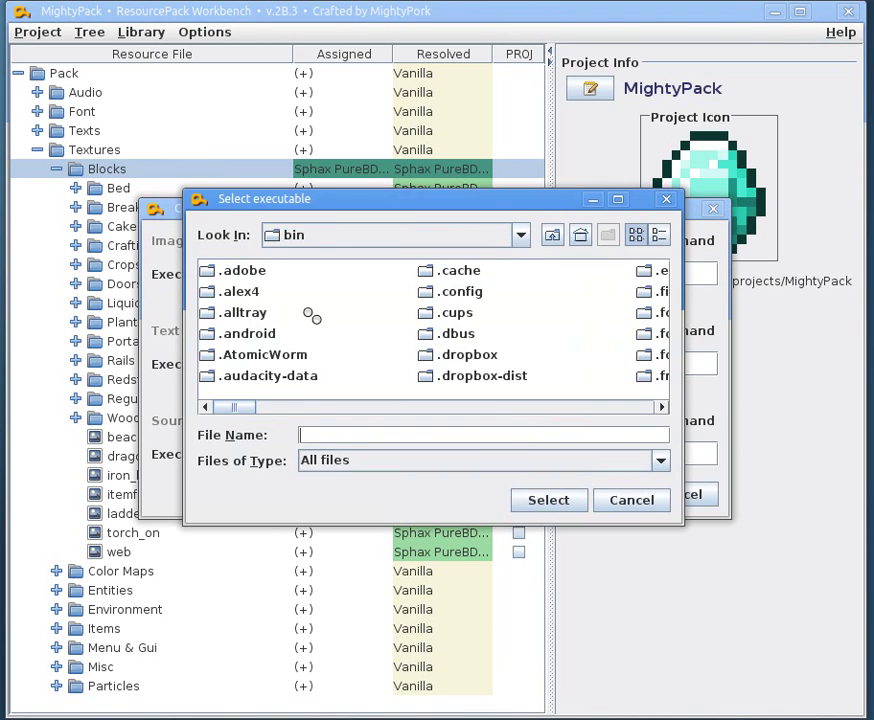
left_click(630, 500)
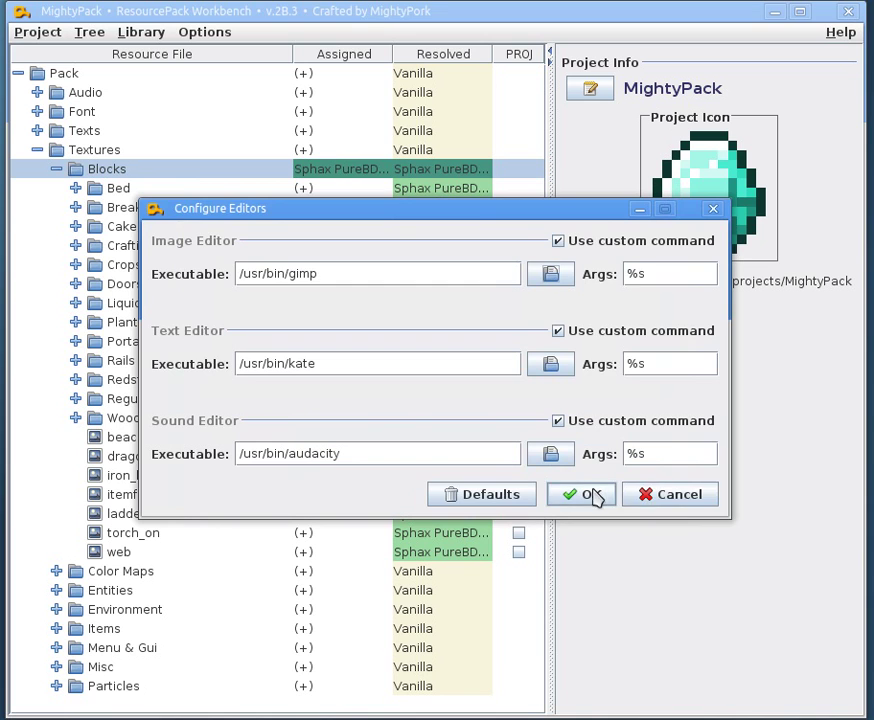
left_click(652, 500)
- Collapse the Textures folder and briefly expand the Audio, Font and Texts folders to view their contents
left_click(37, 150)
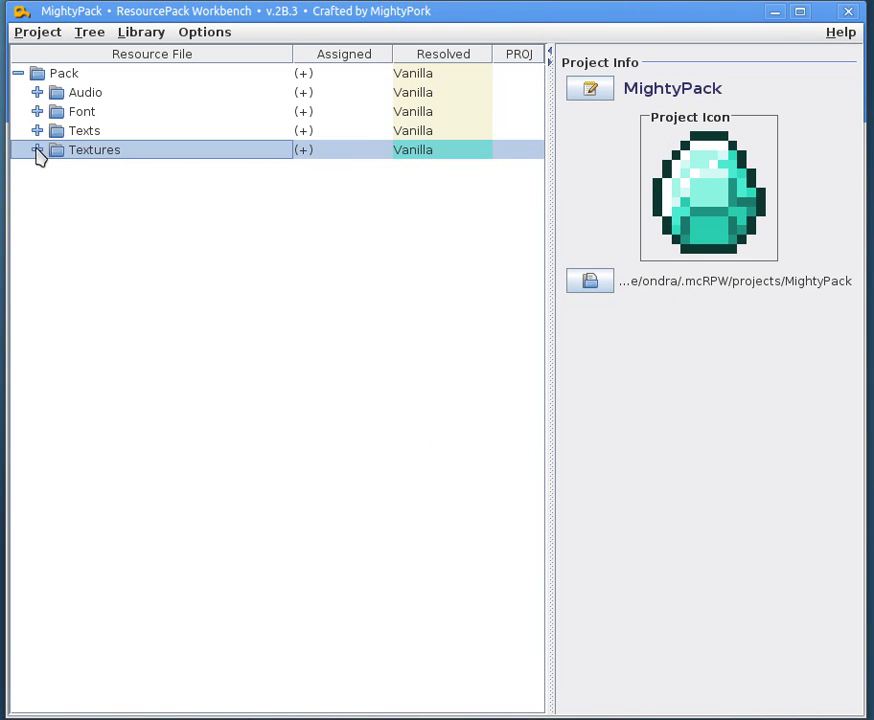
left_click(36, 95)
left_click(56, 112)
left_click(36, 95)
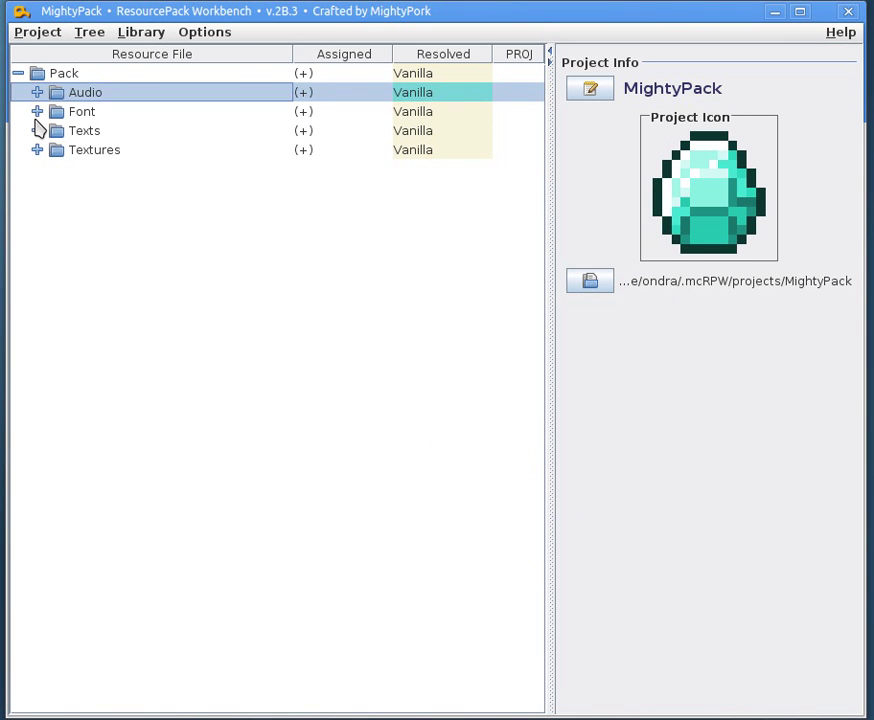
left_click(37, 111)
left_click(37, 111)
left_click(37, 130)
left_click(37, 130)
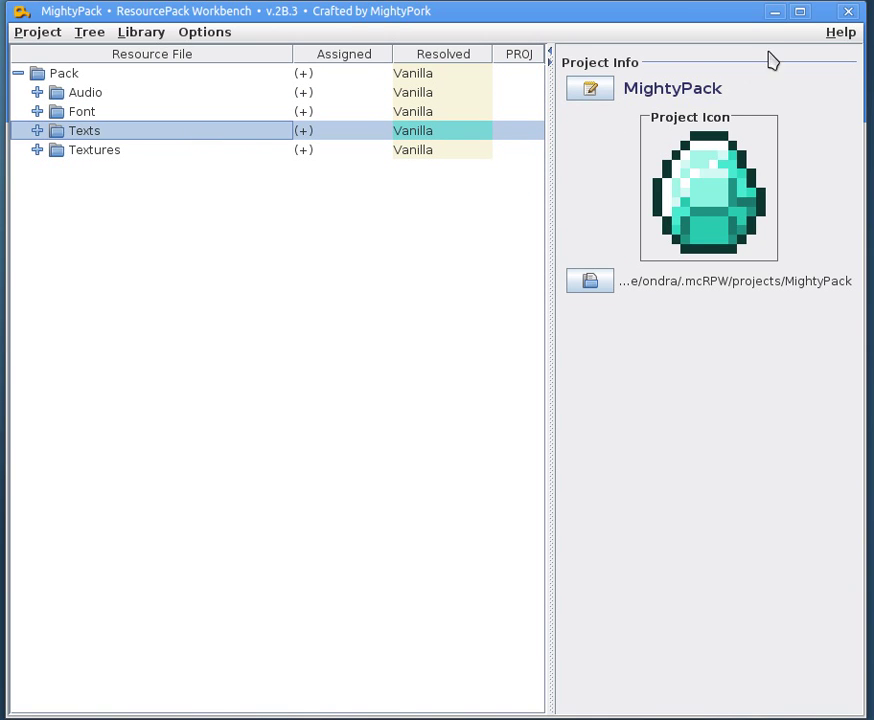
- Inspect the project's ZIP export dialog and the Export to Minecraft command without exporting anything
left_click(49, 37)
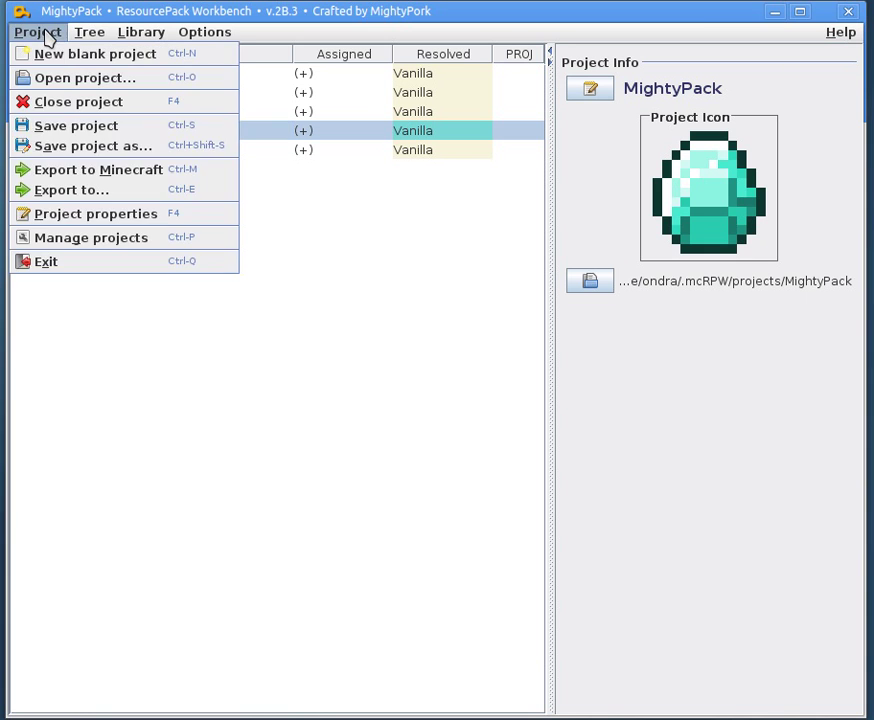
left_click(44, 190)
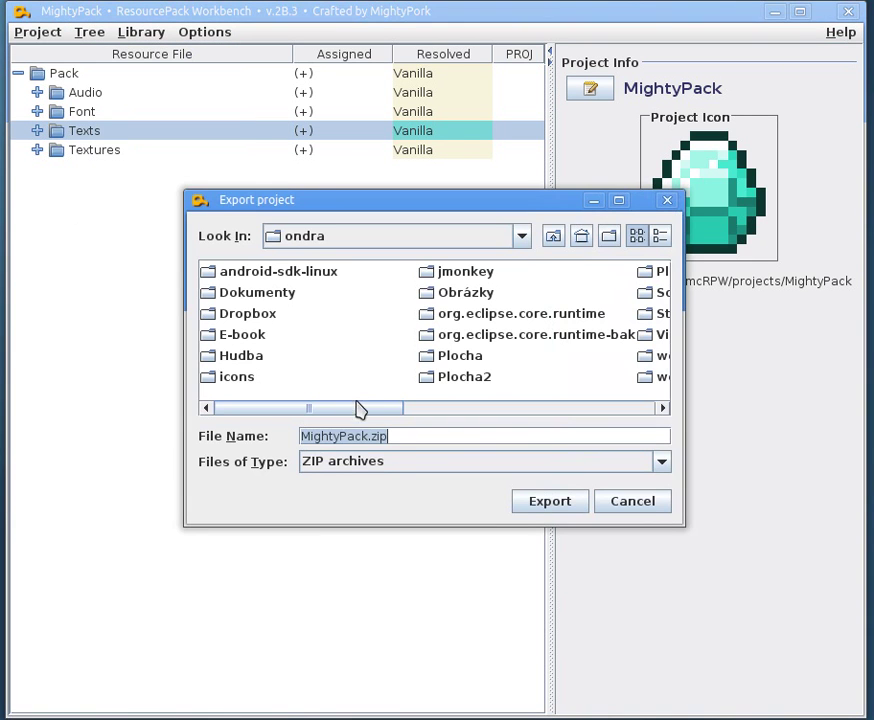
left_click(607, 510)
left_click(43, 36)
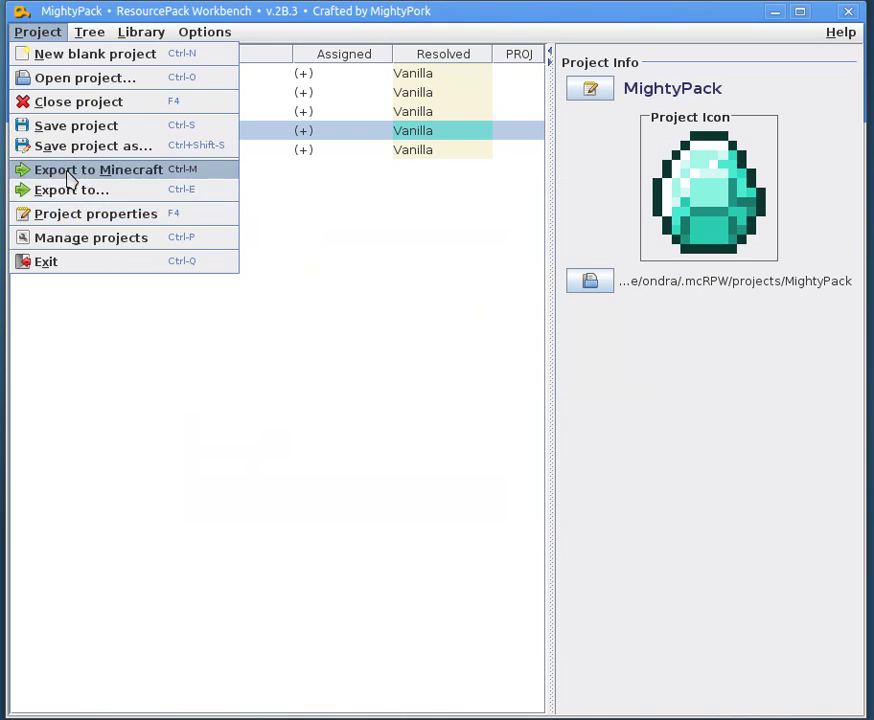
left_click(172, 355)
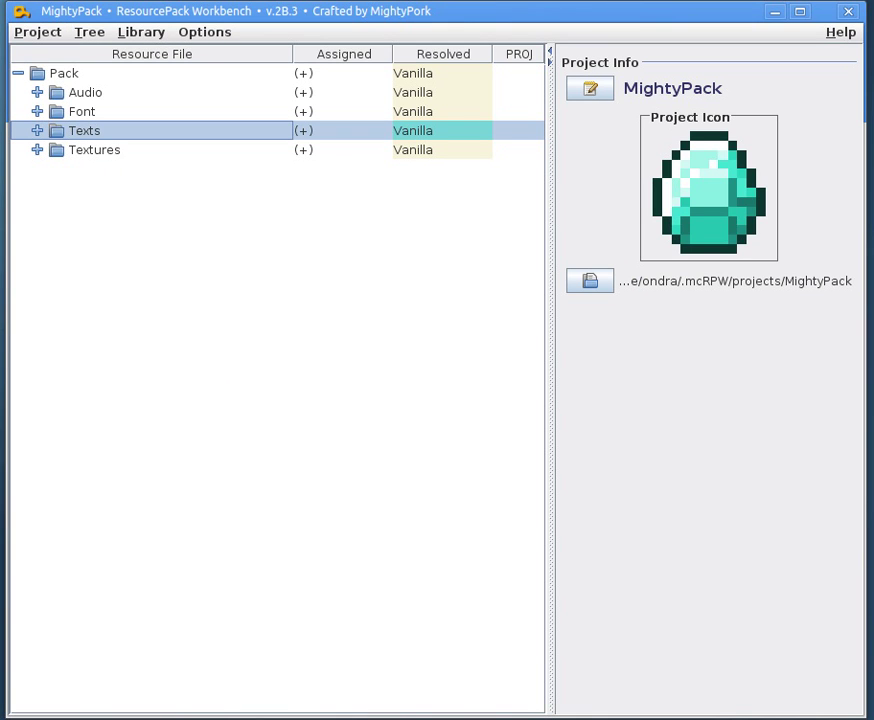